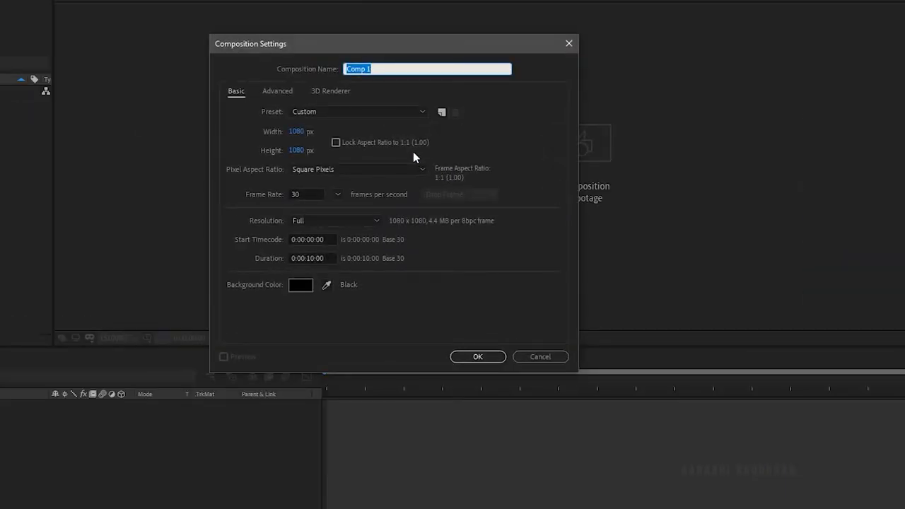
Create a composition named "search bar" with a width of 1920 px and a height of 1080 px.
{"action": "type", "text": "search bar"}
{"action": "key", "text": "Tab"}
{"action": "type", "text": "1920"}
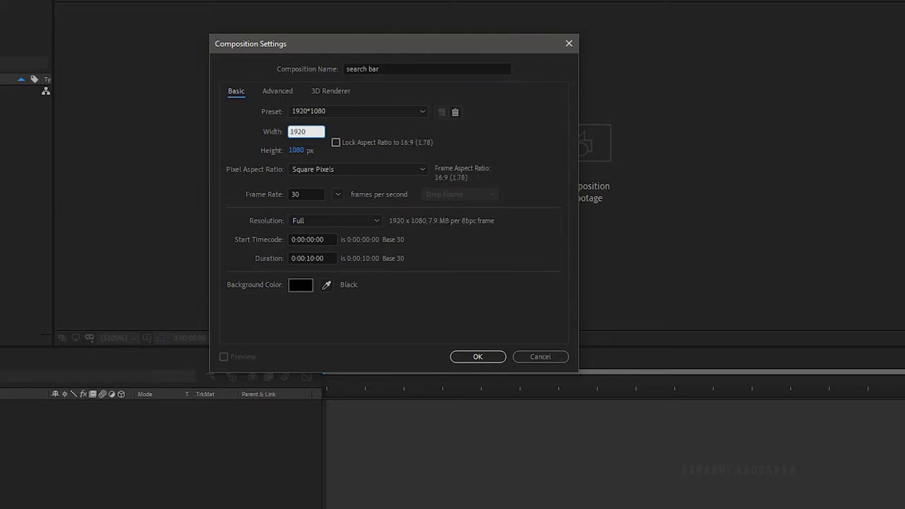
{"action": "left_click", "coordinate": [491, 357]}
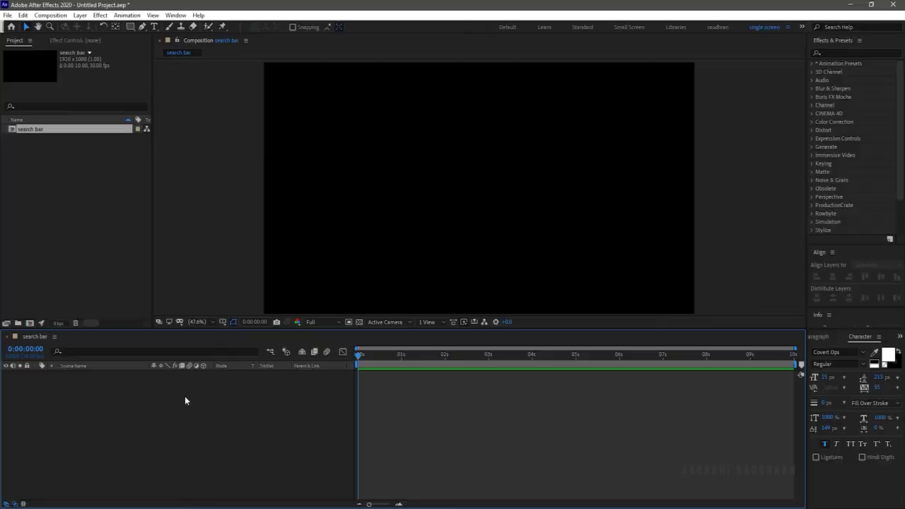
Add a new solid layer named "bg" to the composition.
{"action": "right_click", "coordinate": [171, 400]}
{"action": "mouse_move", "coordinate": [214, 294]}
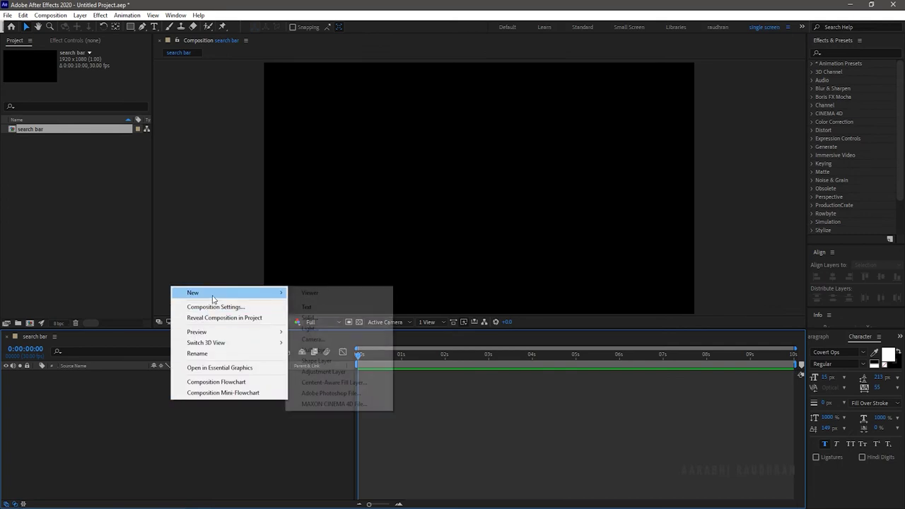
{"action": "left_click", "coordinate": [309, 317]}
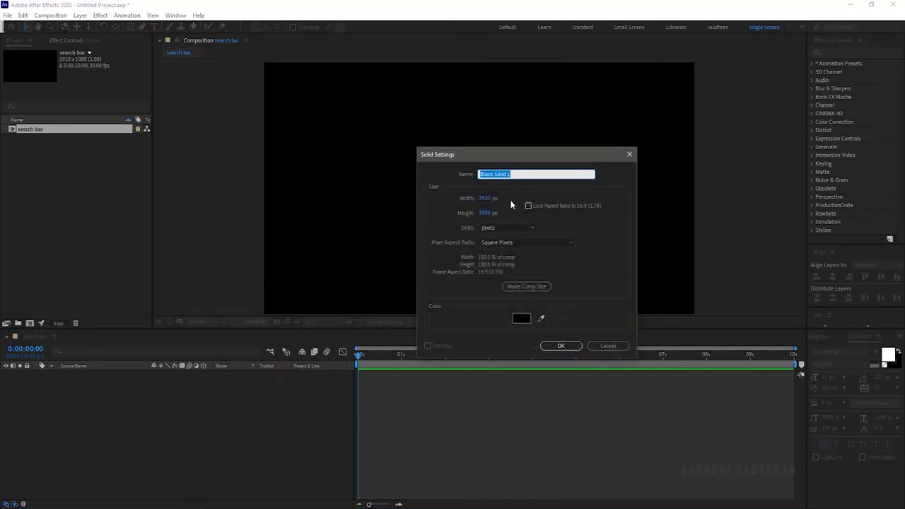
{"action": "type", "text": "bg"}
{"action": "left_click", "coordinate": [562, 345]}
Apply the Fill effect to the bg layer and set its colour to white (ffffff).
{"action": "left_click", "coordinate": [836, 50]}
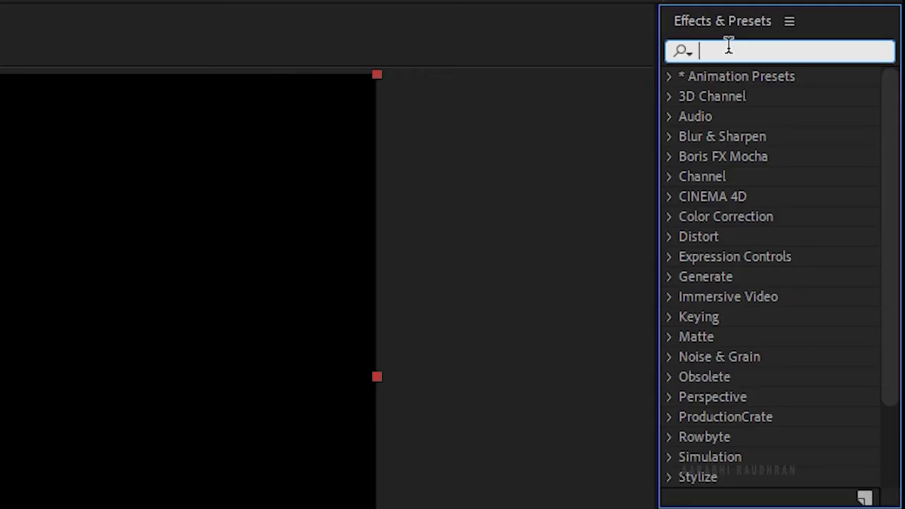
{"action": "type", "text": "fill"}
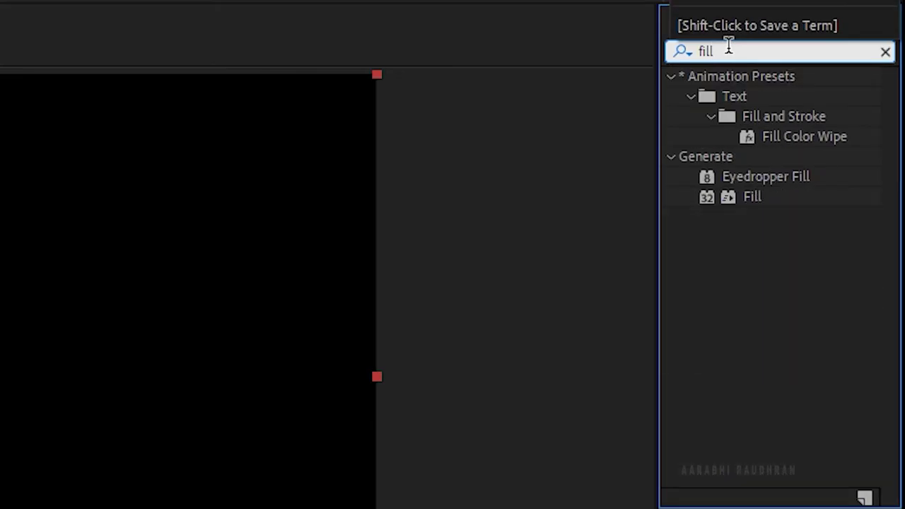
{"action": "left_click_drag", "start_coordinate": [748, 198], "coordinate": [105, 374]}
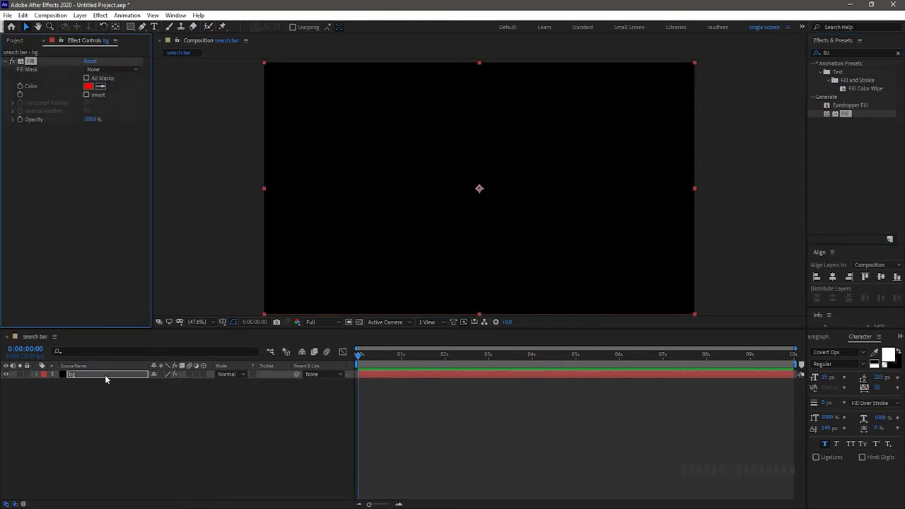
{"action": "left_click", "coordinate": [87, 86]}
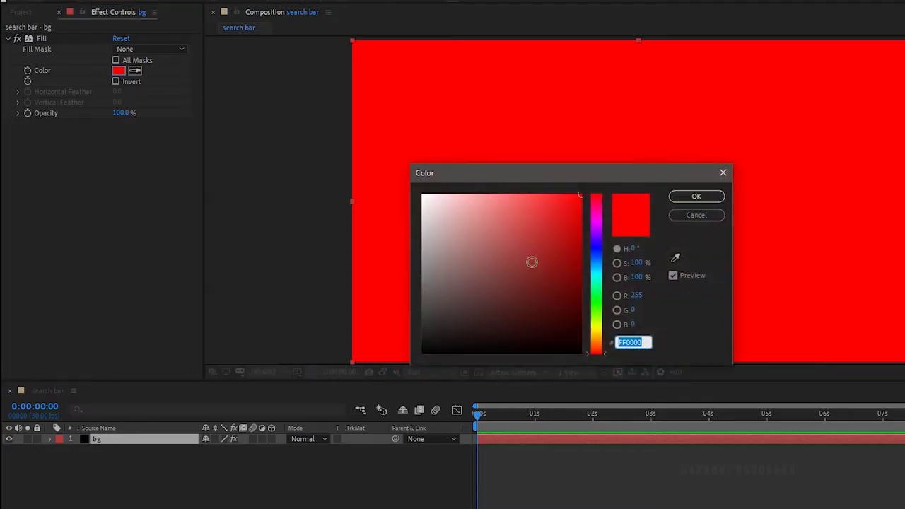
{"action": "type", "text": "ffffff"}
{"action": "left_click", "coordinate": [697, 195]}
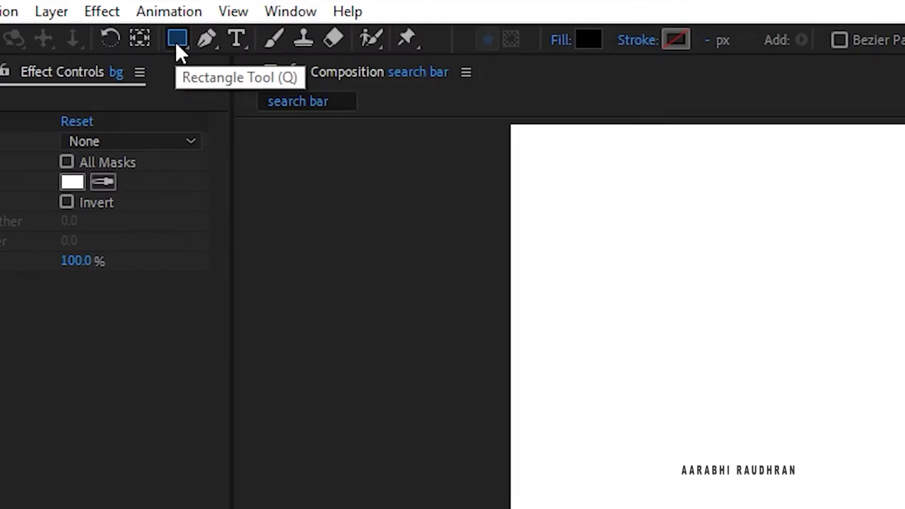
Set up the Ellipse tool with no fill and a solid-colour stroke, with no layer selected.
{"action": "left_click", "coordinate": [173, 0]}
{"action": "left_click", "coordinate": [214, 88]}
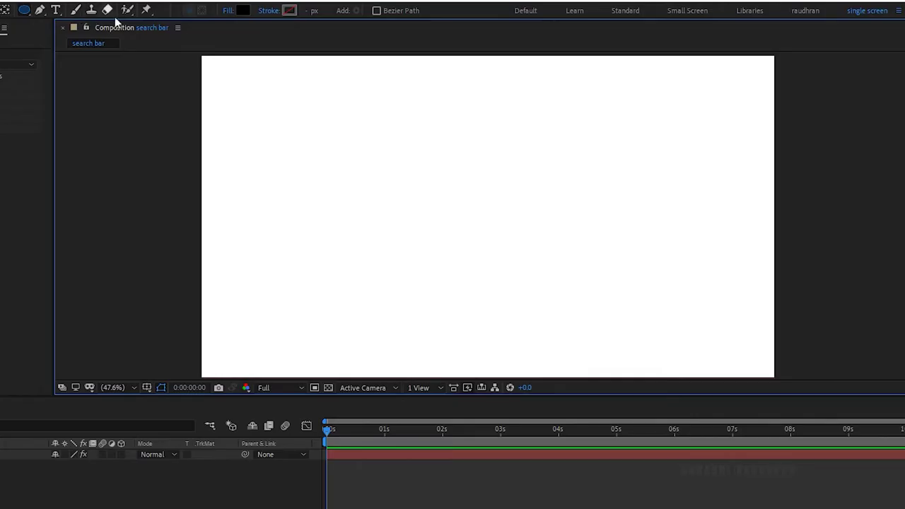
{"action": "left_click", "coordinate": [228, 10]}
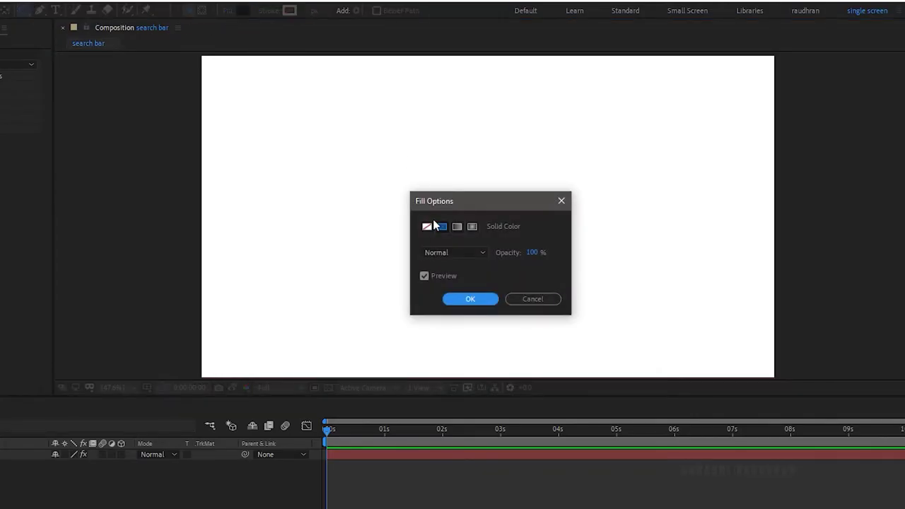
{"action": "left_click", "coordinate": [426, 227]}
{"action": "left_click", "coordinate": [470, 299]}
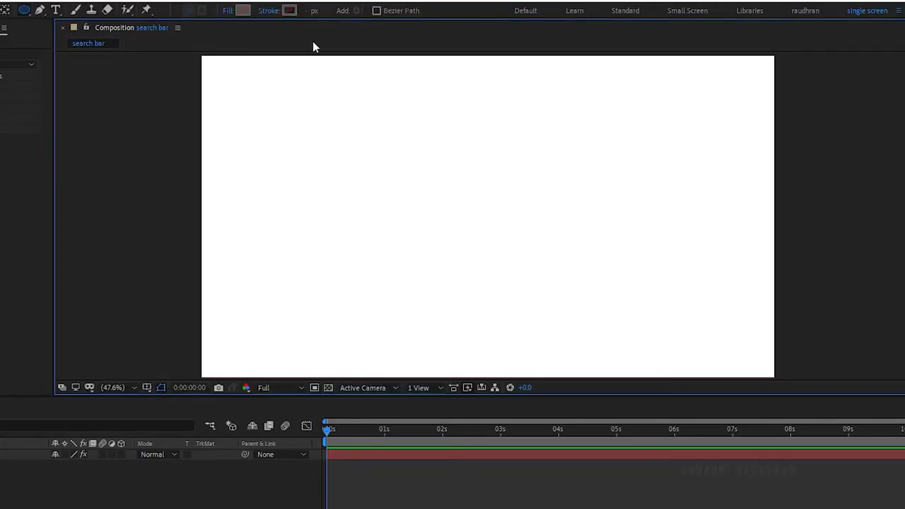
{"action": "left_click", "coordinate": [275, 11]}
{"action": "left_click", "coordinate": [442, 226]}
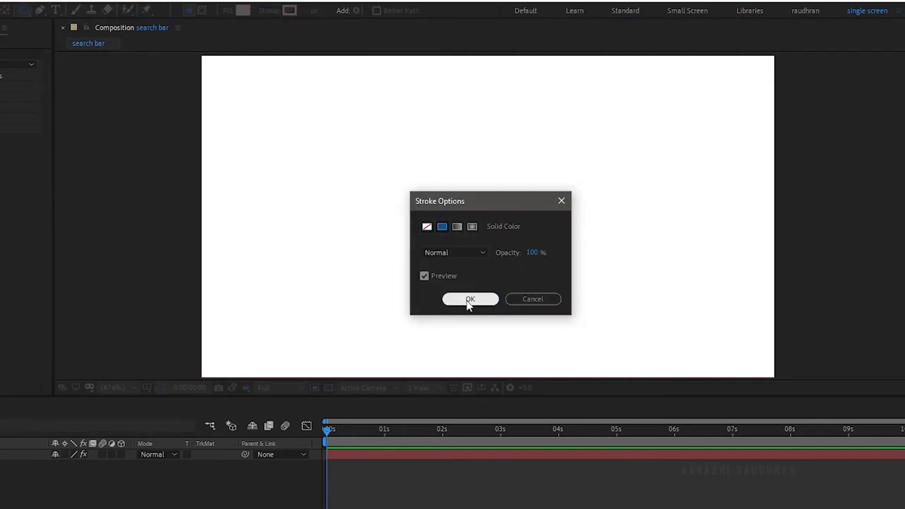
{"action": "left_click", "coordinate": [471, 299]}
Draw a small circle centred horizontally and vertically in the composition, and apply the Fill effect to its layer.
{"action": "left_click_drag", "start_coordinate": [371, 170], "coordinate": [439, 236]}
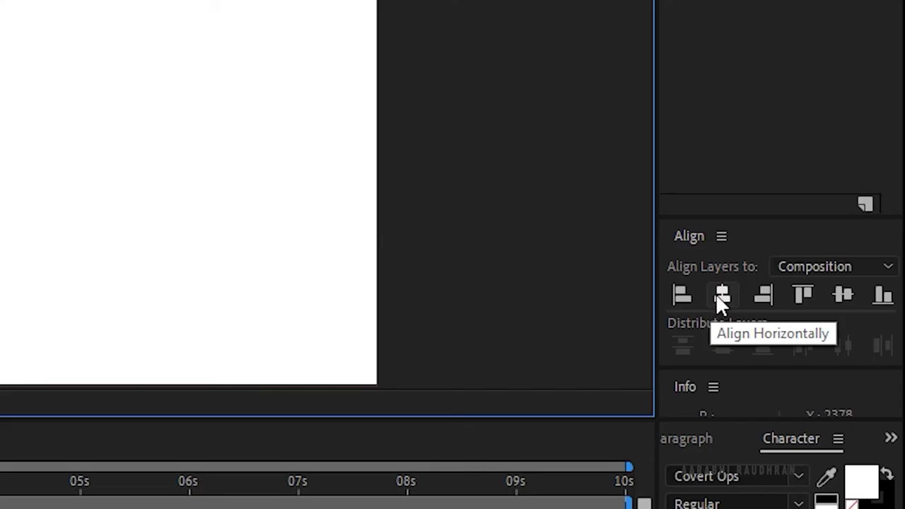
{"action": "left_click", "coordinate": [721, 297]}
{"action": "left_click", "coordinate": [844, 297]}
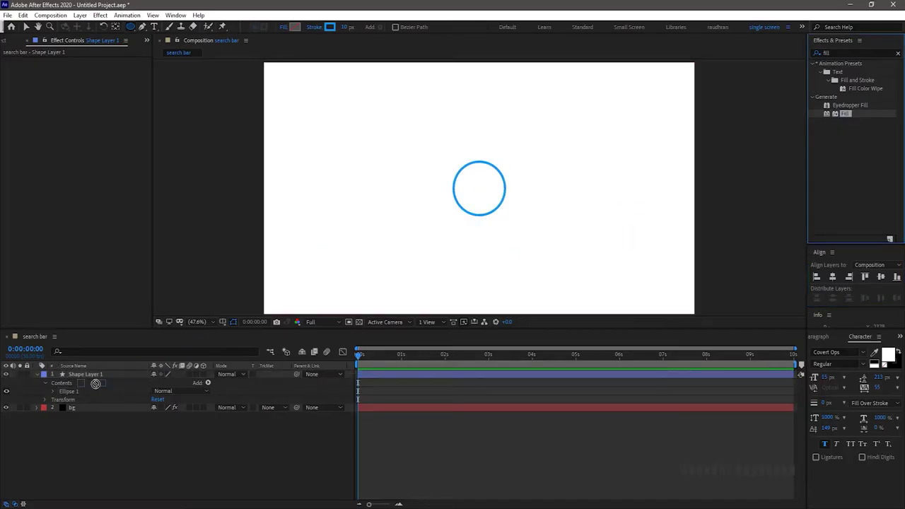
{"action": "left_click_drag", "start_coordinate": [95, 383], "coordinate": [97, 374]}
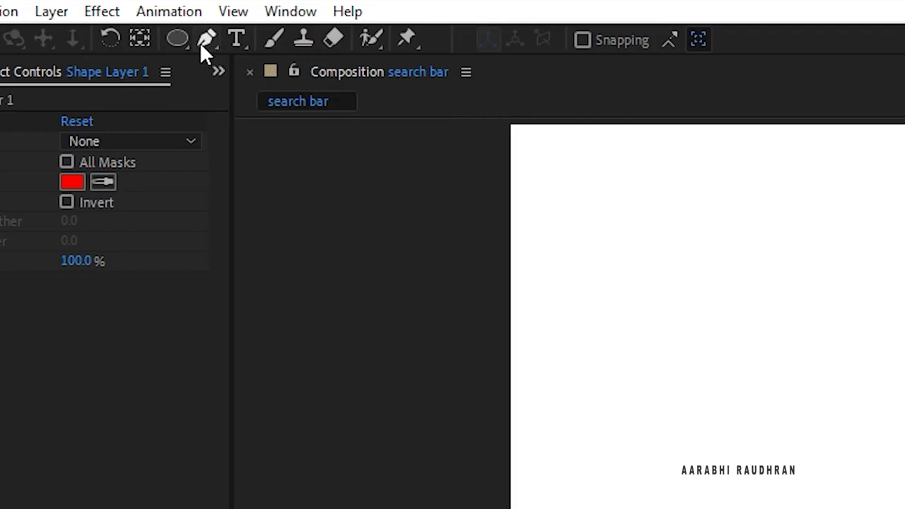
Draw a short diagonal handle from the circle's lower-right edge with the Pen tool as a separate shape layer, and apply the Fill effect to it.
{"action": "left_click", "coordinate": [142, 27]}
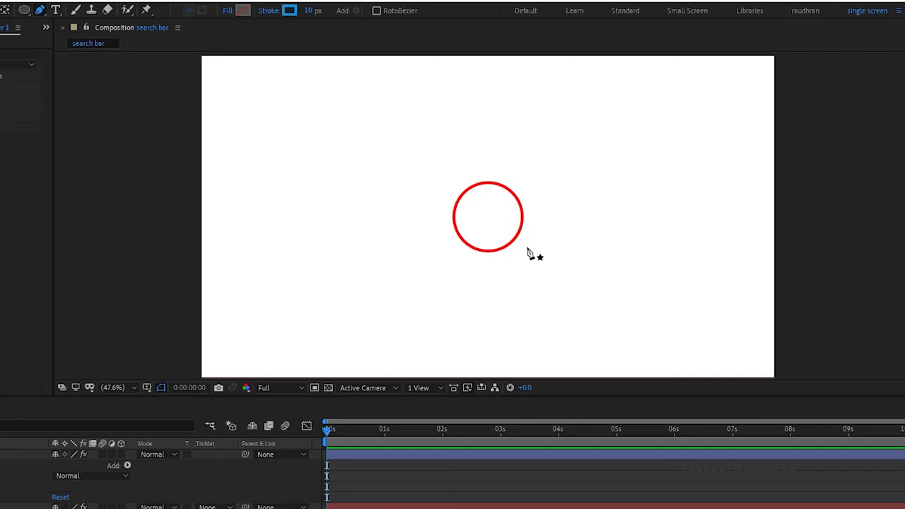
{"action": "left_click", "coordinate": [525, 246]}
{"action": "left_click", "coordinate": [593, 304]}
{"action": "left_click_drag", "start_coordinate": [594, 304], "coordinate": [540, 261]}
{"action": "key", "text": "F2"}
{"action": "key", "text": "v"}
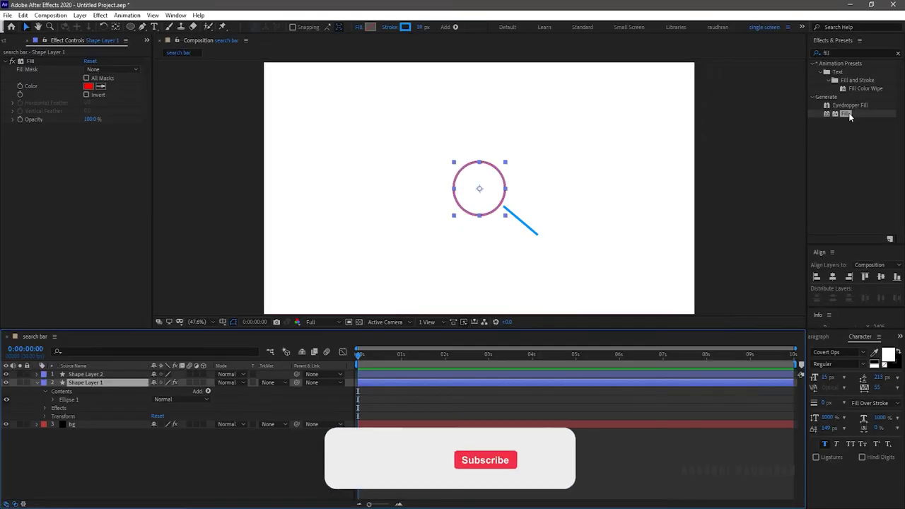
{"action": "key", "text": "F2"}
{"action": "left_click_drag", "start_coordinate": [185, 354], "coordinate": [118, 376]}
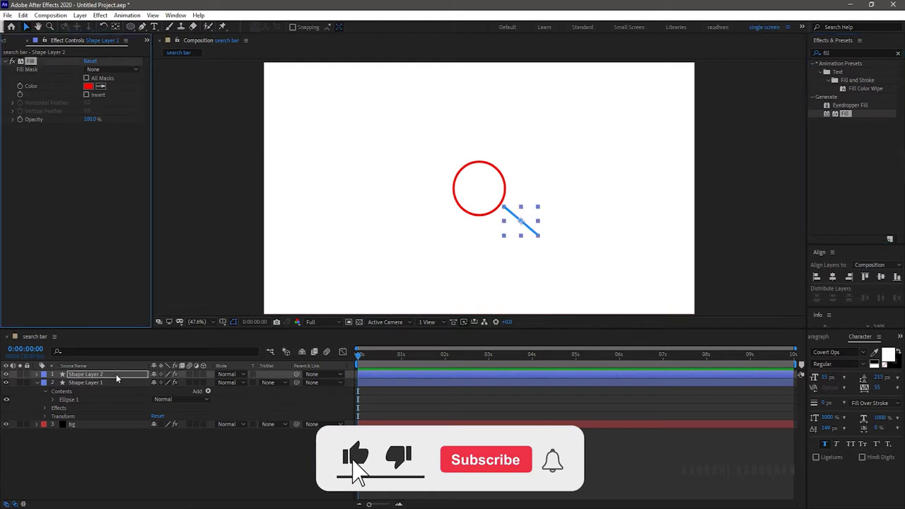
Add Trim Paths to the circle's shape layer and expand its properties.
{"action": "left_click", "coordinate": [186, 416]}
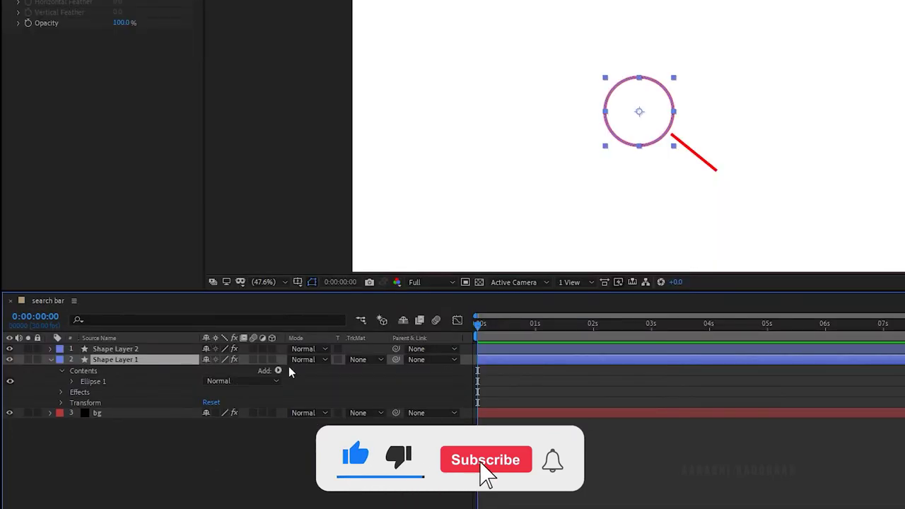
{"action": "left_click", "coordinate": [278, 370]}
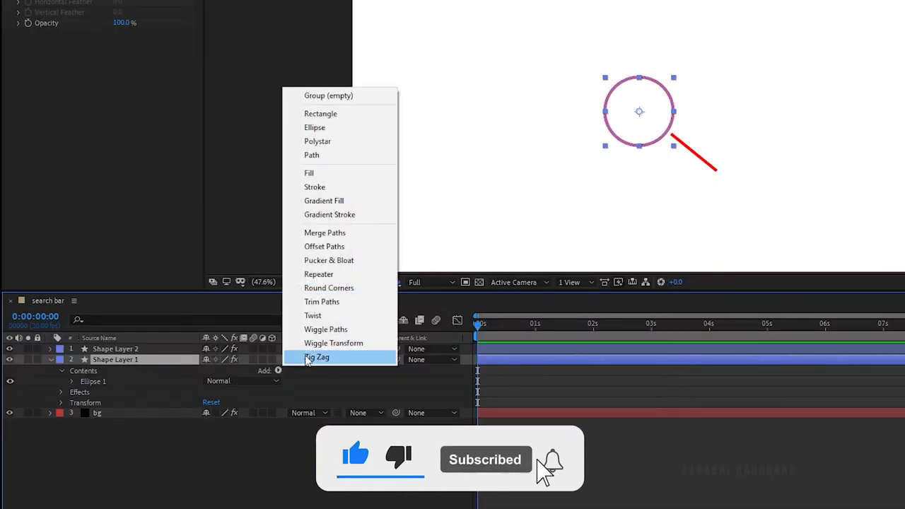
{"action": "left_click", "coordinate": [309, 302]}
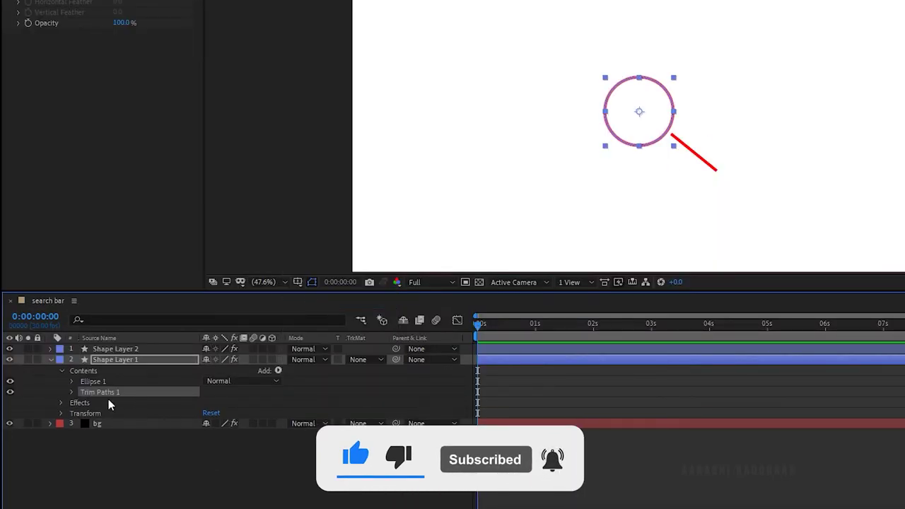
{"action": "left_click", "coordinate": [71, 392]}
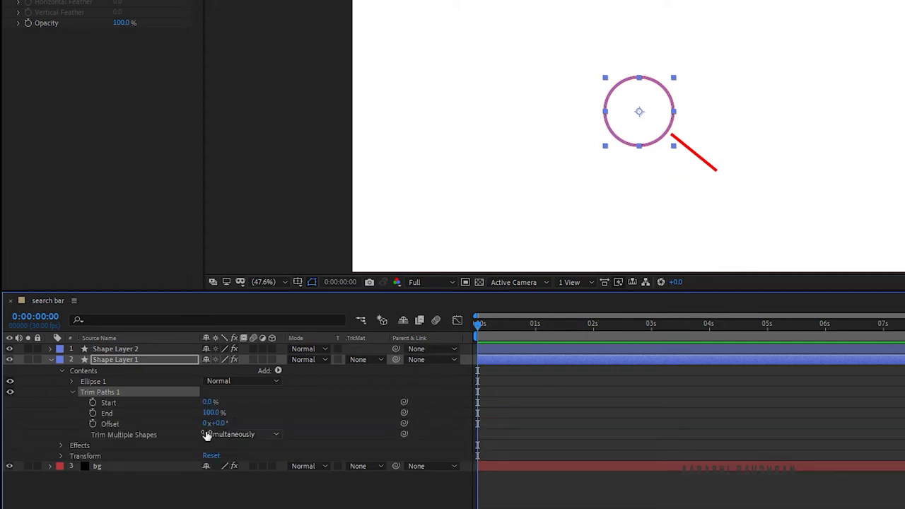
Keyframe the circle's Trim Paths End from 0% at the start to 100% at frame 20.
{"action": "left_click_drag", "start_coordinate": [210, 412], "coordinate": [124, 417]}
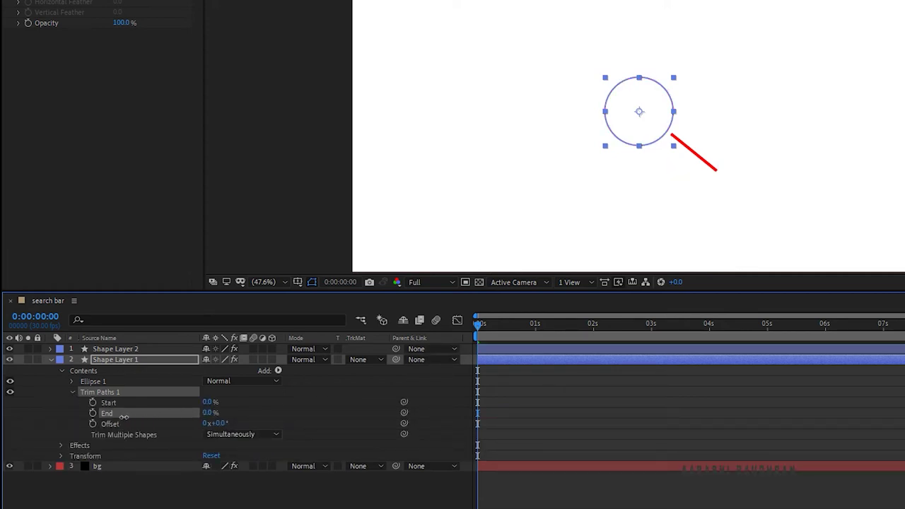
{"action": "left_click", "coordinate": [93, 413]}
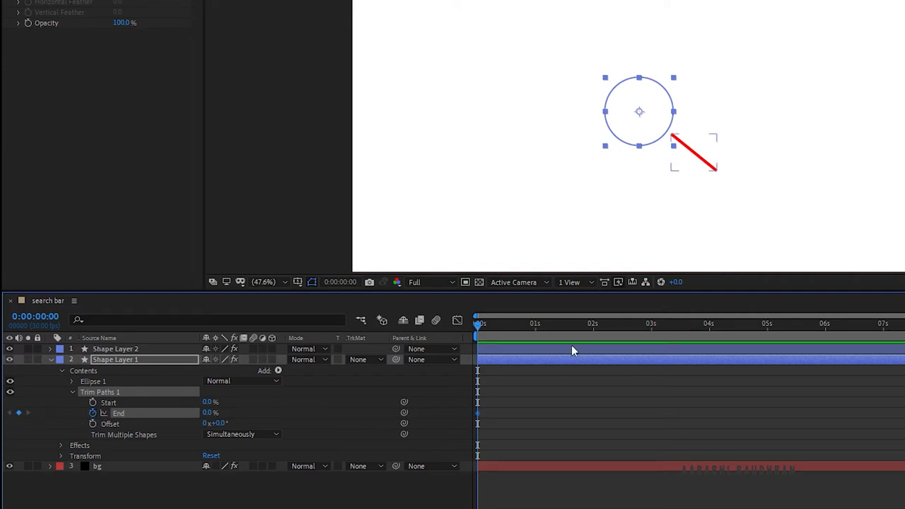
{"action": "left_click", "coordinate": [498, 326]}
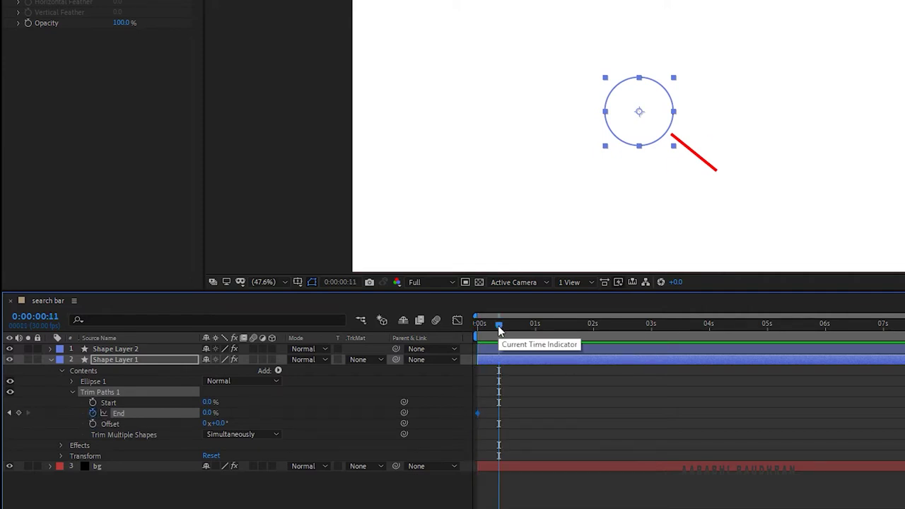
{"action": "left_click_drag", "start_coordinate": [499, 327], "coordinate": [514, 331]}
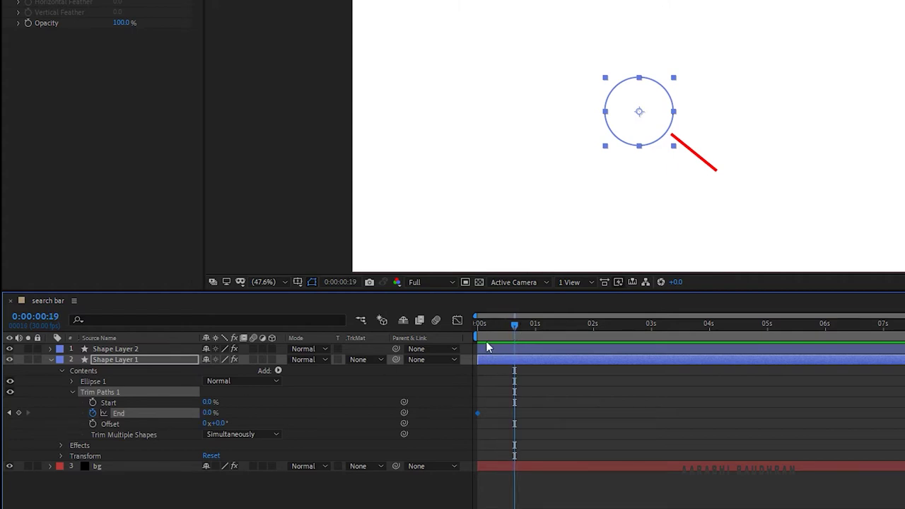
{"action": "key", "text": "="}
{"action": "left_click", "coordinate": [558, 325]}
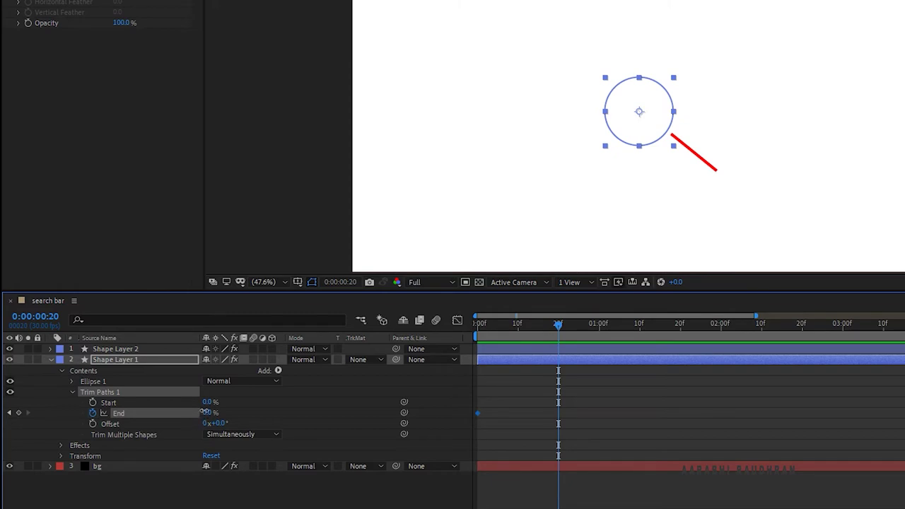
{"action": "left_click_drag", "start_coordinate": [205, 412], "coordinate": [332, 415]}
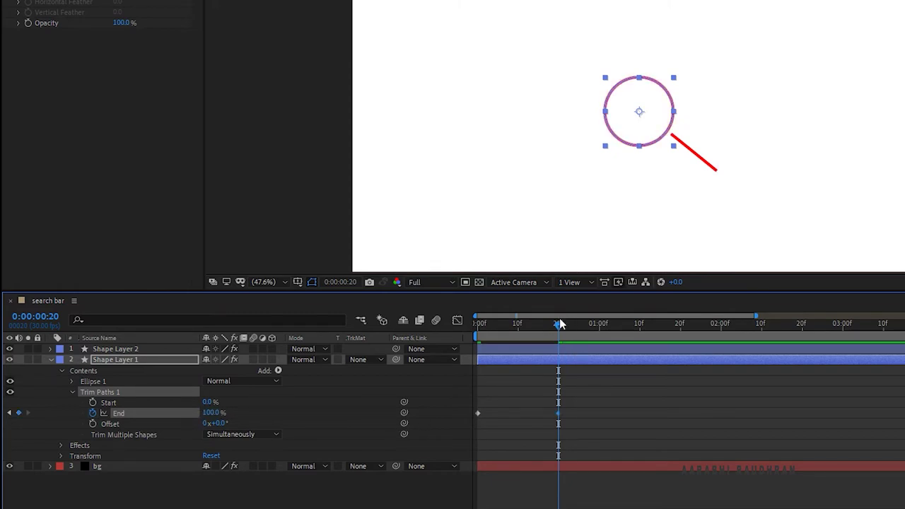
Apply Easy Ease to the circle's two End keyframes, lengthen the final keyframe's influence in the speed graph, and preview the animation.
{"action": "left_click_drag", "start_coordinate": [597, 390], "coordinate": [486, 440]}
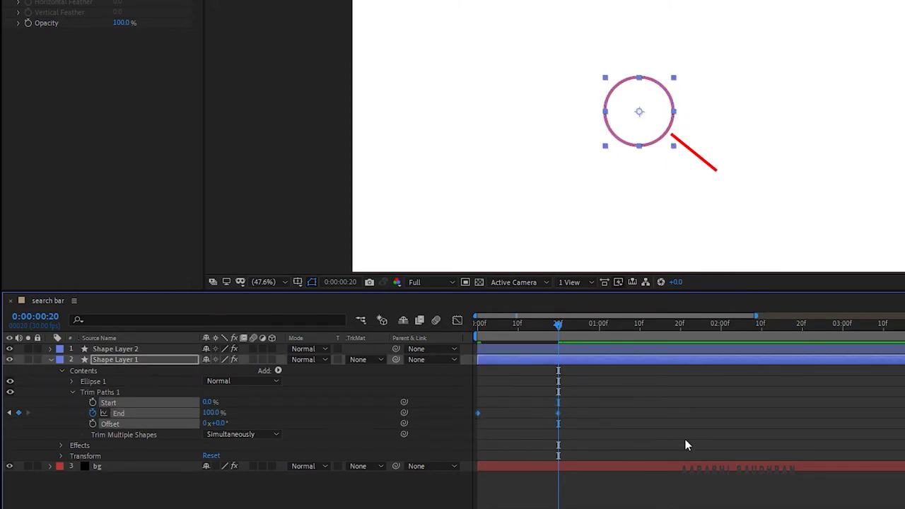
{"action": "left_click", "coordinate": [460, 320]}
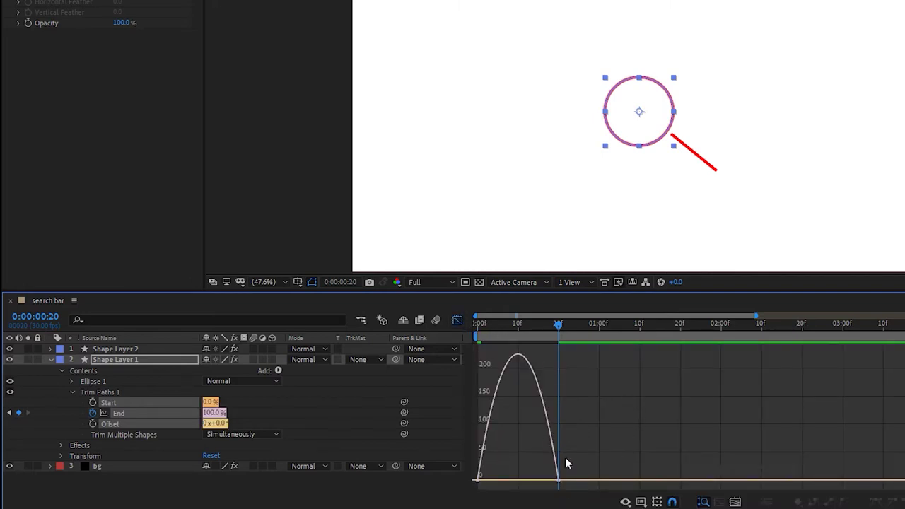
{"action": "left_click", "coordinate": [549, 481]}
{"action": "left_click_drag", "start_coordinate": [549, 481], "coordinate": [518, 482]}
{"action": "left_click", "coordinate": [457, 319]}
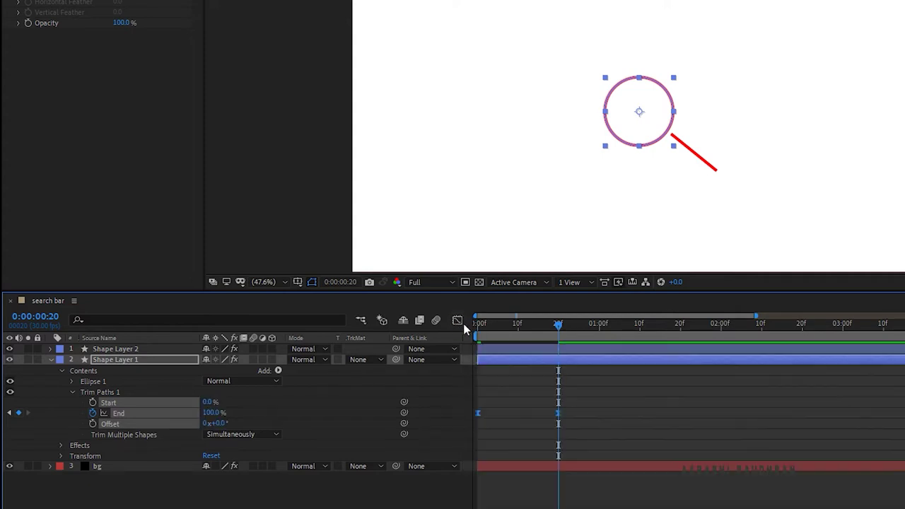
{"action": "key", "text": "Home"}
{"action": "key", "text": "space"}
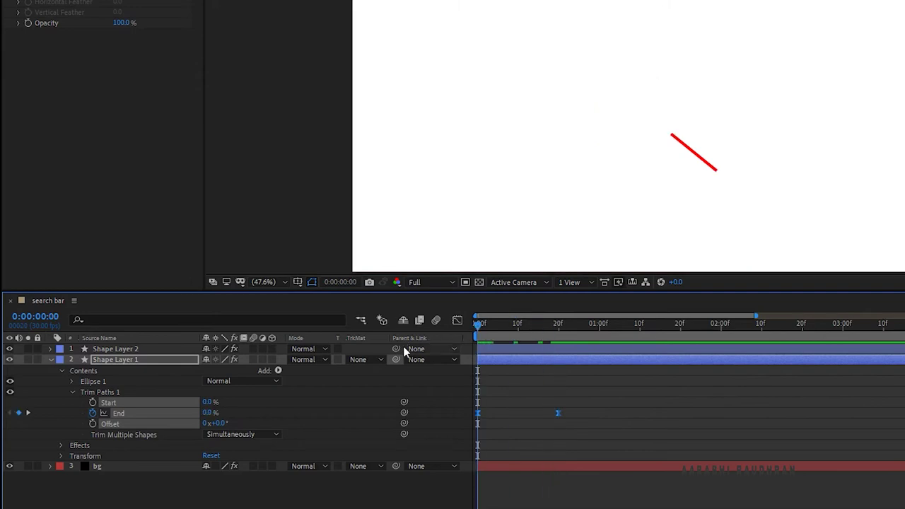
{"action": "key", "text": "space"}
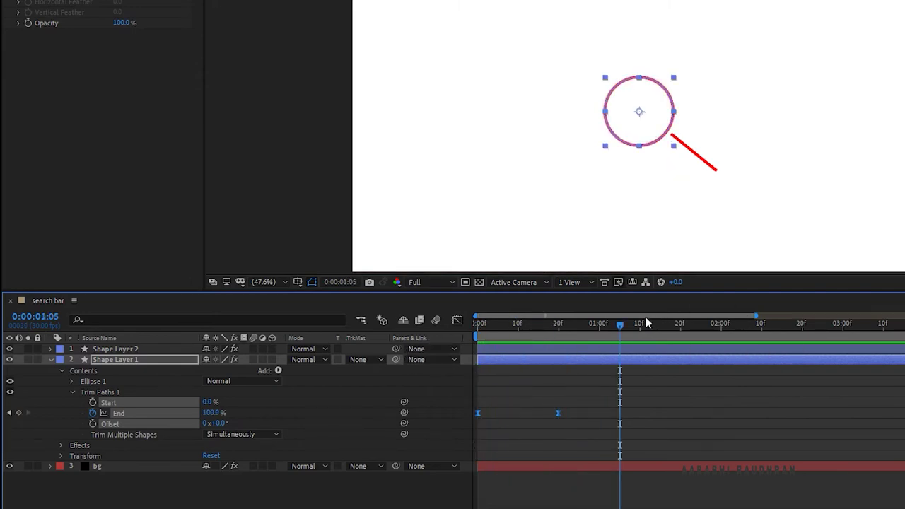
{"action": "left_click_drag", "start_coordinate": [621, 325], "coordinate": [467, 337]}
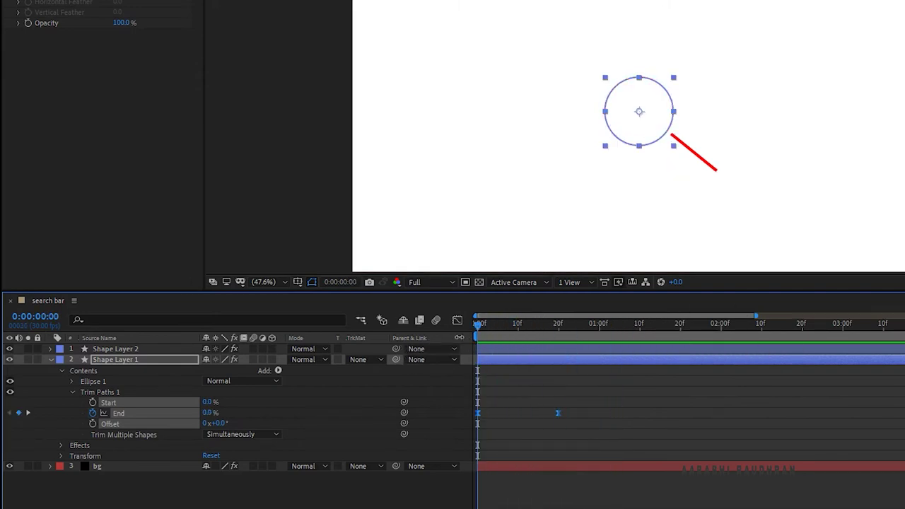
Set the line cap of the circle's stroke to Round Cap and collapse the layer's properties.
{"action": "left_click", "coordinate": [73, 381]}
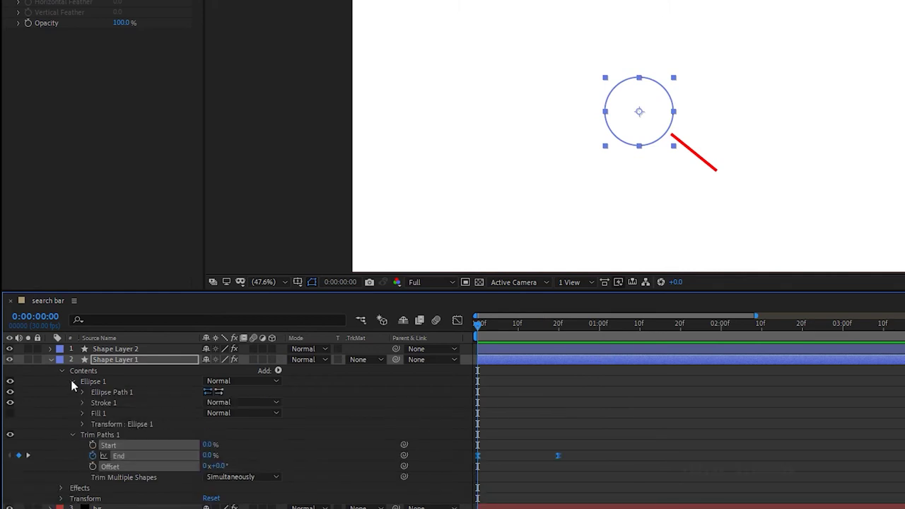
{"action": "left_click", "coordinate": [82, 402]}
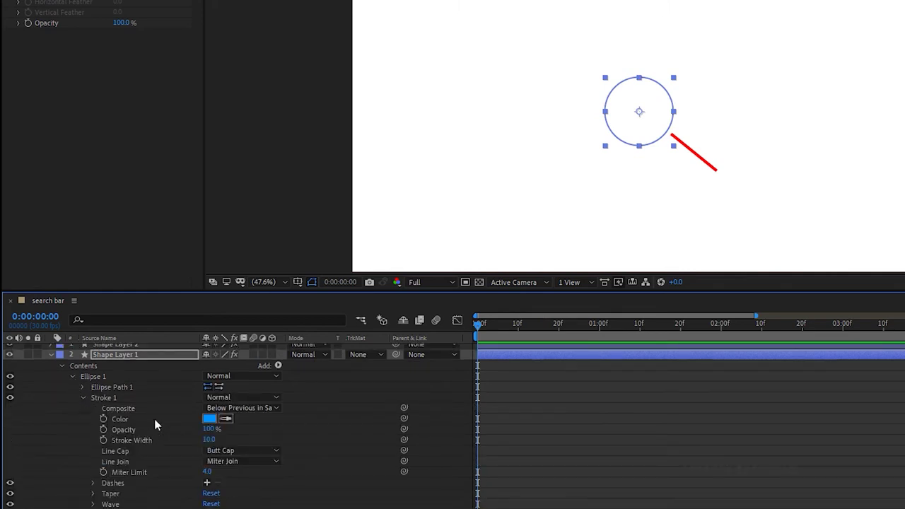
{"action": "left_click", "coordinate": [221, 450]}
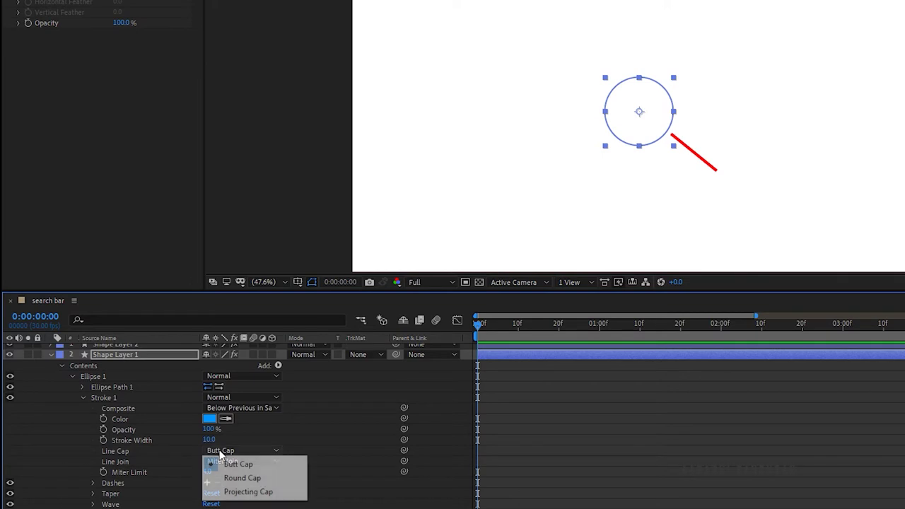
{"action": "left_click", "coordinate": [240, 478]}
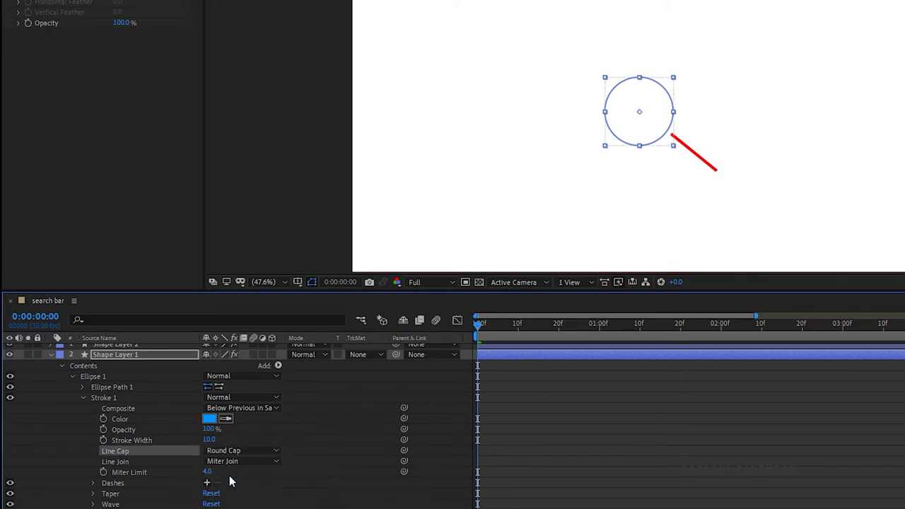
{"action": "left_click", "coordinate": [51, 355]}
{"action": "left_click", "coordinate": [134, 410]}
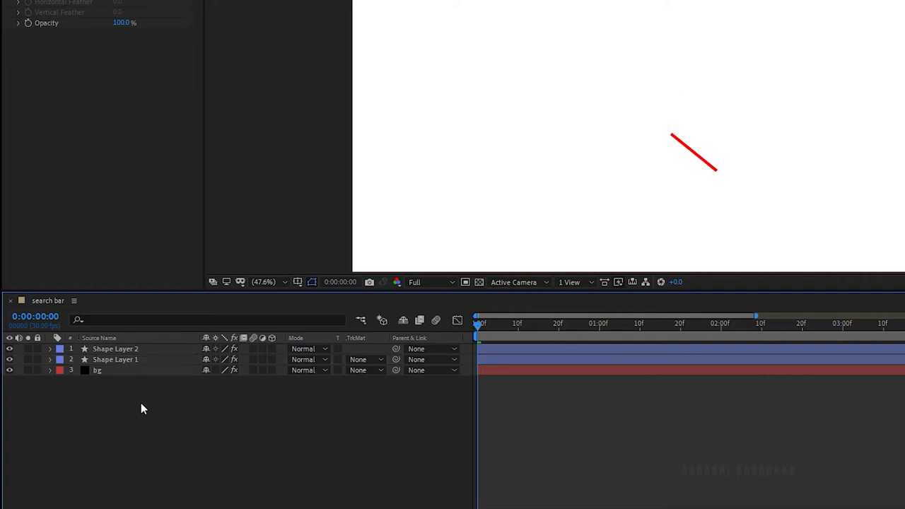
Set the line cap of the handle's stroke on Shape Layer 2 to Round Cap.
{"action": "left_click", "coordinate": [49, 349]}
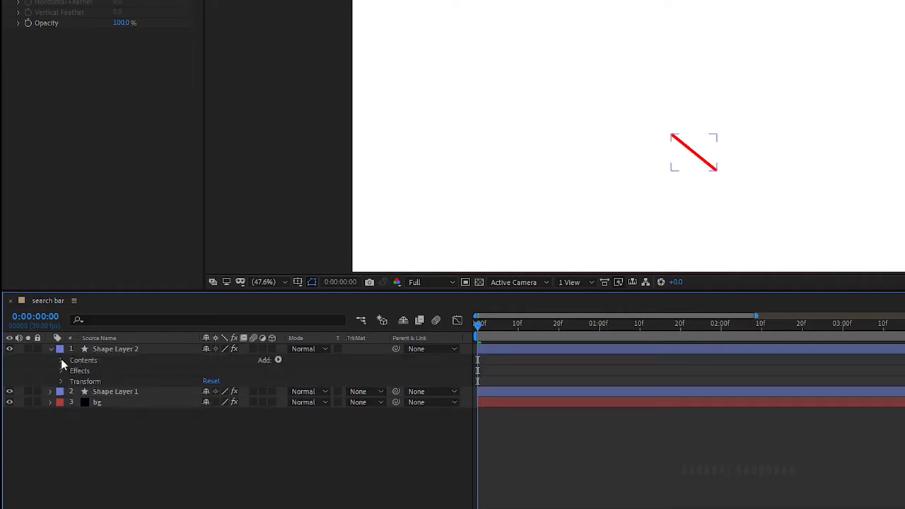
{"action": "left_click", "coordinate": [60, 359]}
{"action": "left_click", "coordinate": [72, 371]}
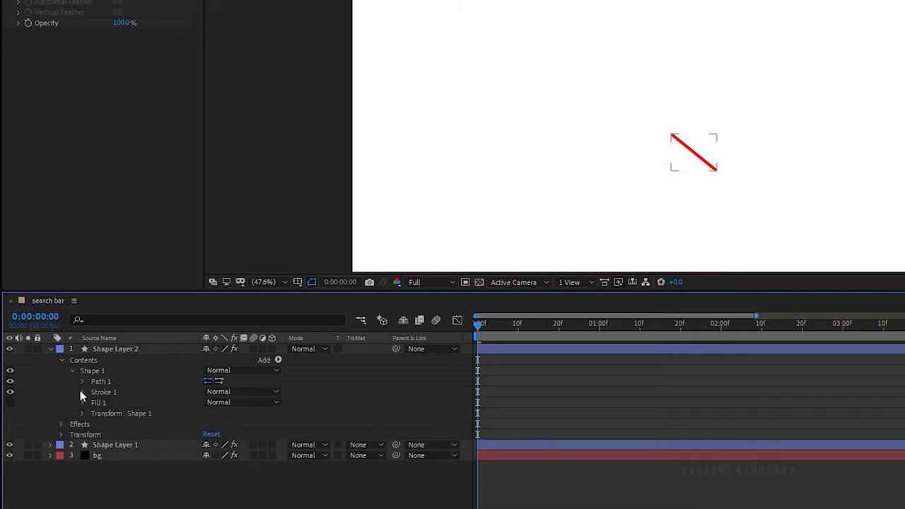
{"action": "left_click", "coordinate": [81, 391]}
{"action": "left_click", "coordinate": [219, 444]}
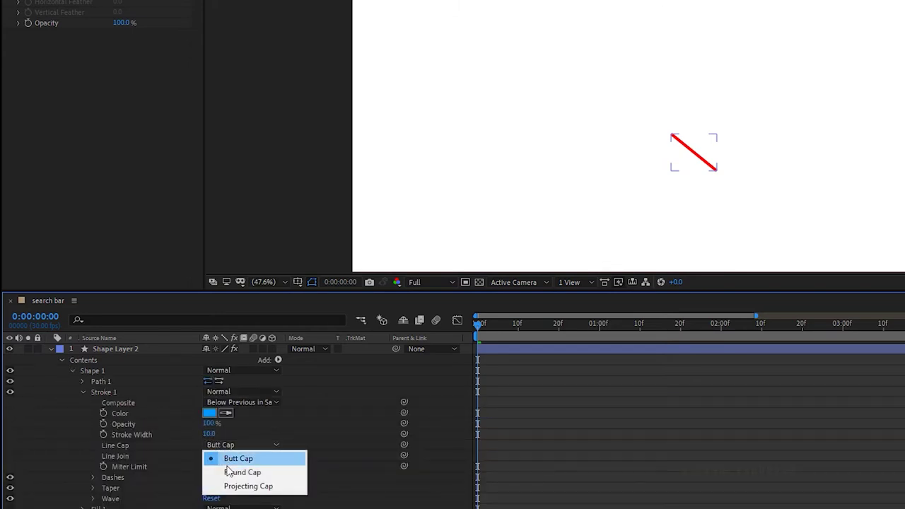
{"action": "left_click", "coordinate": [227, 472]}
{"action": "left_click", "coordinate": [60, 359]}
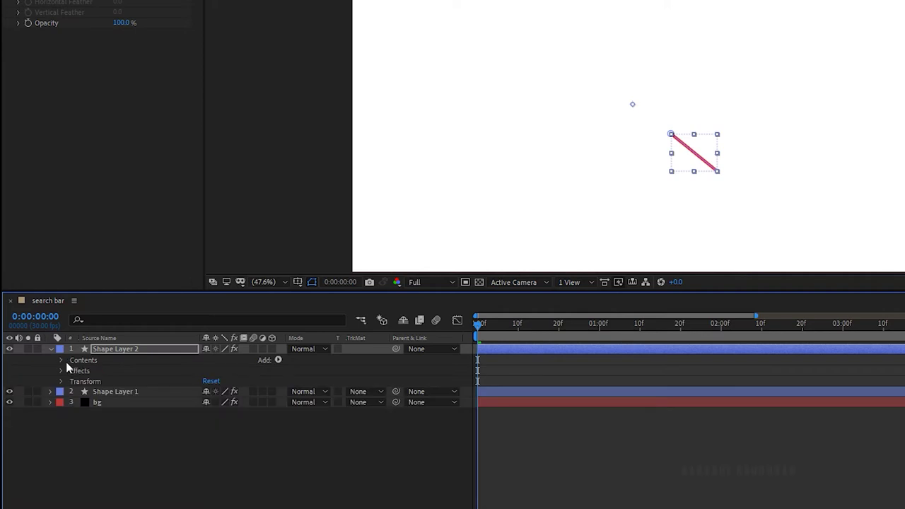
Add Trim Paths to the handle's shape layer and expand its properties.
{"action": "left_click", "coordinate": [278, 360]}
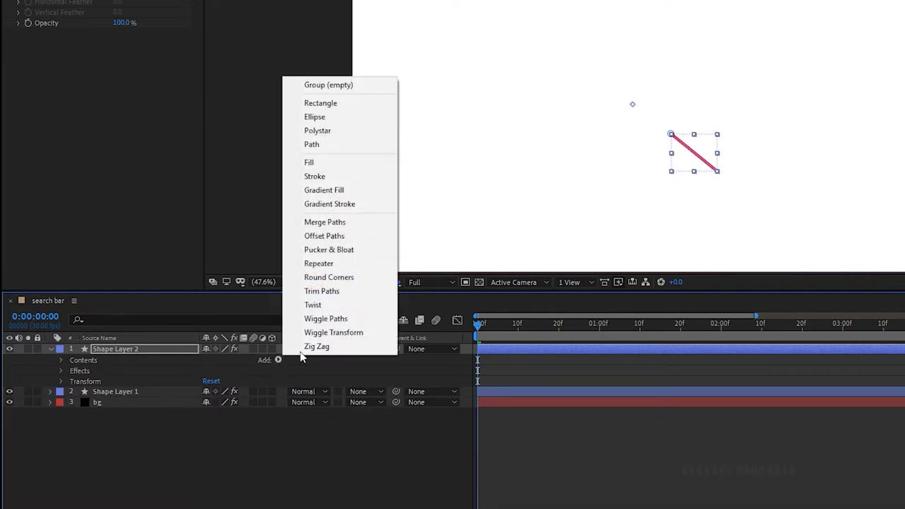
{"action": "left_click", "coordinate": [323, 291]}
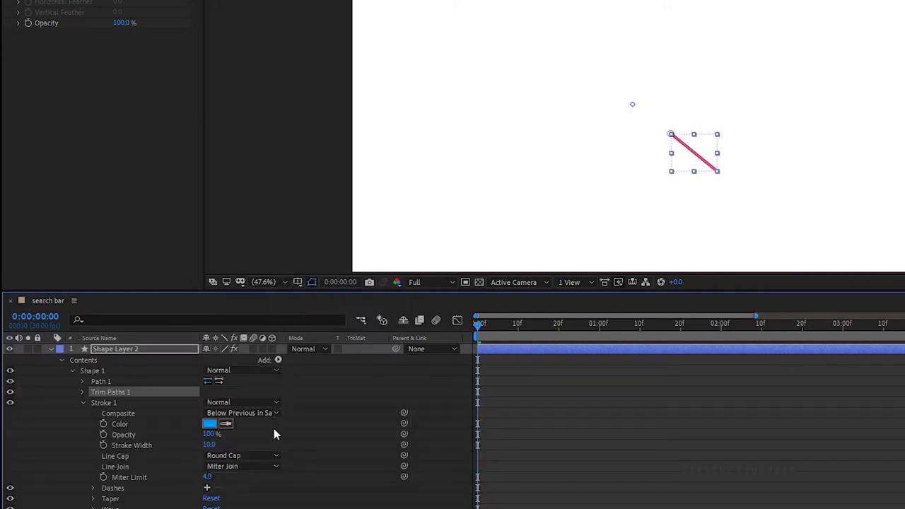
{"action": "left_click", "coordinate": [83, 391]}
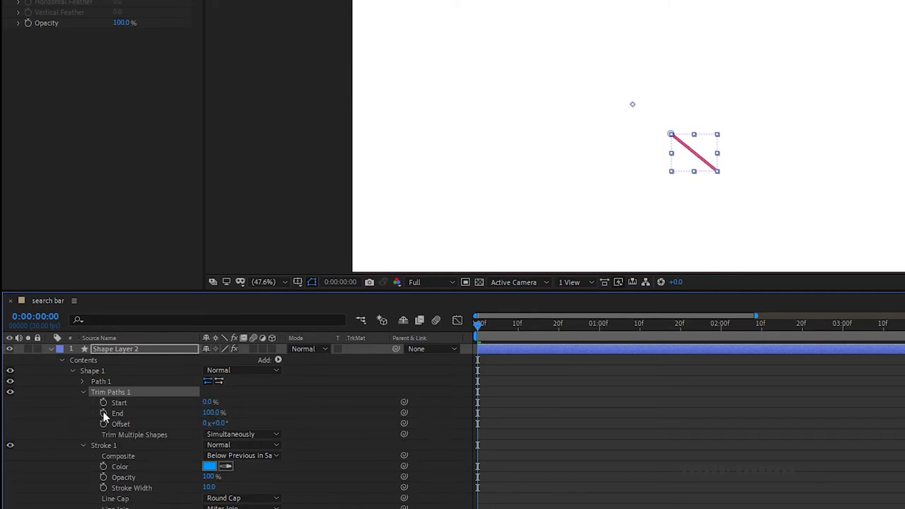
Keyframe the handle's Trim Paths End from 0% at frame 5 to 100% at frame 25.
{"action": "left_click", "coordinate": [494, 324]}
{"action": "left_click_drag", "start_coordinate": [493, 322], "coordinate": [496, 322]}
{"action": "left_click", "coordinate": [103, 412]}
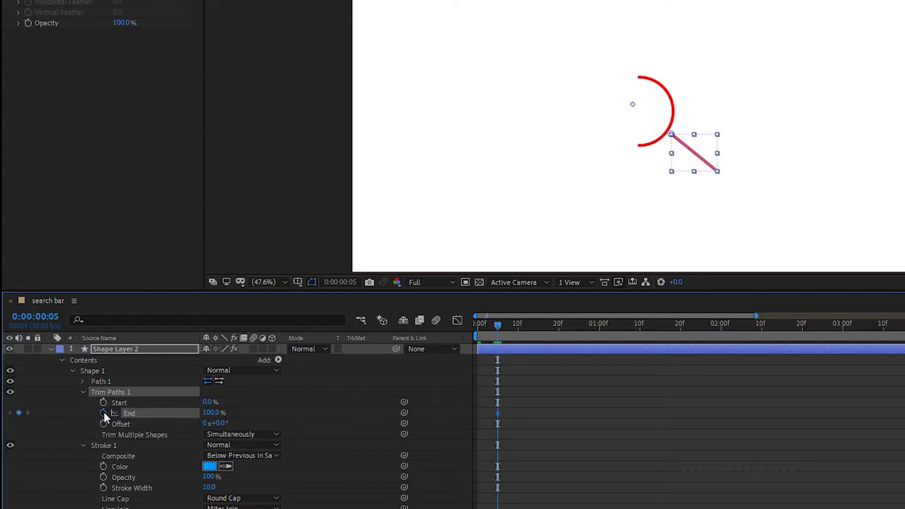
{"action": "left_click_drag", "start_coordinate": [209, 412], "coordinate": [144, 416]}
{"action": "left_click", "coordinate": [579, 323]}
{"action": "left_click_drag", "start_coordinate": [205, 418], "coordinate": [296, 419]}
Apply Easy Ease to the handle's End keyframes, lengthen the final keyframe's influence in the speed graph, and preview the animation.
{"action": "left_click_drag", "start_coordinate": [614, 375], "coordinate": [481, 423]}
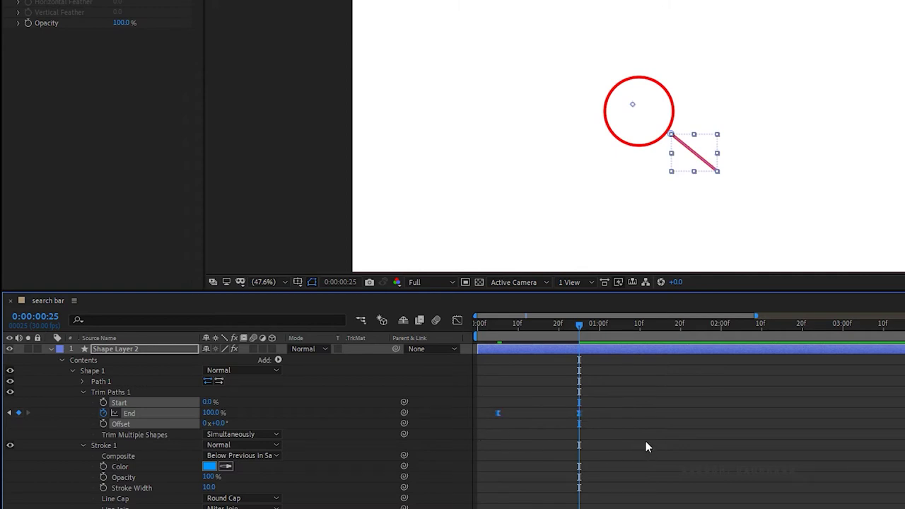
{"action": "left_click", "coordinate": [457, 320]}
{"action": "left_click_drag", "start_coordinate": [609, 411], "coordinate": [521, 479]}
{"action": "left_click", "coordinate": [581, 484]}
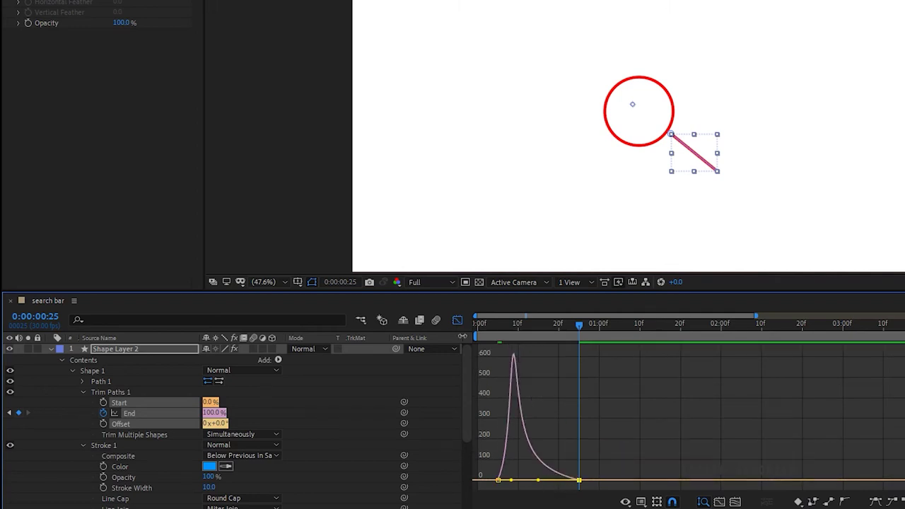
{"action": "left_click", "coordinate": [458, 320]}
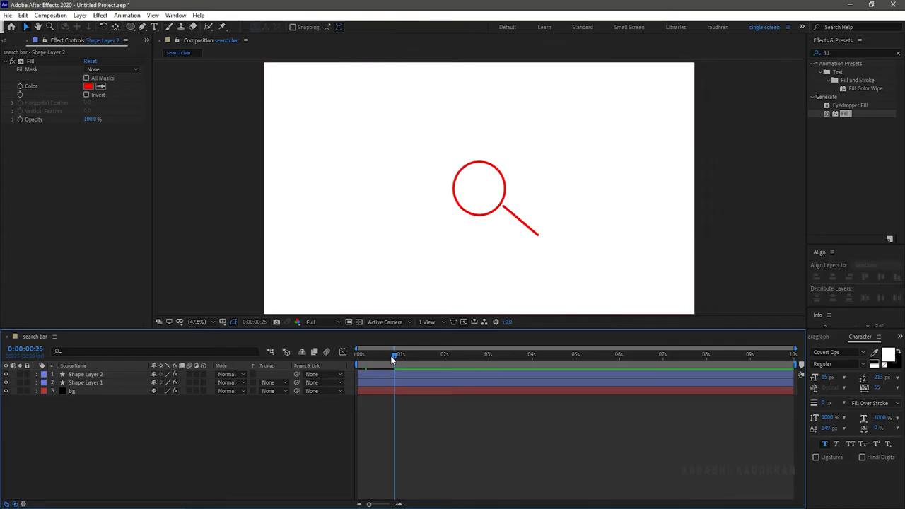
{"action": "key", "text": "space"}
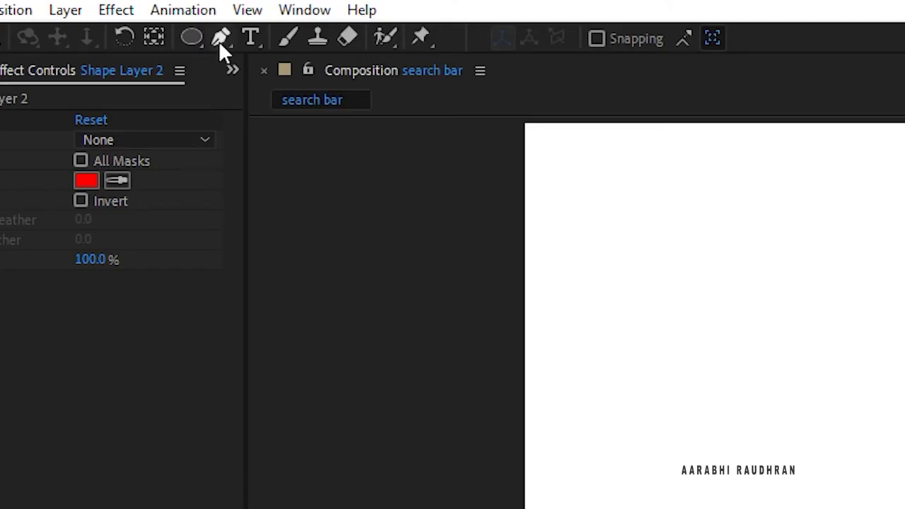
At 2 seconds, draw a short horizontal line with the Pen tool beside the circle's upper-left edge, as a new shape layer.
{"action": "left_click", "coordinate": [220, 37]}
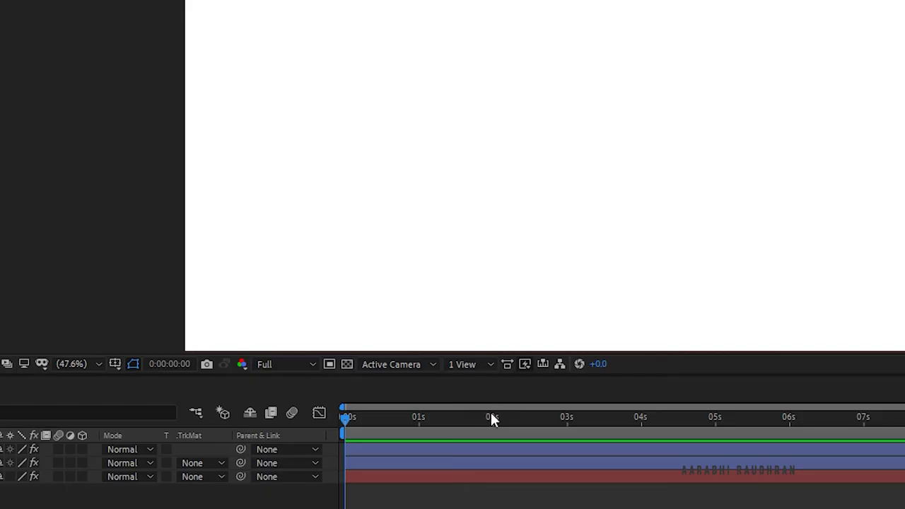
{"action": "left_click", "coordinate": [495, 417]}
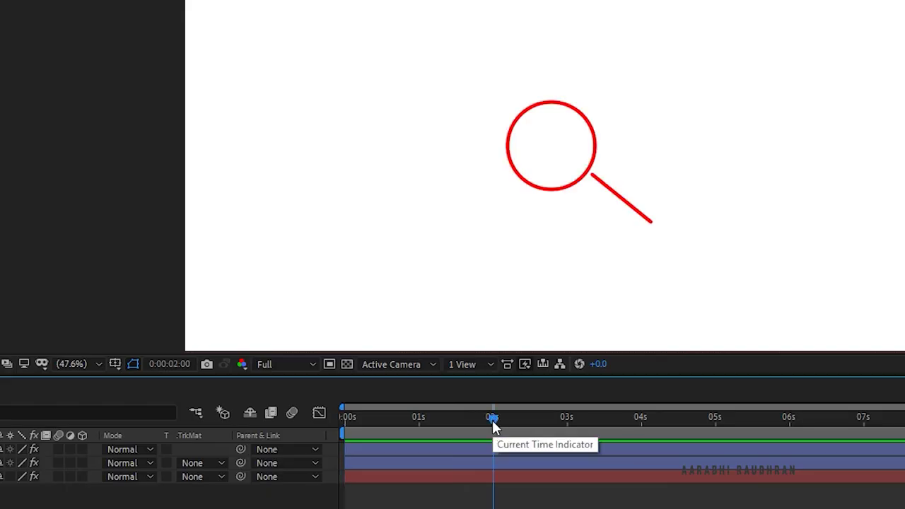
{"action": "left_click", "coordinate": [493, 116]}
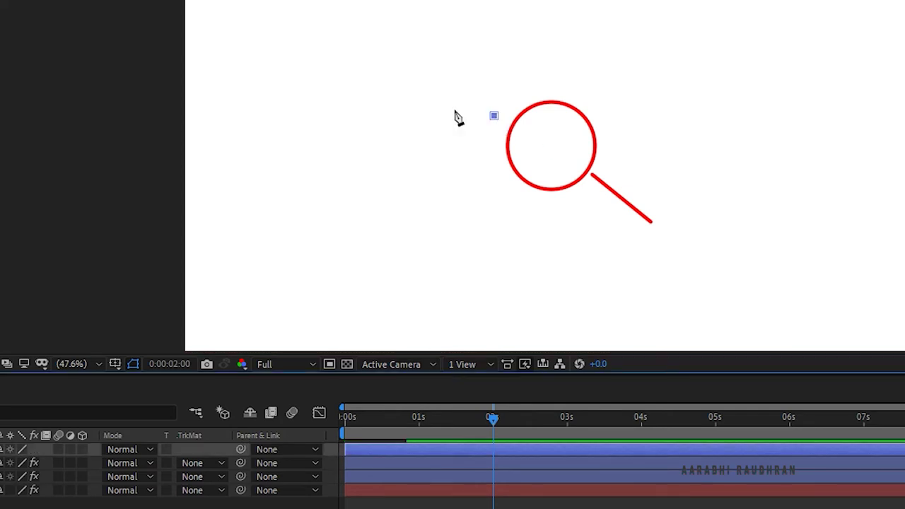
{"action": "left_click", "coordinate": [399, 116]}
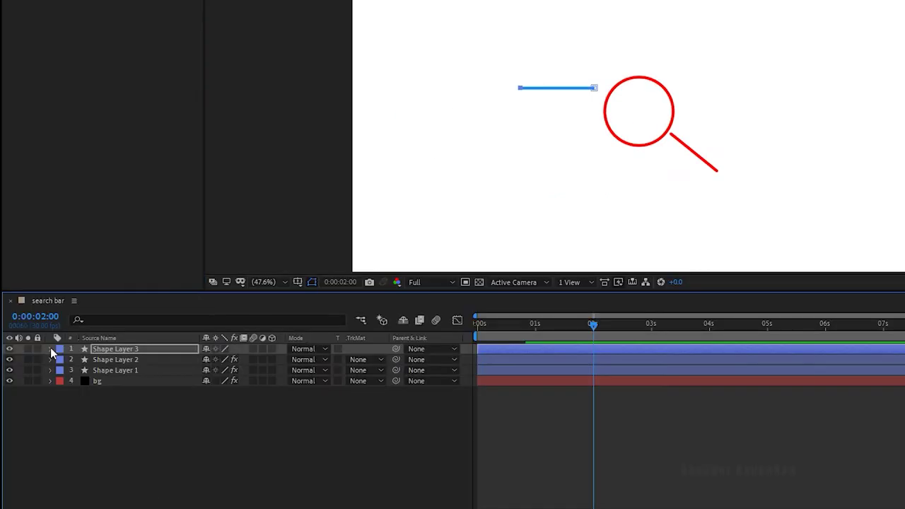
Set the line cap of the short horizontal line's stroke to Round Cap and add Trim Paths to its layer.
{"action": "left_click", "coordinate": [50, 349]}
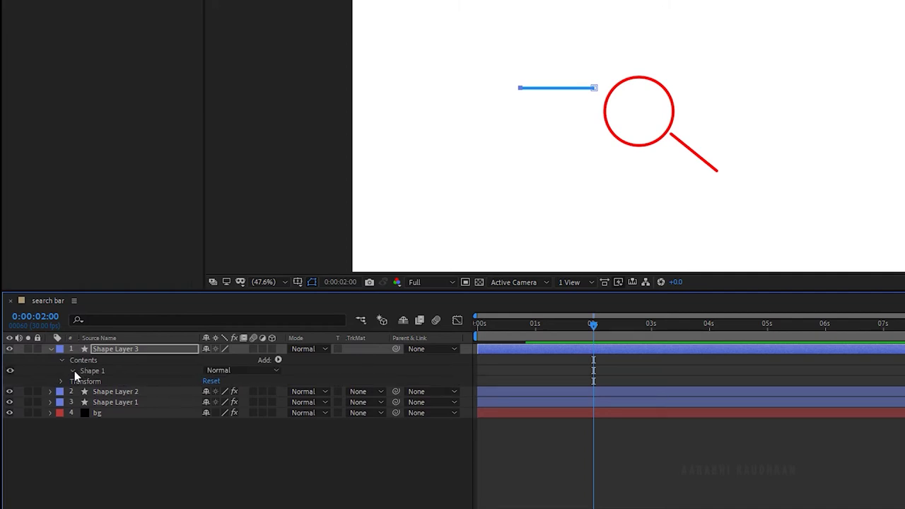
{"action": "left_click", "coordinate": [72, 370]}
{"action": "left_click", "coordinate": [83, 393]}
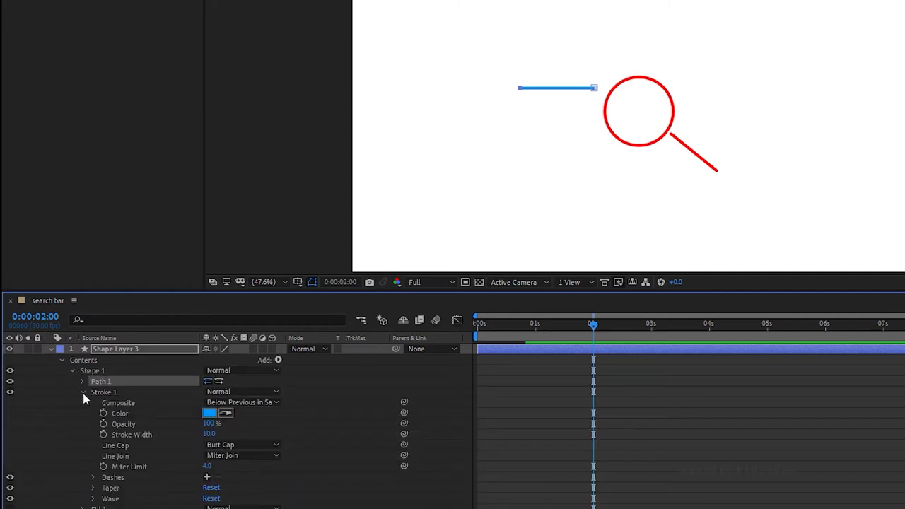
{"action": "left_click", "coordinate": [224, 446]}
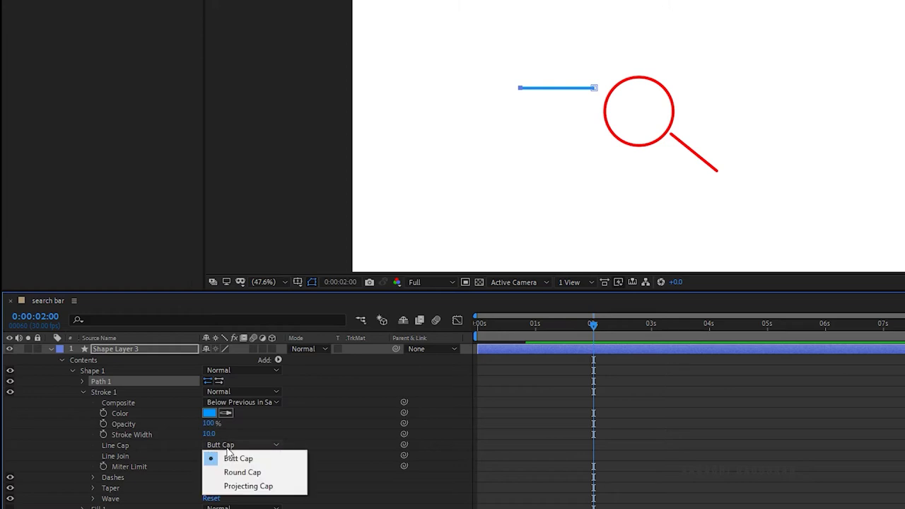
{"action": "left_click", "coordinate": [236, 473]}
{"action": "left_click", "coordinate": [62, 360]}
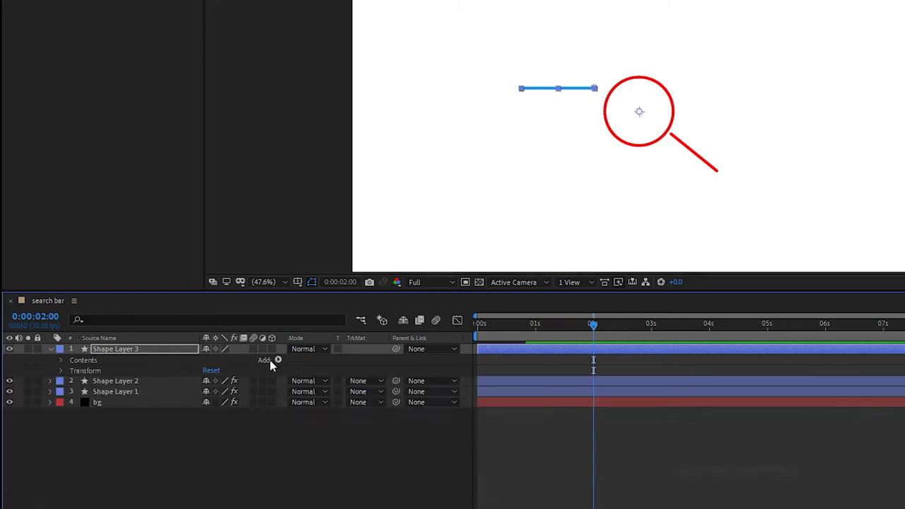
{"action": "left_click", "coordinate": [278, 361]}
{"action": "left_click", "coordinate": [321, 291]}
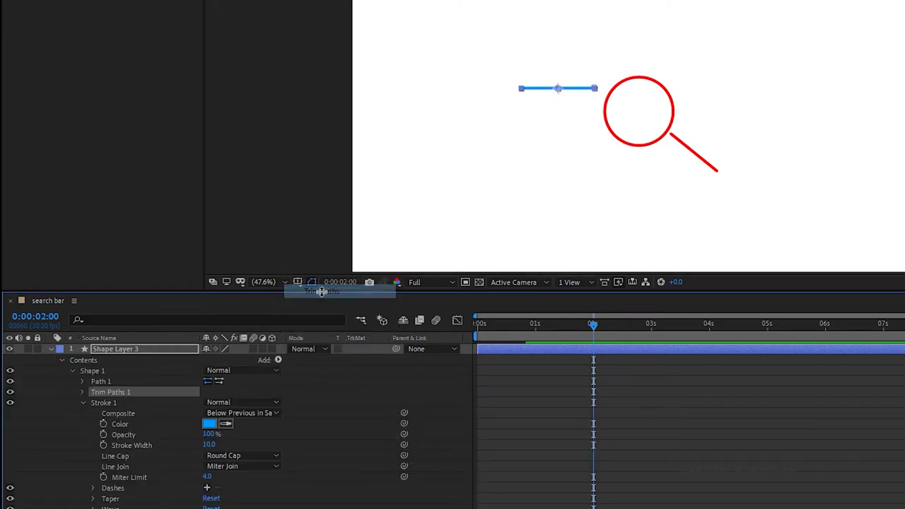
Keyframe the short line's Trim Paths End from 0% at frame 5 to 100% at frame 25.
{"action": "left_click_drag", "start_coordinate": [599, 334], "coordinate": [485, 332]}
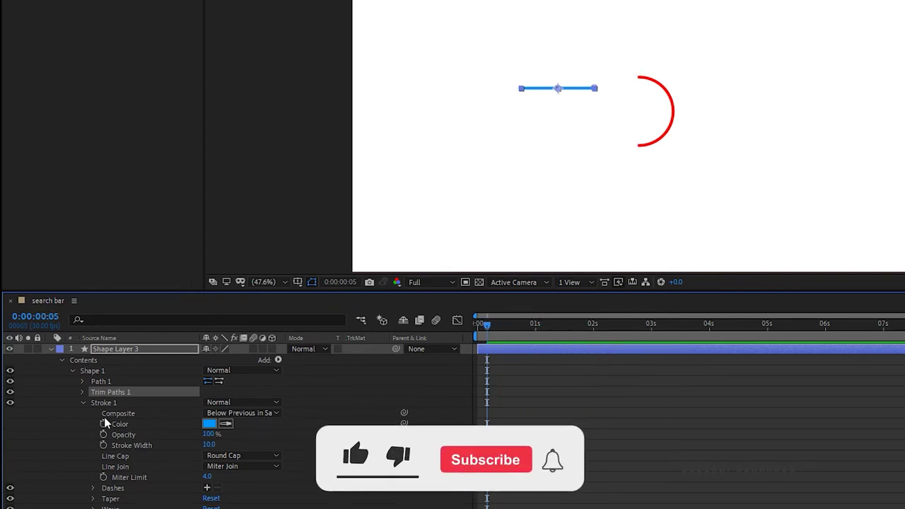
{"action": "left_click", "coordinate": [82, 392]}
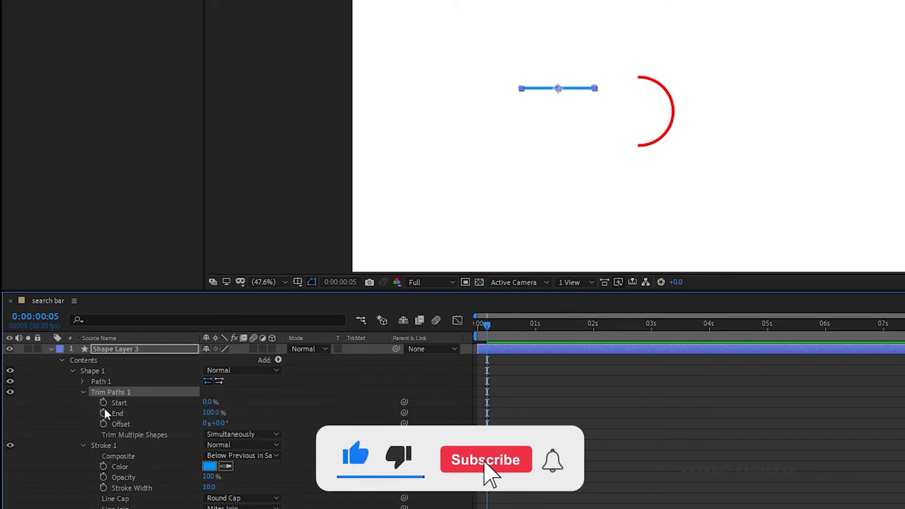
{"action": "left_click", "coordinate": [103, 414]}
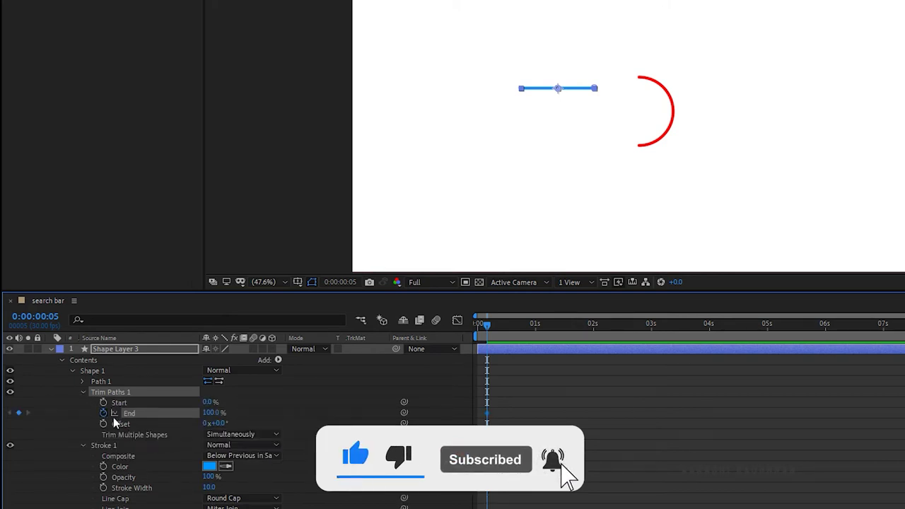
{"action": "left_click_drag", "start_coordinate": [567, 328], "coordinate": [524, 335]}
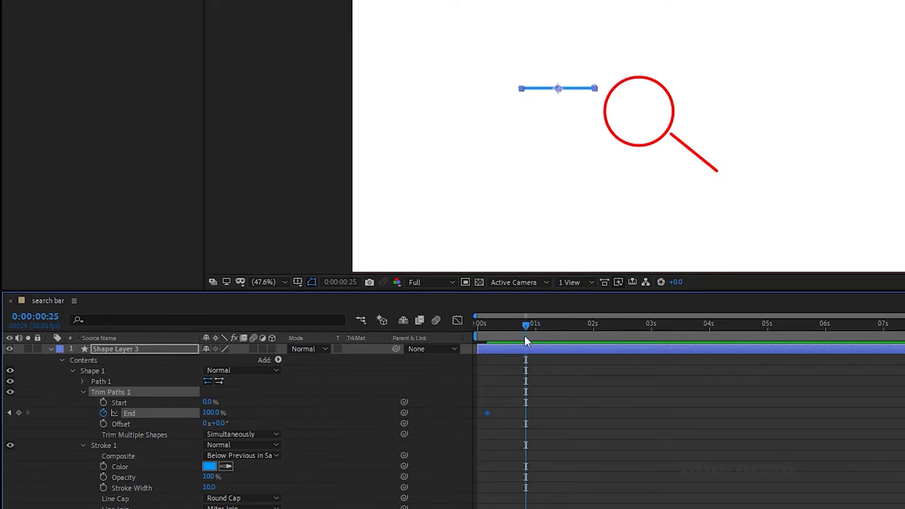
{"action": "left_click", "coordinate": [19, 413]}
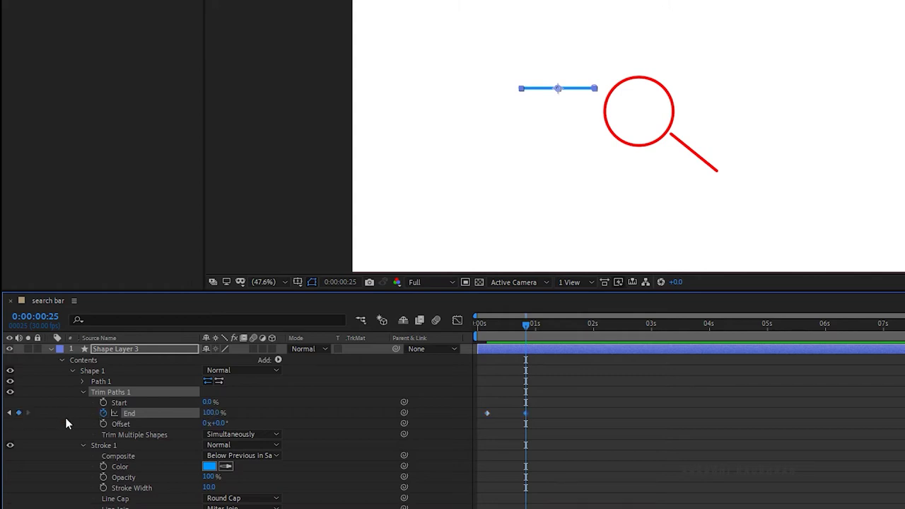
{"action": "left_click", "coordinate": [10, 414]}
{"action": "left_click_drag", "start_coordinate": [233, 412], "coordinate": [121, 424]}
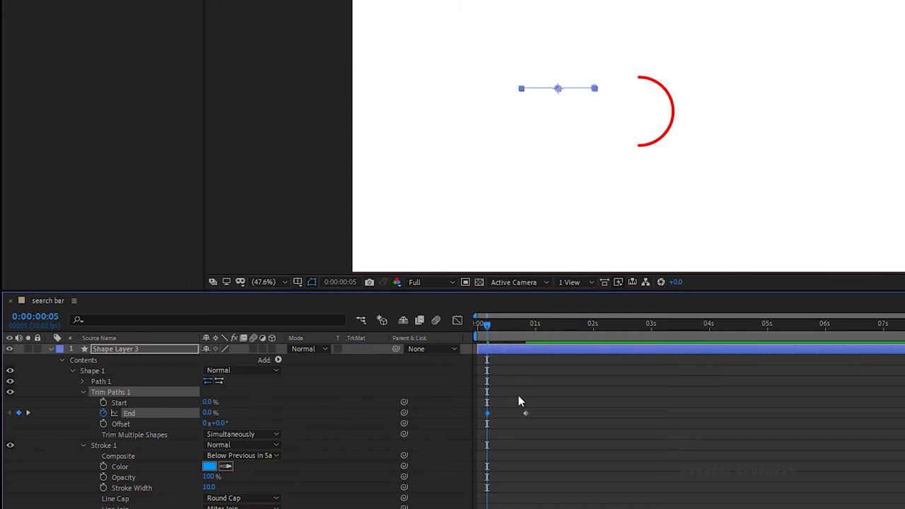
Keyframe the short line's Trim Paths Start from 0% at frame 10 to 100% at 1 second, and preview the animation.
{"action": "left_click", "coordinate": [503, 324]}
{"action": "left_click_drag", "start_coordinate": [503, 324], "coordinate": [497, 330]}
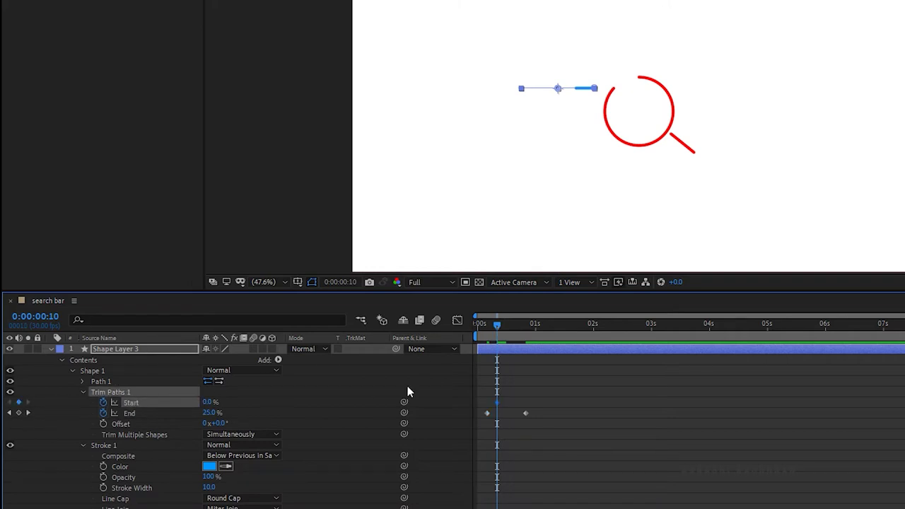
{"action": "left_click", "coordinate": [535, 329]}
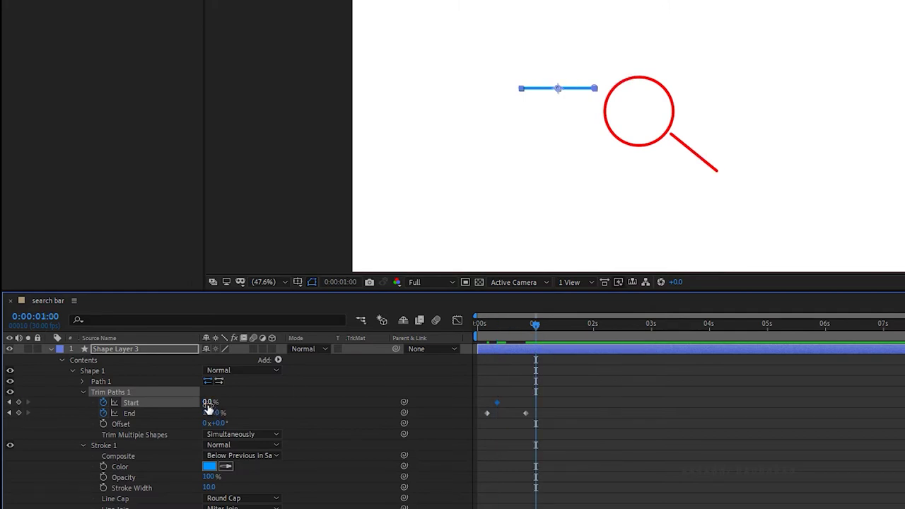
{"action": "left_click_drag", "start_coordinate": [207, 402], "coordinate": [582, 403]}
{"action": "key", "text": "space"}
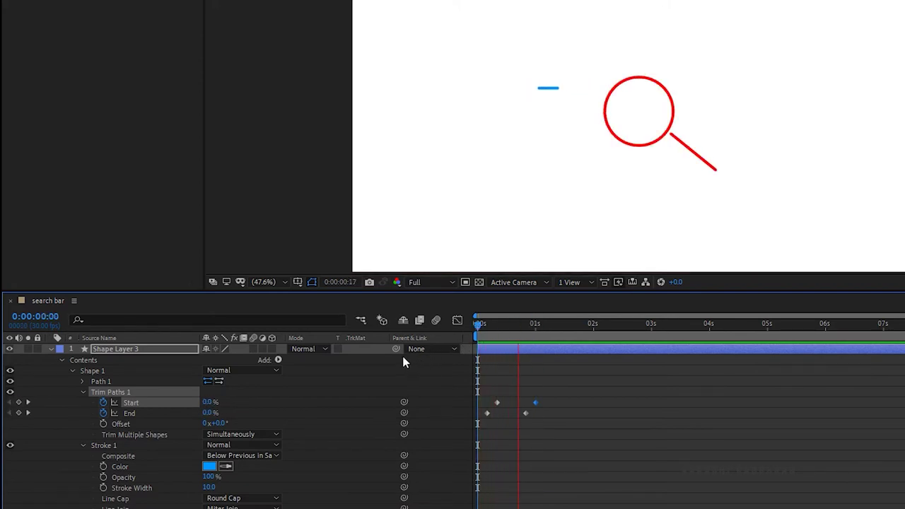
Apply Easy Ease to the short line's Trim Paths Start and End keyframes, steepen their speed curves toward the beginning, and preview the animation.
{"action": "left_click_drag", "start_coordinate": [556, 390], "coordinate": [483, 428]}
{"action": "key", "text": "F9"}
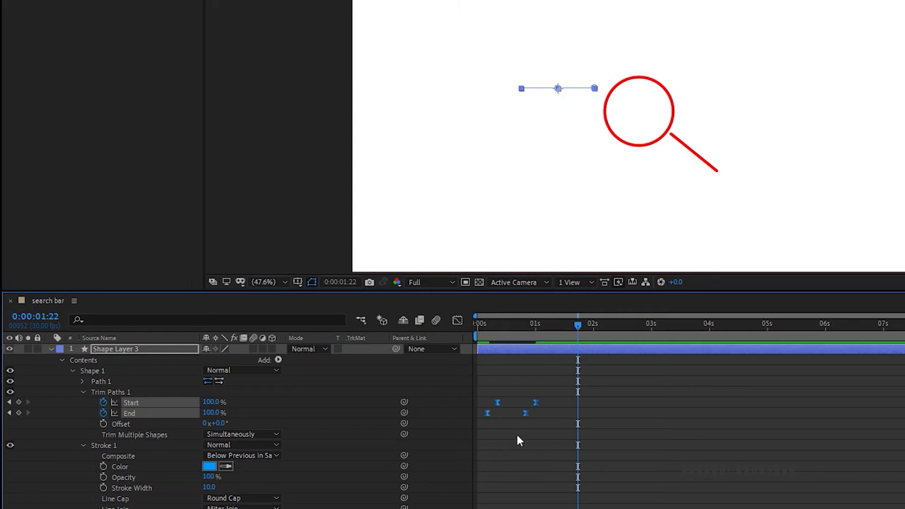
{"action": "left_click", "coordinate": [457, 322]}
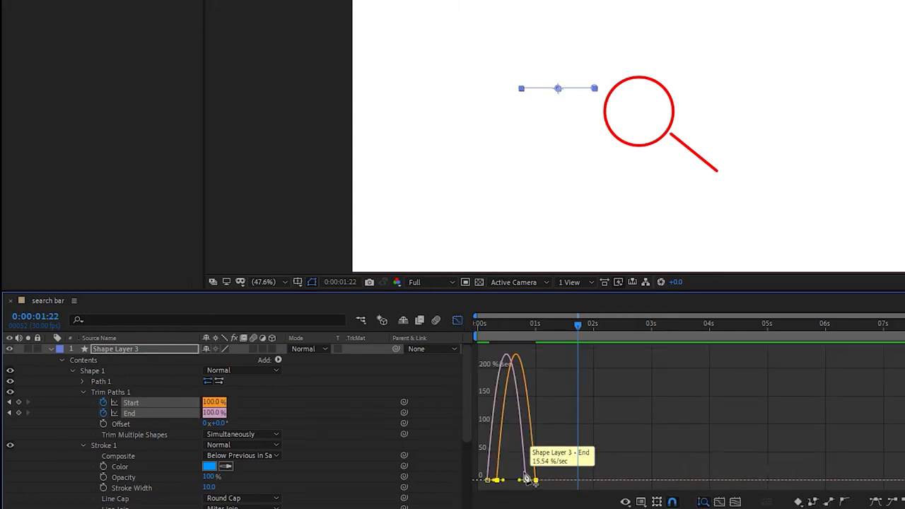
{"action": "left_click_drag", "start_coordinate": [518, 481], "coordinate": [493, 478]}
{"action": "left_click", "coordinate": [457, 321]}
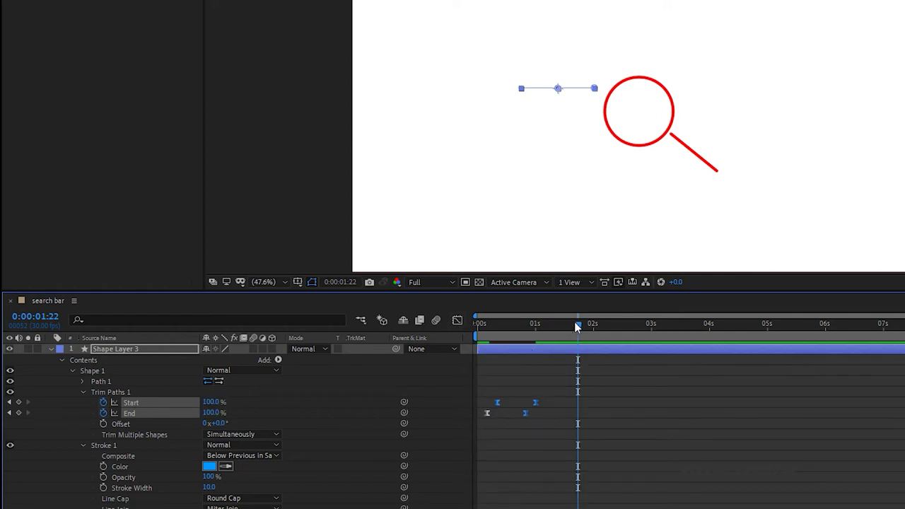
{"action": "left_click_drag", "start_coordinate": [577, 326], "coordinate": [443, 346]}
{"action": "key", "text": "space"}
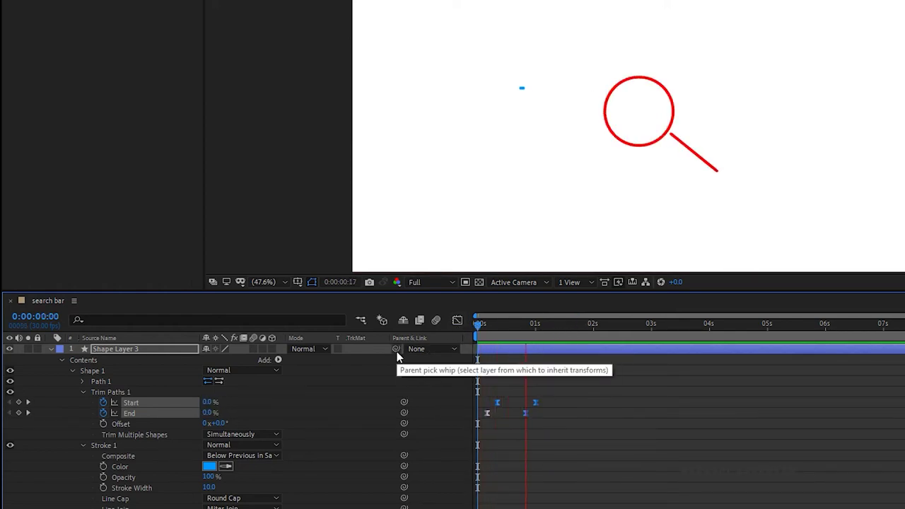
{"action": "key", "text": "space"}
Move the short line's last Trim Paths End keyframe to frame 18 and its last Start keyframe about five frames after it, and preview.
{"action": "left_click", "coordinate": [513, 323]}
{"action": "left_click_drag", "start_coordinate": [557, 386], "coordinate": [511, 420]}
{"action": "left_click", "coordinate": [516, 417]}
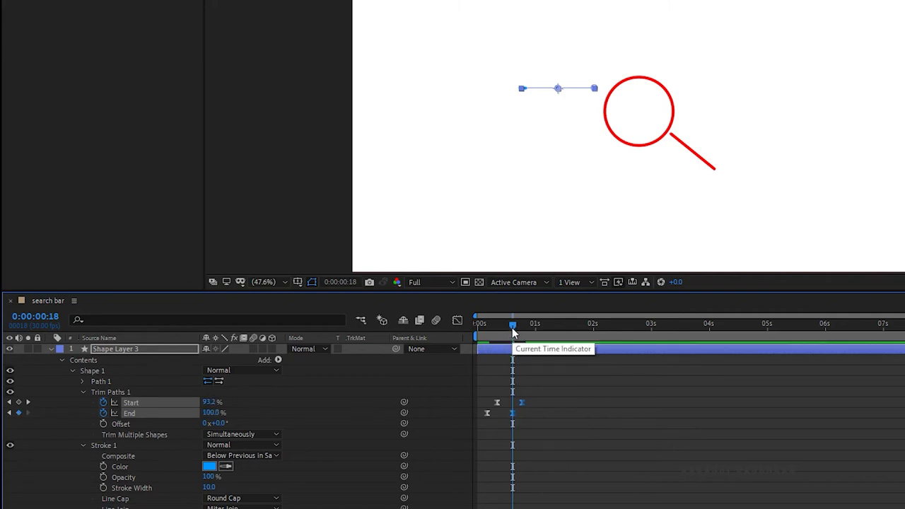
{"action": "left_click_drag", "start_coordinate": [512, 327], "coordinate": [433, 342]}
{"action": "key", "text": "space"}
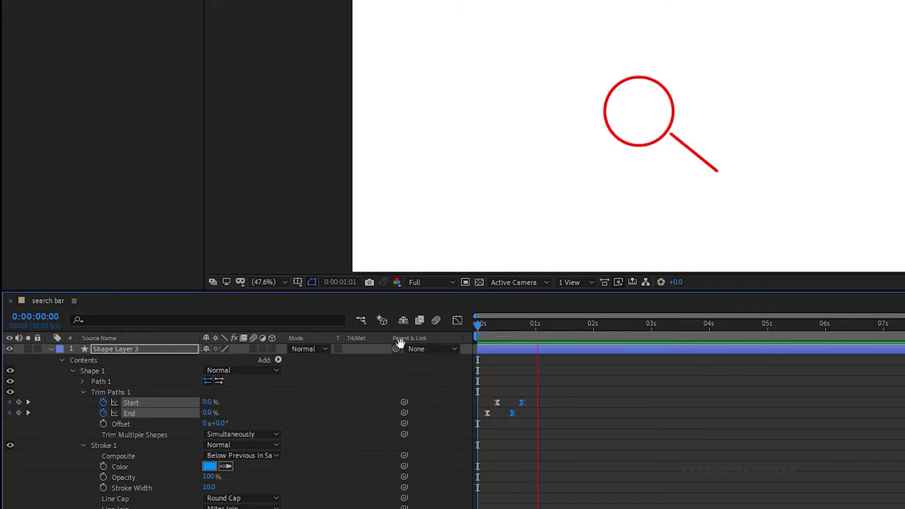
Duplicate the short line's layer three times and stagger the copies' start times by a few frames each.
{"action": "key", "text": "ctrl+d"}
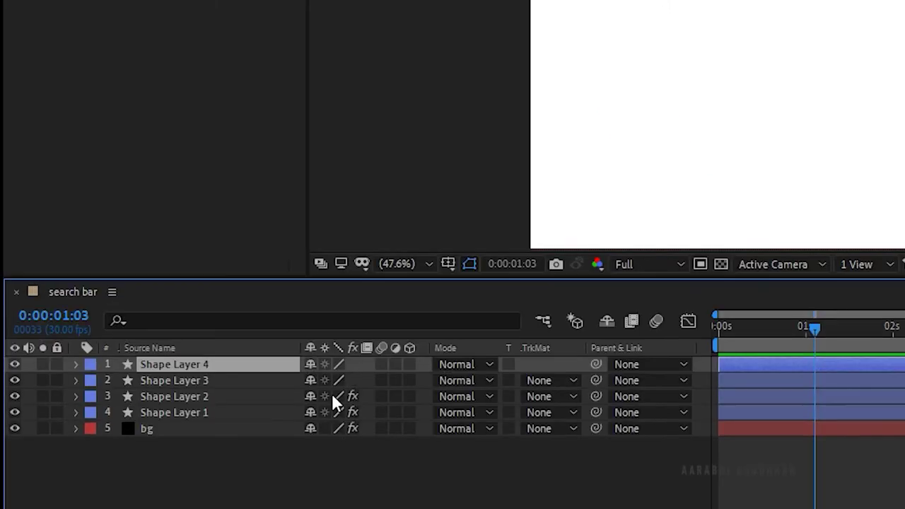
{"action": "key", "text": "ctrl+d"}
{"action": "key", "text": "ctrl+d"}
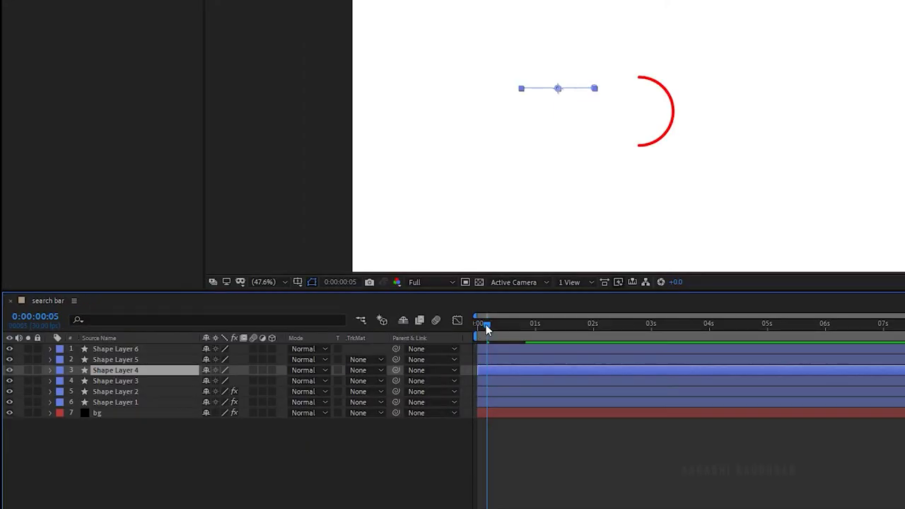
{"action": "left_click_drag", "start_coordinate": [730, 328], "coordinate": [725, 328]}
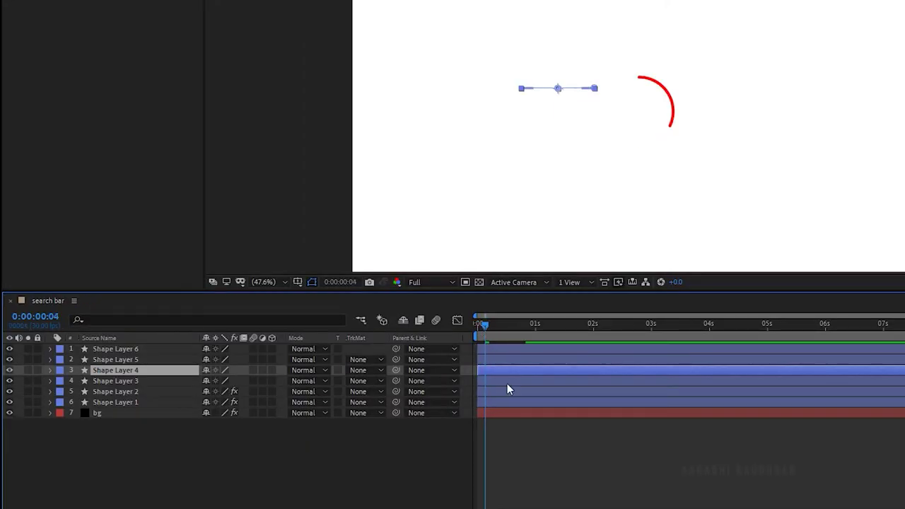
{"action": "left_click_drag", "start_coordinate": [492, 374], "coordinate": [507, 349]}
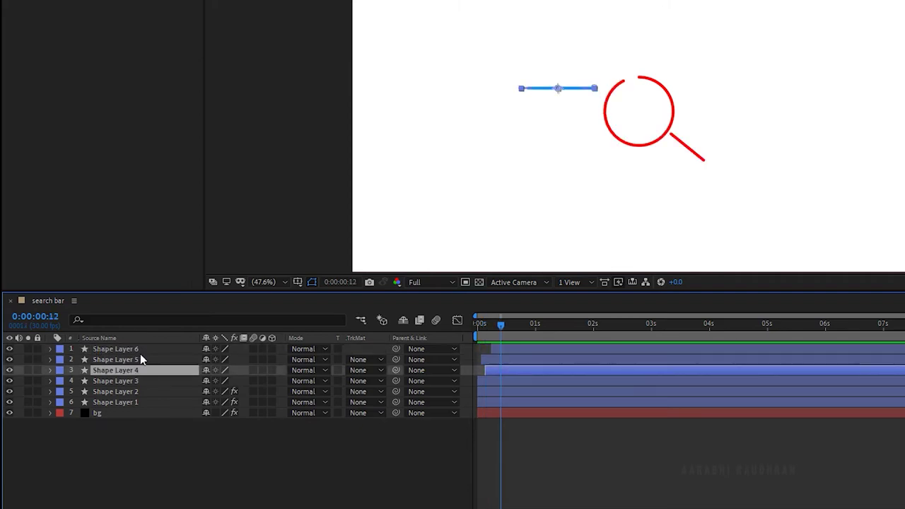
Spread the three line copies vertically by changing their Position values so the lines are stacked with gaps, and preview the animation.
{"action": "left_click", "coordinate": [140, 350], "text": "shift"}
{"action": "key", "text": "p"}
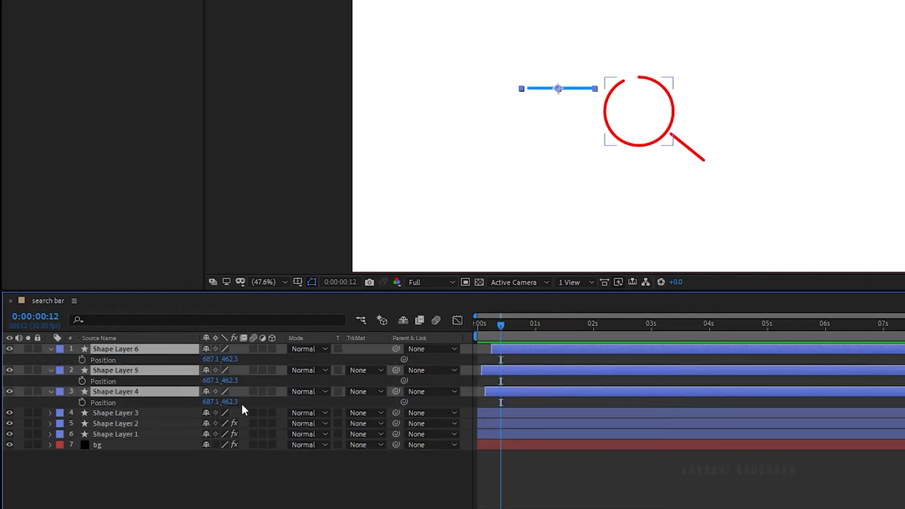
{"action": "left_click_drag", "start_coordinate": [226, 359], "coordinate": [195, 407]}
{"action": "left_click", "coordinate": [237, 485]}
{"action": "left_click_drag", "start_coordinate": [227, 380], "coordinate": [243, 359]}
{"action": "key", "text": "F2"}
{"action": "key", "text": "Home"}
{"action": "key", "text": "space"}
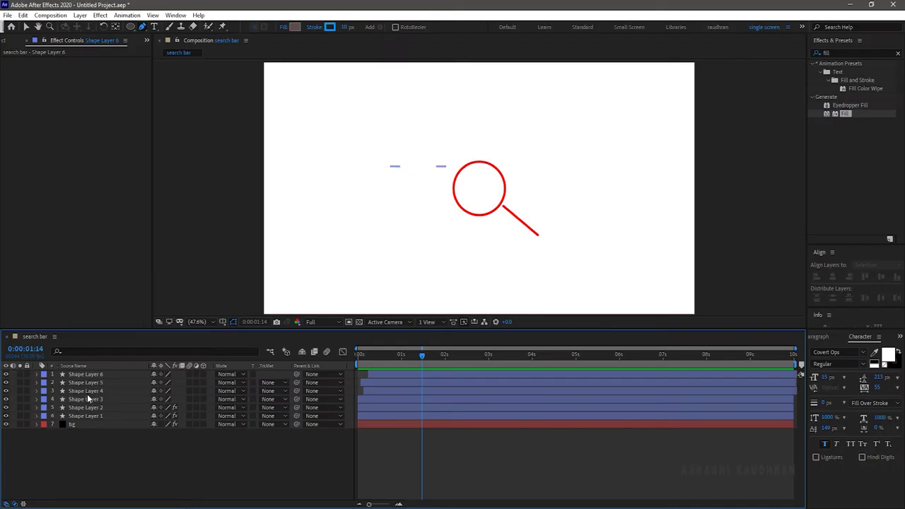
Pre-compose Shape Layers 3 to 6 into a new composition named "line assets".
{"action": "left_click", "coordinate": [110, 384]}
{"action": "left_click", "coordinate": [110, 362], "text": "shift"}
{"action": "right_click", "coordinate": [120, 362]}
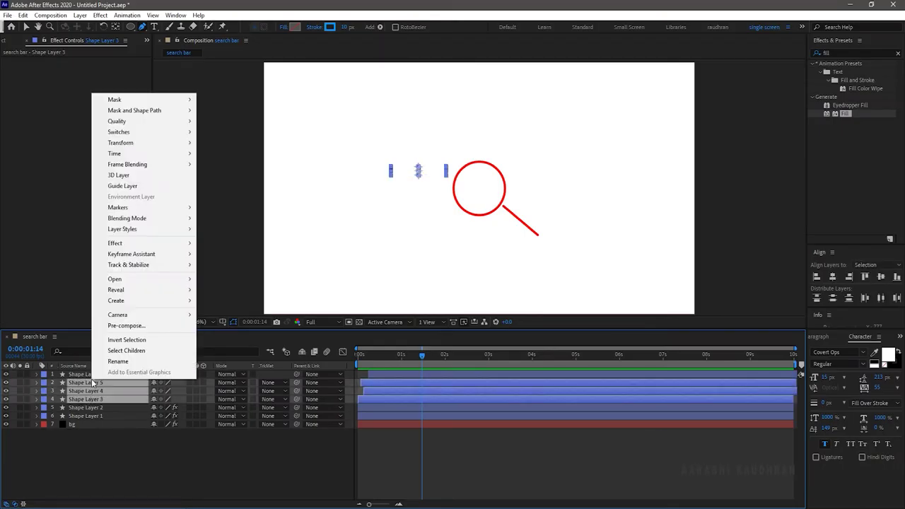
{"action": "left_click", "coordinate": [94, 403]}
{"action": "left_click", "coordinate": [92, 374], "text": "shift"}
{"action": "right_click", "coordinate": [93, 374]}
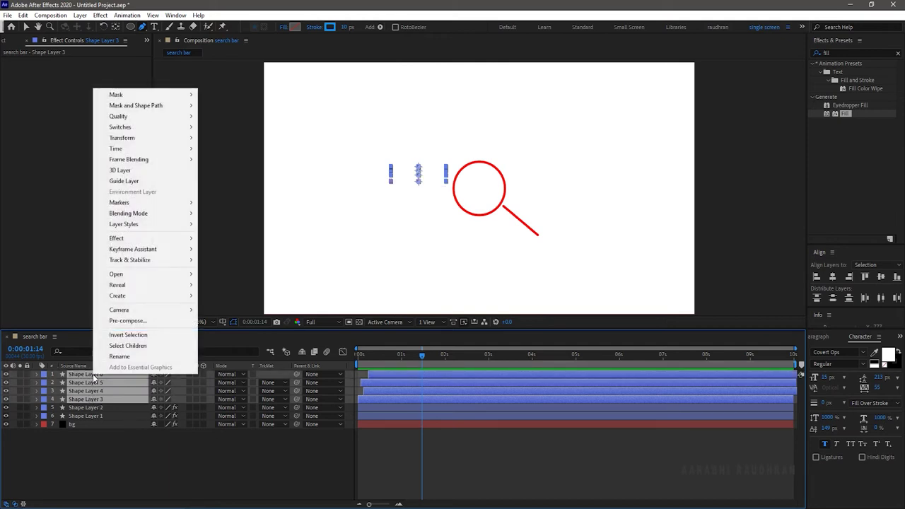
{"action": "left_click", "coordinate": [128, 321]}
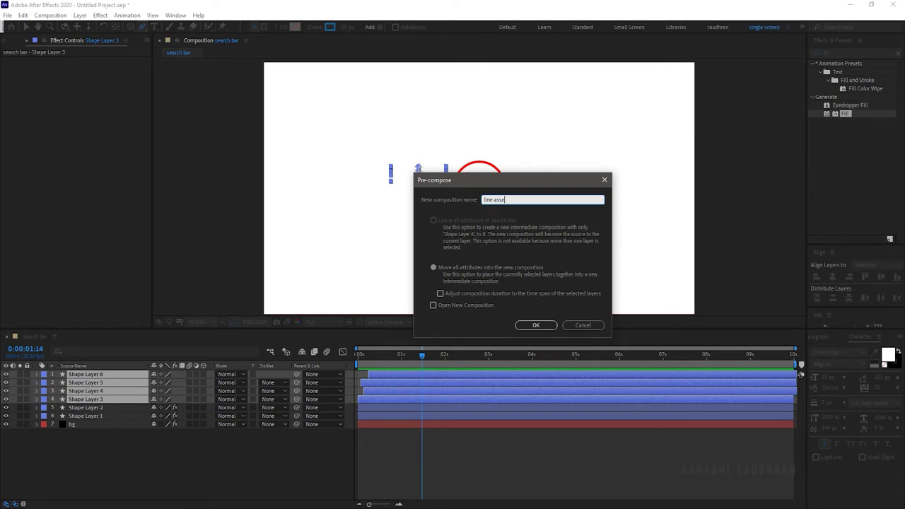
{"action": "type", "text": "line assete"}
{"action": "key", "text": "BackSpace"}
{"action": "type", "text": "s"}
{"action": "left_click", "coordinate": [536, 324]}
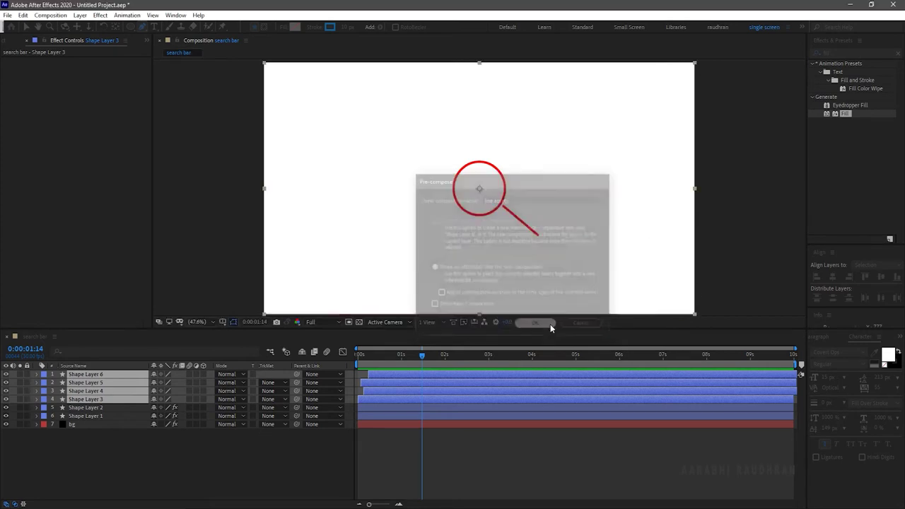
Duplicate the line assets layer and set the copy's Position to about 1490, 648.
{"action": "key", "text": "ctrl+d"}
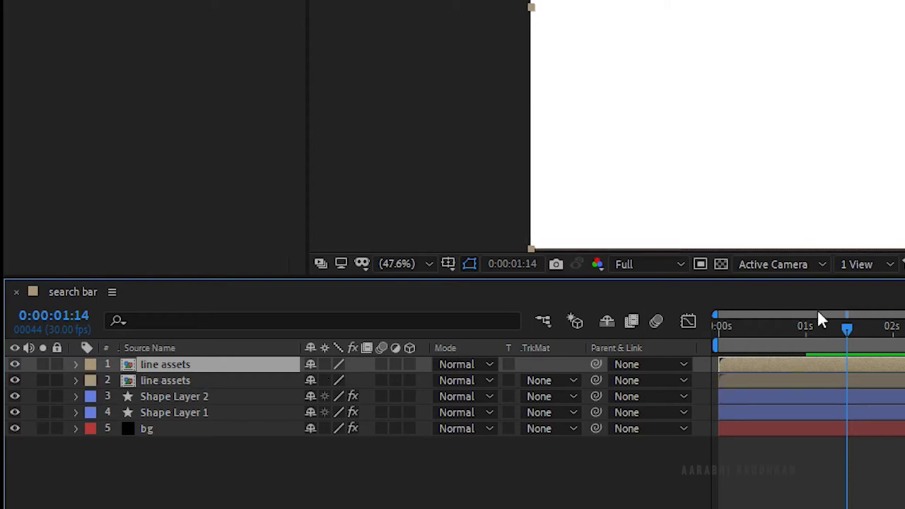
{"action": "key", "text": "p"}
{"action": "left_click_drag", "start_coordinate": [322, 380], "coordinate": [904, 318]}
{"action": "left_click_drag", "start_coordinate": [846, 327], "coordinate": [767, 342]}
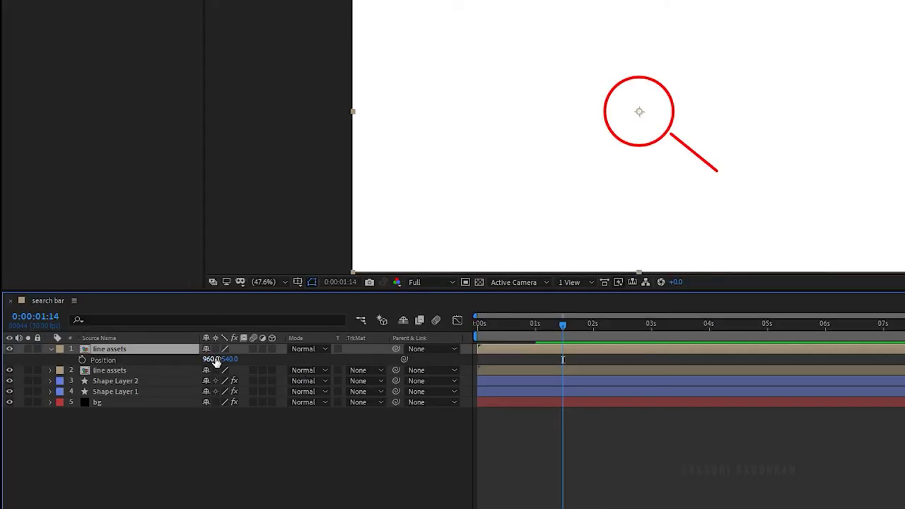
{"action": "left_click_drag", "start_coordinate": [237, 359], "coordinate": [311, 354]}
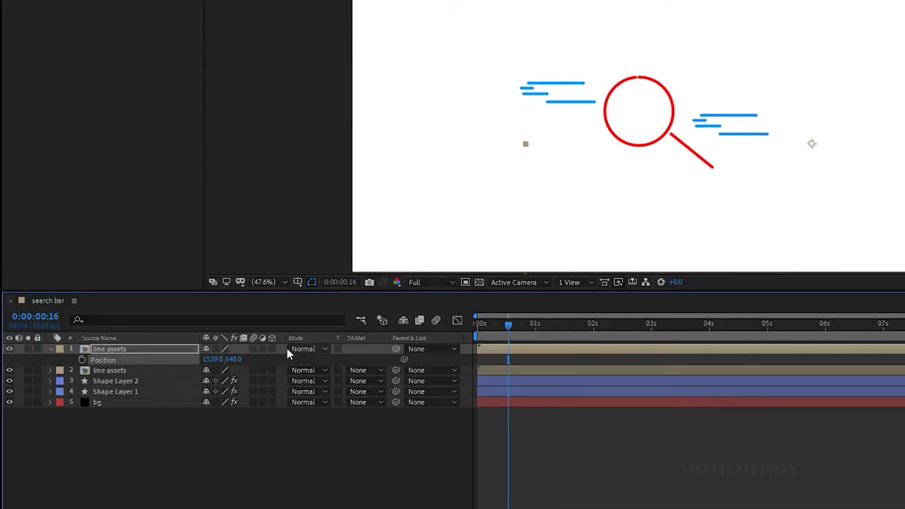
Rotate the upper line assets copy by half a turn so its lines point the opposite way.
{"action": "key", "text": "r"}
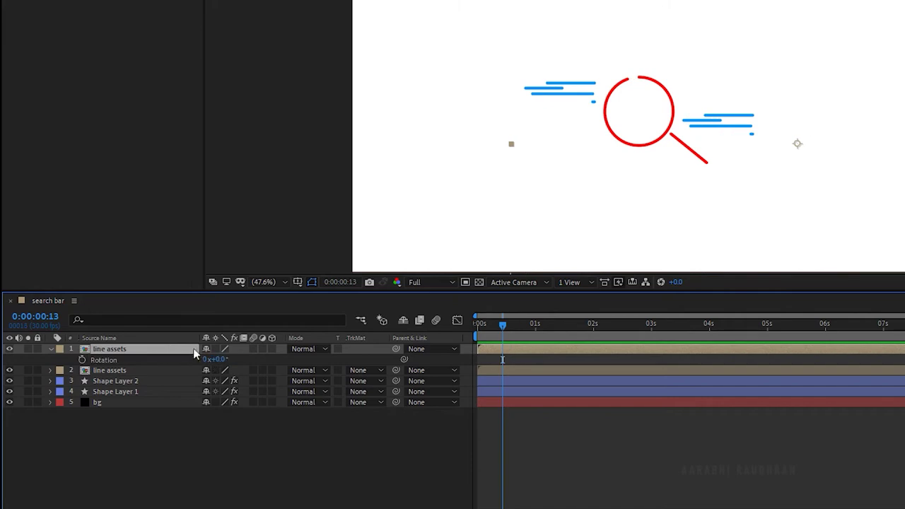
{"action": "left_click", "coordinate": [219, 359]}
{"action": "type", "text": "148.0"}
{"action": "key", "text": "Return"}
Reposition the rotated line assets copy beside the right of the magnifying glass and preview the animation.
{"action": "key", "text": "p"}
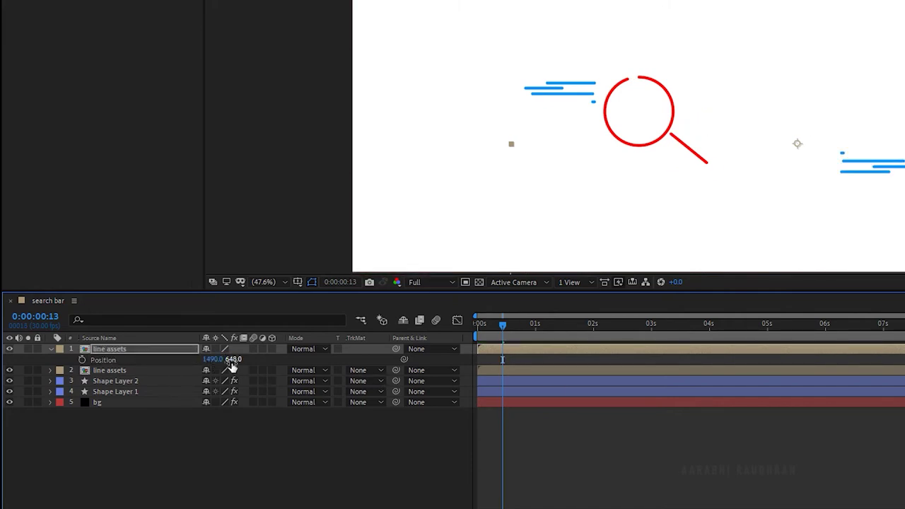
{"action": "left_click_drag", "start_coordinate": [215, 361], "coordinate": [4, 363]}
{"action": "key", "text": "F2"}
{"action": "left_click_drag", "start_coordinate": [216, 360], "coordinate": [185, 362]}
{"action": "left_click_drag", "start_coordinate": [503, 325], "coordinate": [391, 338]}
{"action": "key", "text": "space"}
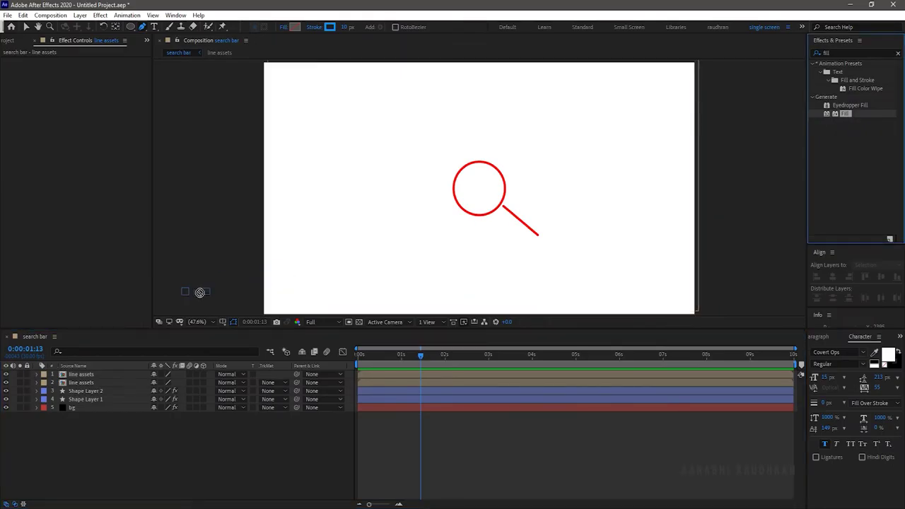
Apply a red Fill effect to both line assets layers and preview the animation from the beginning.
{"action": "left_click", "coordinate": [133, 369]}
{"action": "double_click", "coordinate": [858, 117]}
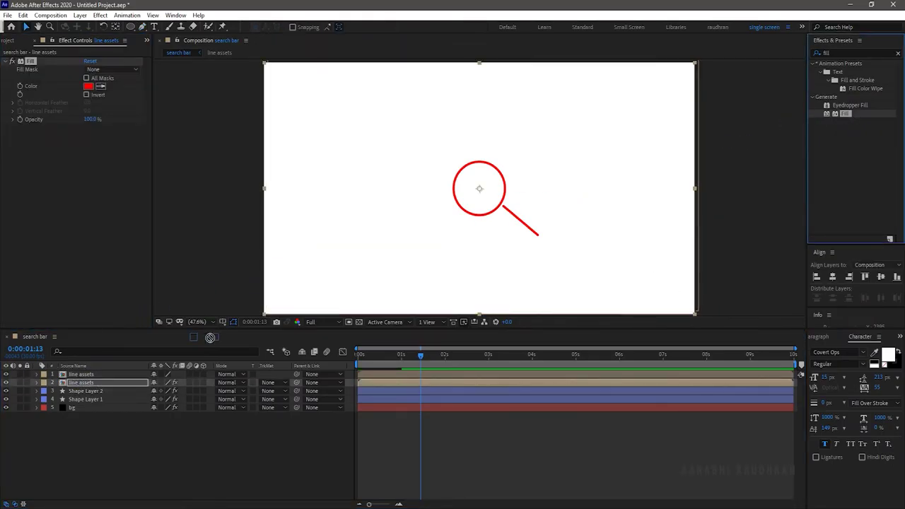
{"action": "left_click", "coordinate": [107, 375]}
{"action": "left_click_drag", "start_coordinate": [422, 358], "coordinate": [350, 365]}
{"action": "key", "text": "space"}
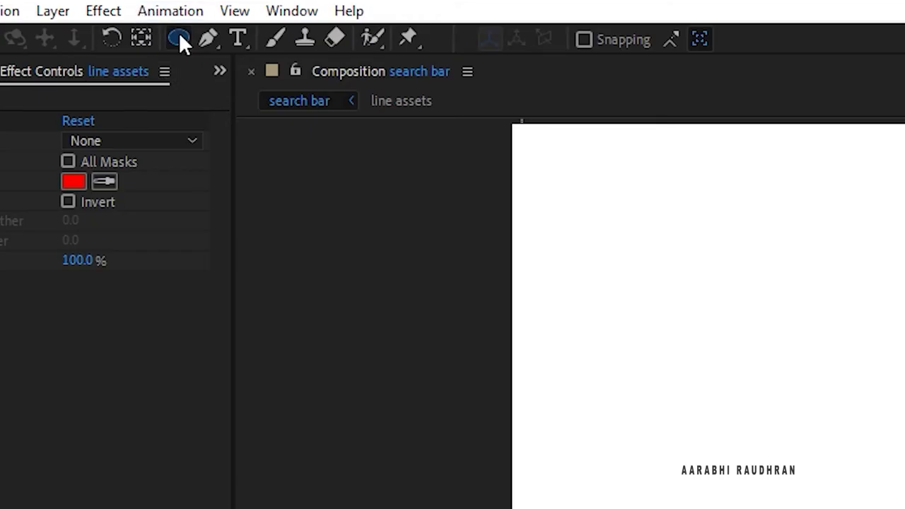
Draw a wide rectangle over the magnifying glass's circle with a solid black fill and no stroke, as a new shape layer.
{"action": "left_click_drag", "start_coordinate": [179, 32], "coordinate": [225, 41]}
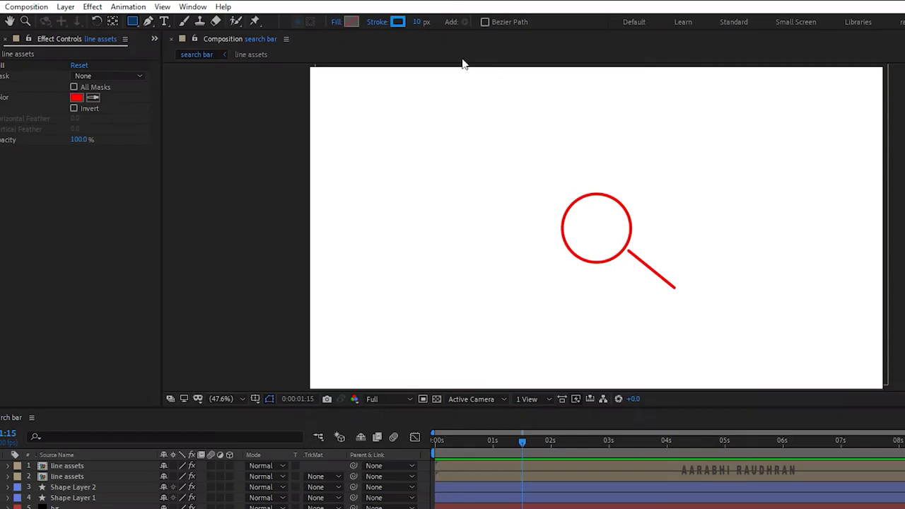
{"action": "left_click", "coordinate": [336, 22]}
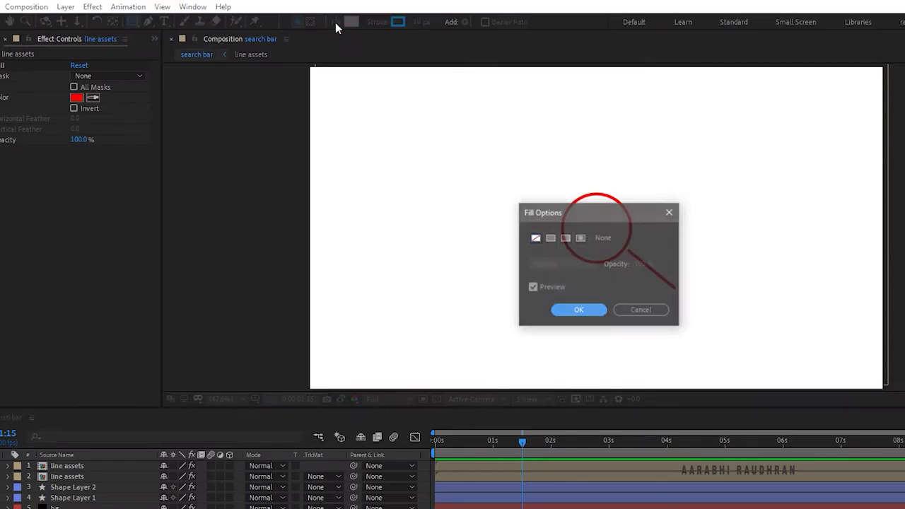
{"action": "left_click", "coordinate": [550, 238]}
{"action": "left_click", "coordinate": [577, 310]}
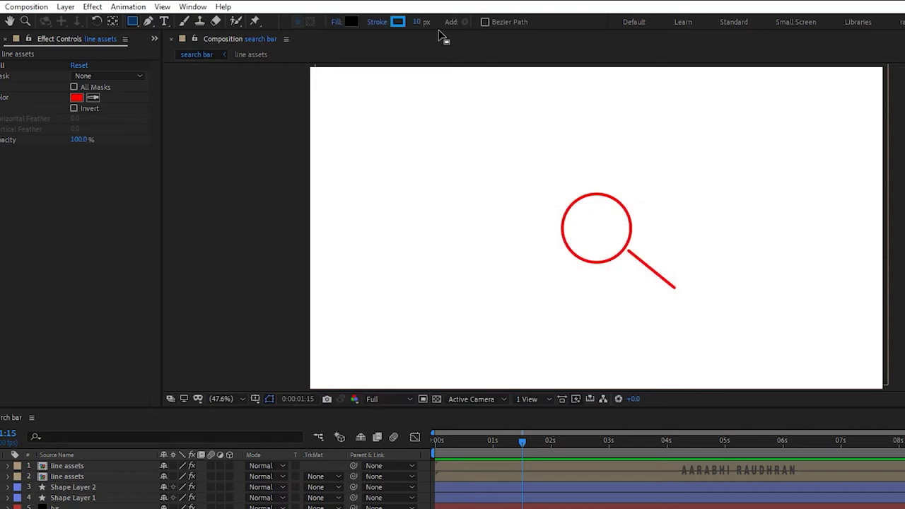
{"action": "left_click", "coordinate": [377, 24]}
{"action": "left_click", "coordinate": [535, 238]}
{"action": "left_click", "coordinate": [577, 311]}
{"action": "left_click_drag", "start_coordinate": [467, 192], "coordinate": [789, 267]}
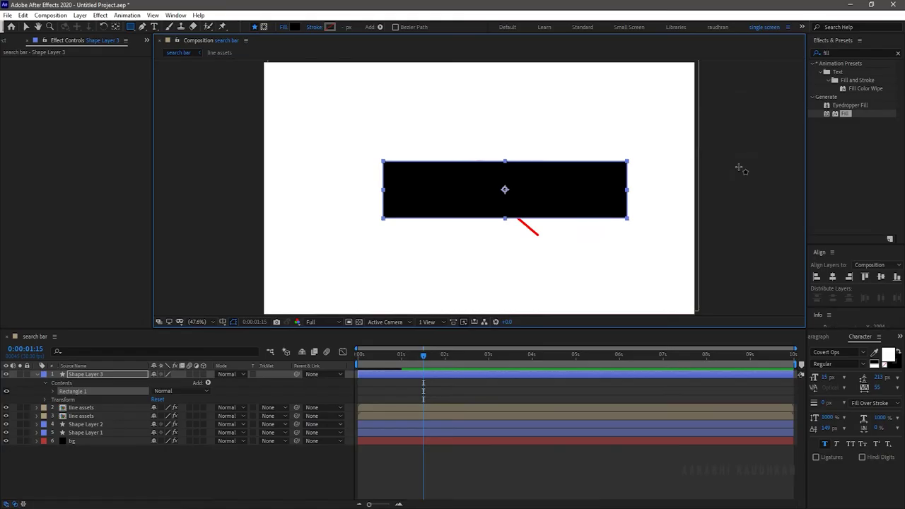
Apply a Fill effect with colour E8E8E8 to the rectangle layer and centre it horizontally and vertically in the composition.
{"action": "left_click_drag", "start_coordinate": [849, 114], "coordinate": [99, 371]}
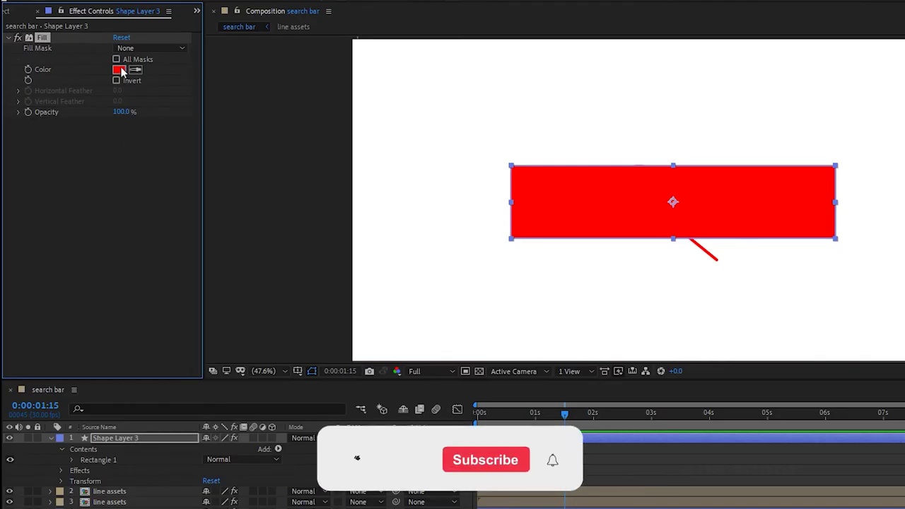
{"action": "left_click", "coordinate": [88, 85]}
{"action": "type", "text": "FFFFFF"}
{"action": "key", "text": "Tab"}
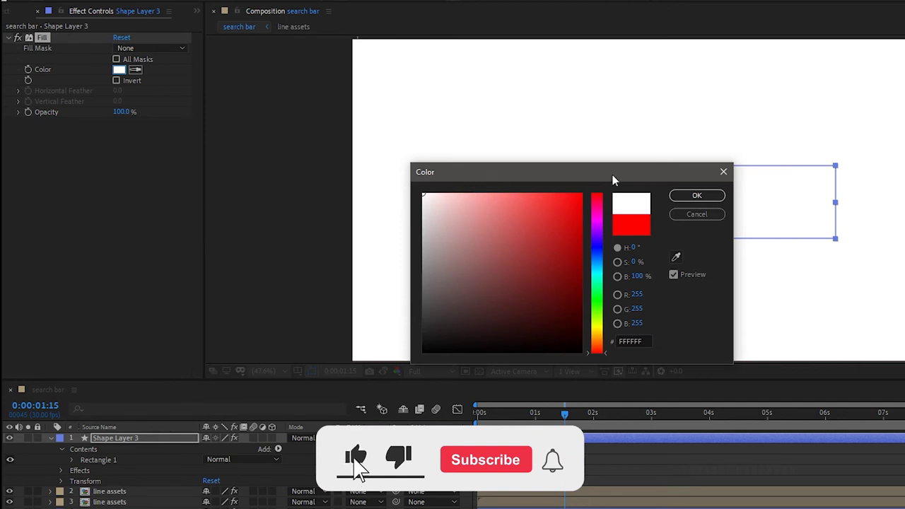
{"action": "left_click_drag", "start_coordinate": [420, 208], "coordinate": [406, 207]}
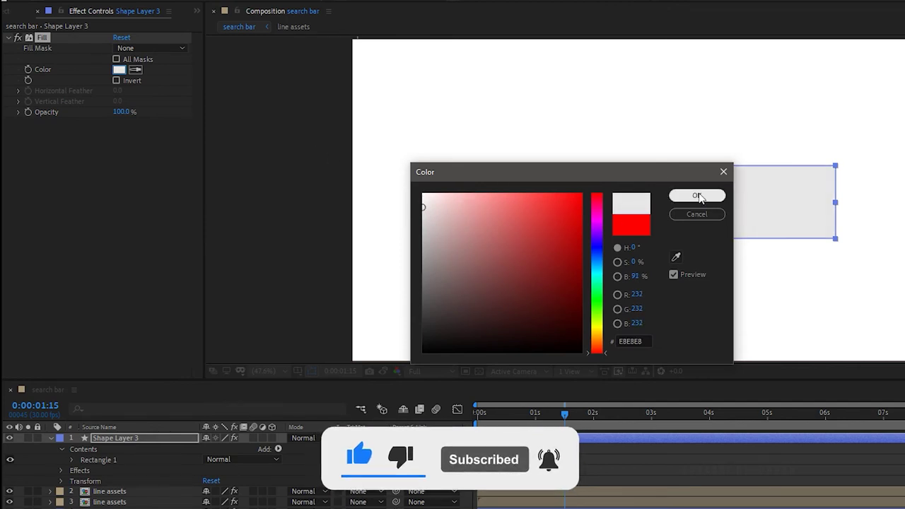
{"action": "left_click", "coordinate": [696, 196]}
{"action": "left_click", "coordinate": [733, 299]}
{"action": "left_click", "coordinate": [845, 302]}
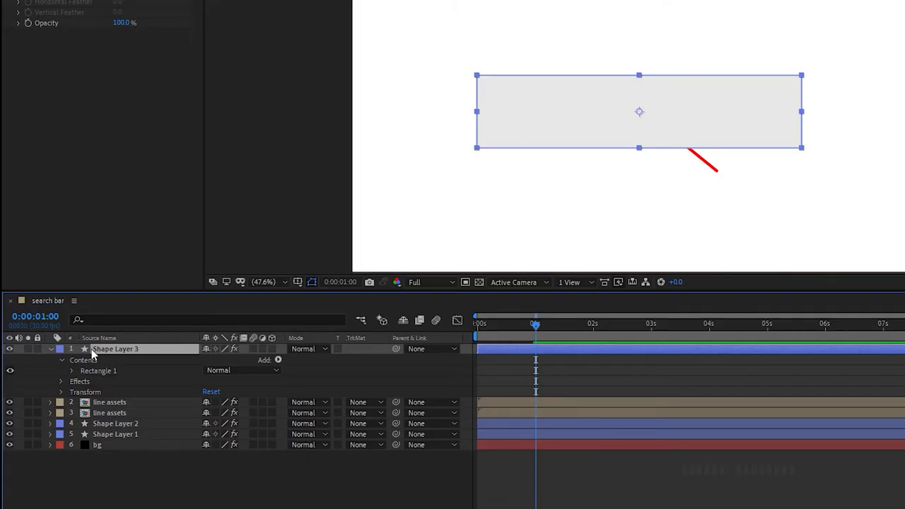
Keyframe the rectangle layer's opacity at 0% on 0:00:01:00 and at 100% on 0:00:01:15.
{"action": "key", "text": "t"}
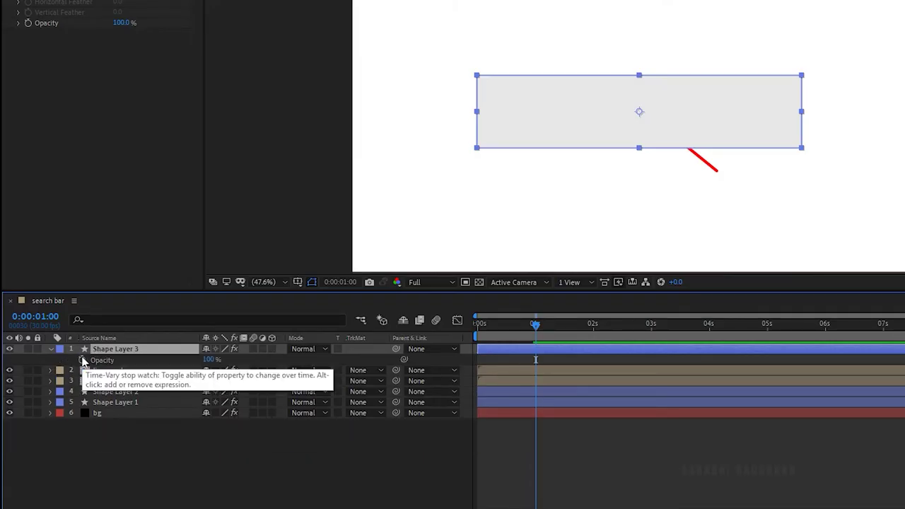
{"action": "left_click_drag", "start_coordinate": [207, 360], "coordinate": [128, 360]}
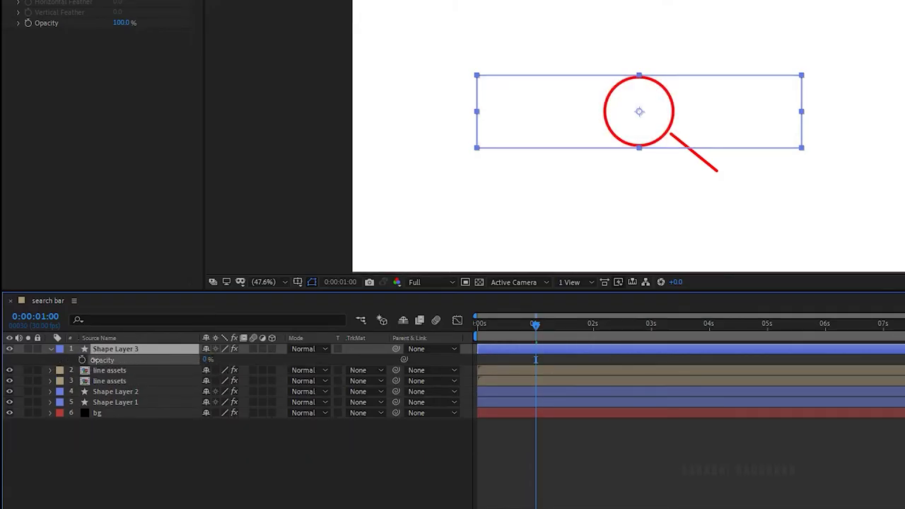
{"action": "left_click", "coordinate": [82, 360]}
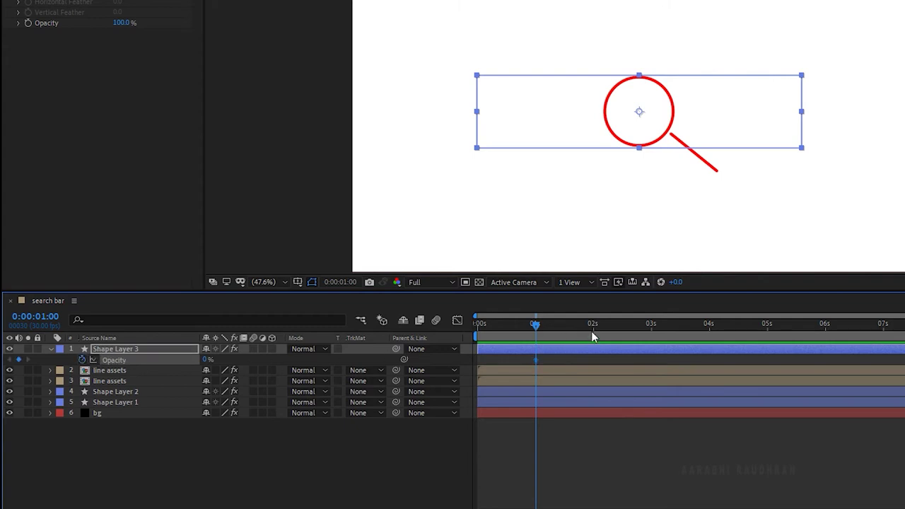
{"action": "left_click", "coordinate": [563, 325]}
{"action": "left_click_drag", "start_coordinate": [563, 325], "coordinate": [565, 324]}
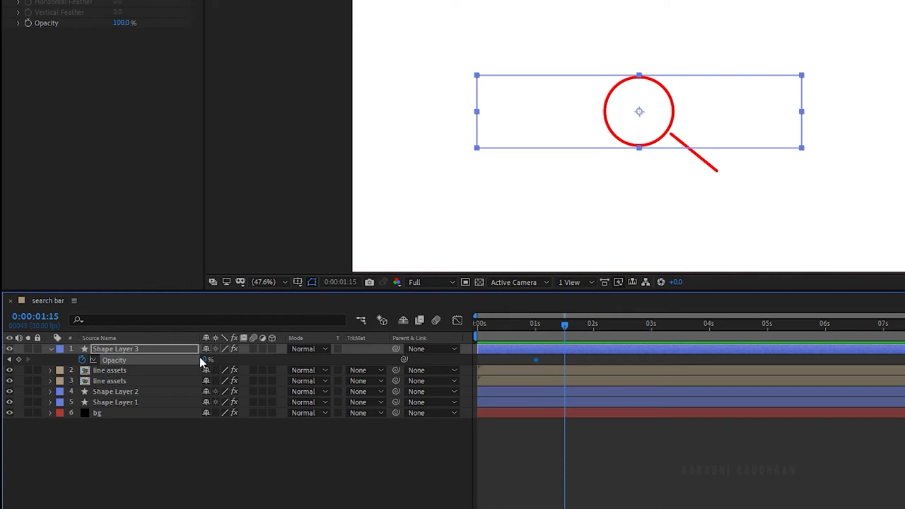
{"action": "left_click_drag", "start_coordinate": [204, 359], "coordinate": [349, 369]}
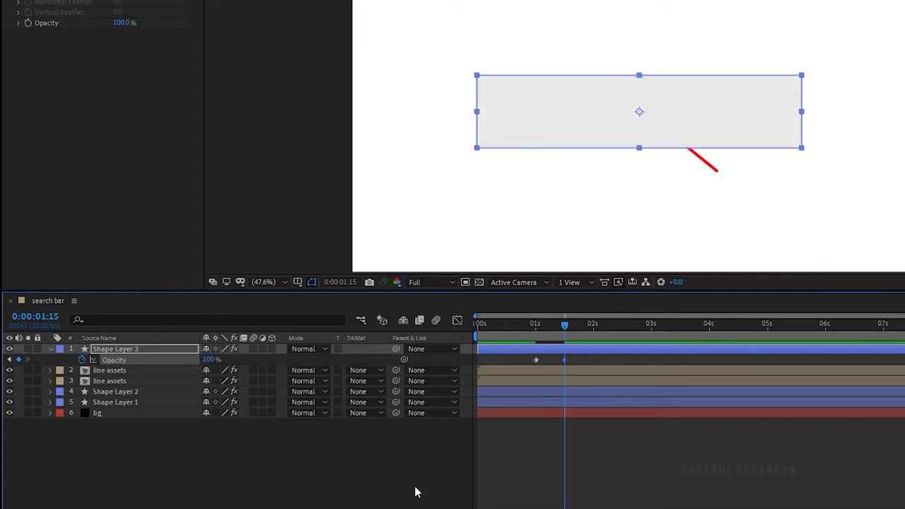
{"action": "left_click_drag", "start_coordinate": [583, 356], "coordinate": [531, 363]}
{"action": "left_click", "coordinate": [572, 455]}
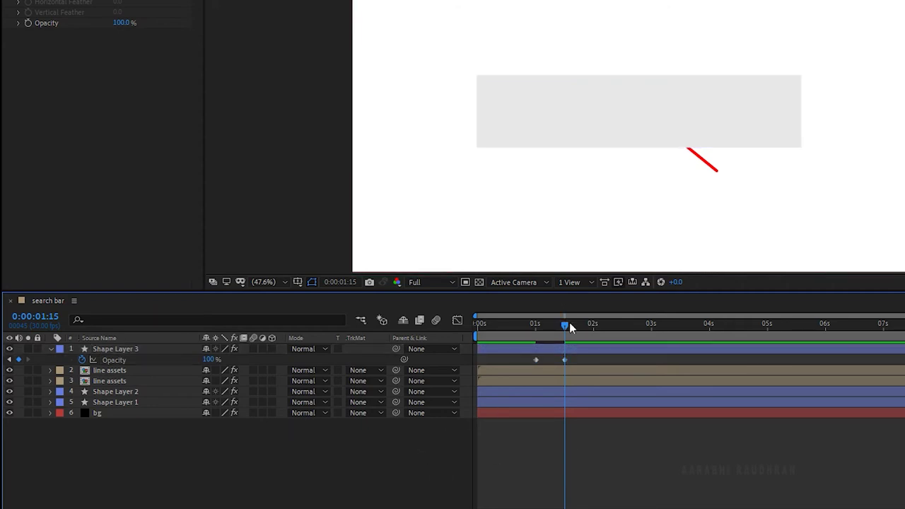
Pre-compose the magnifying glass's two shape layers into a new composition named "search tool".
{"action": "left_click_drag", "start_coordinate": [569, 326], "coordinate": [581, 326]}
{"action": "left_click", "coordinate": [118, 401]}
{"action": "left_click", "coordinate": [115, 391], "text": "shift"}
{"action": "right_click", "coordinate": [120, 393]}
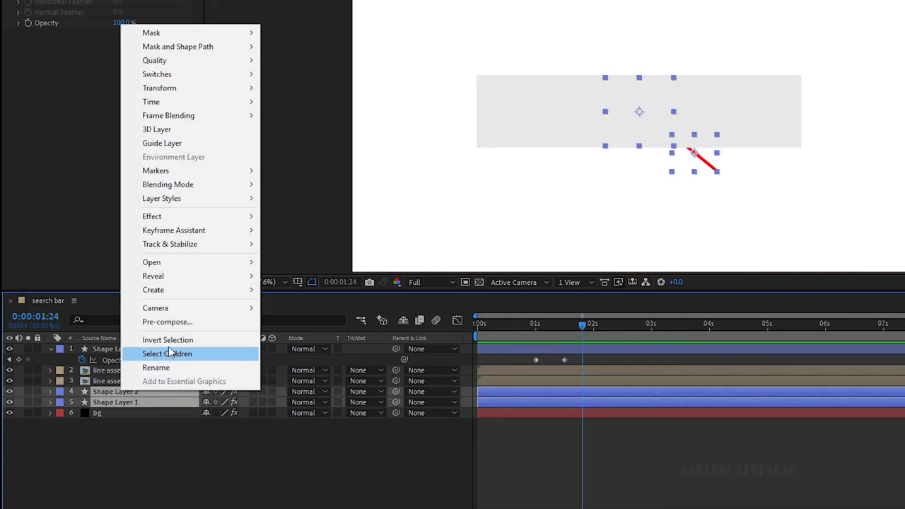
{"action": "left_click", "coordinate": [215, 322]}
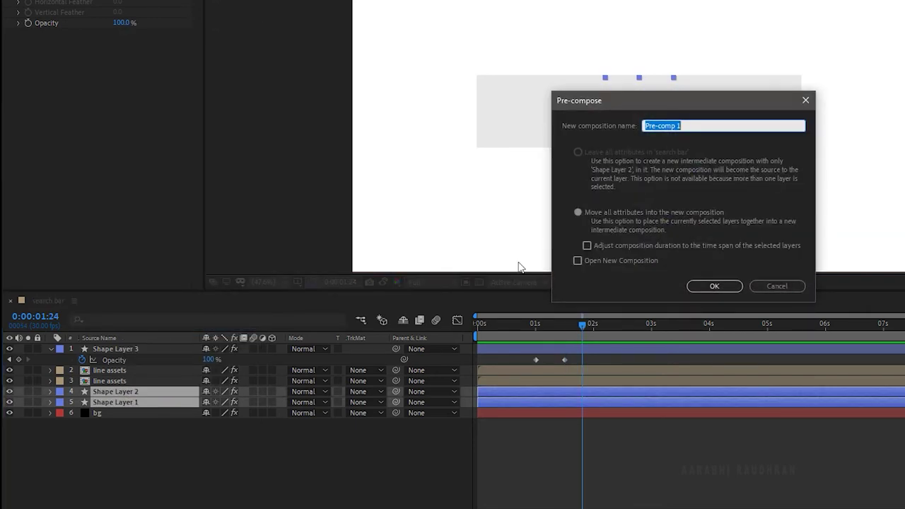
{"action": "type", "text": "s"}
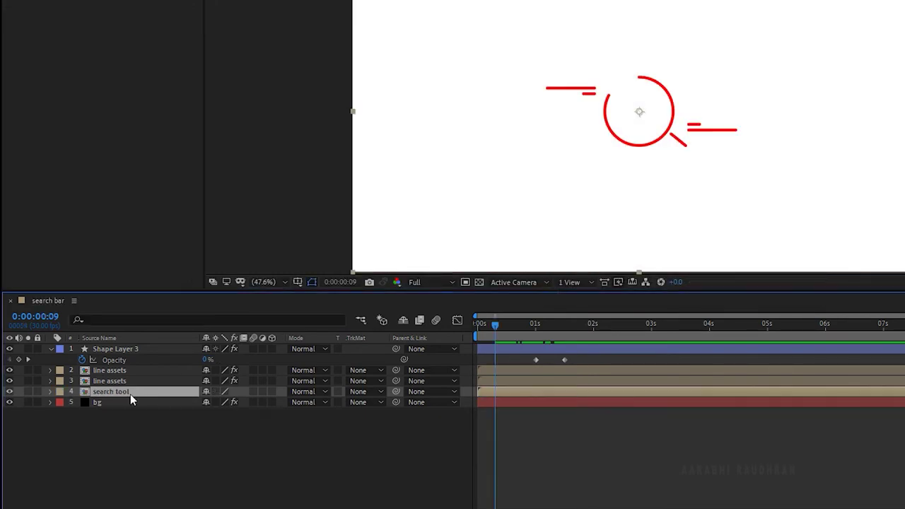
Keyframe the search tool's position at 0:00:00:09, then slide it left to 408, 540 at 0:00:00:17.
{"action": "key", "text": "p"}
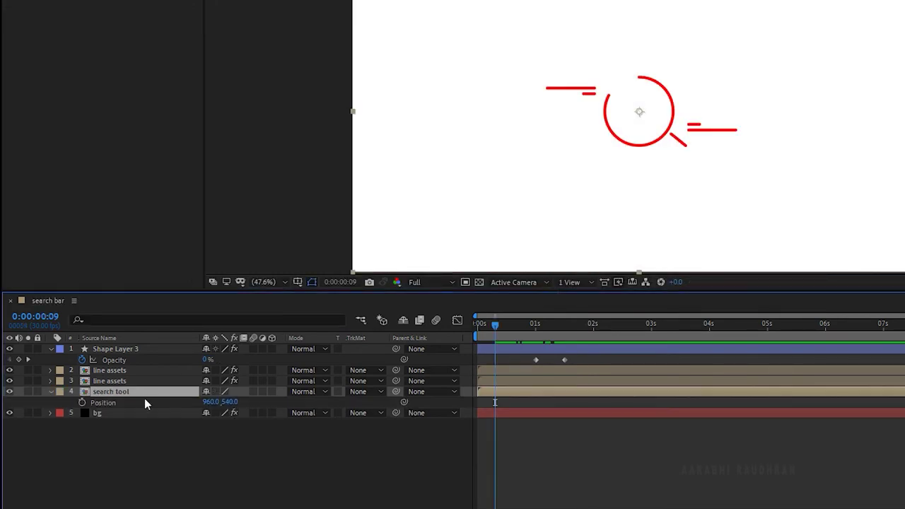
{"action": "left_click", "coordinate": [82, 403]}
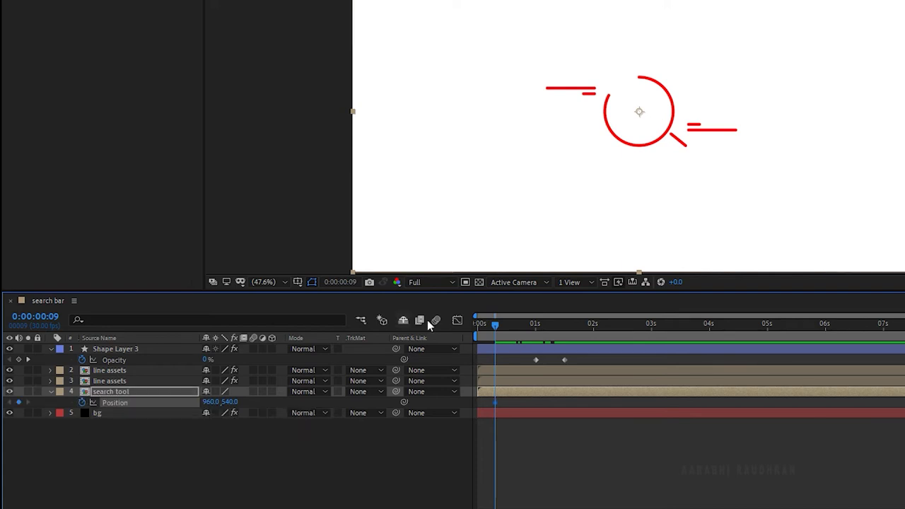
{"action": "left_click", "coordinate": [504, 325]}
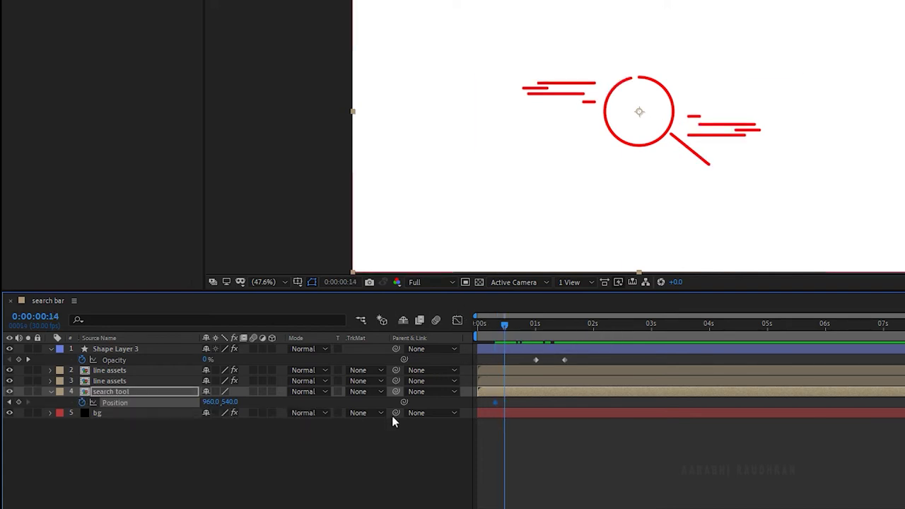
{"action": "left_click_drag", "start_coordinate": [505, 328], "coordinate": [510, 325]}
{"action": "left_click_drag", "start_coordinate": [212, 402], "coordinate": [97, 402]}
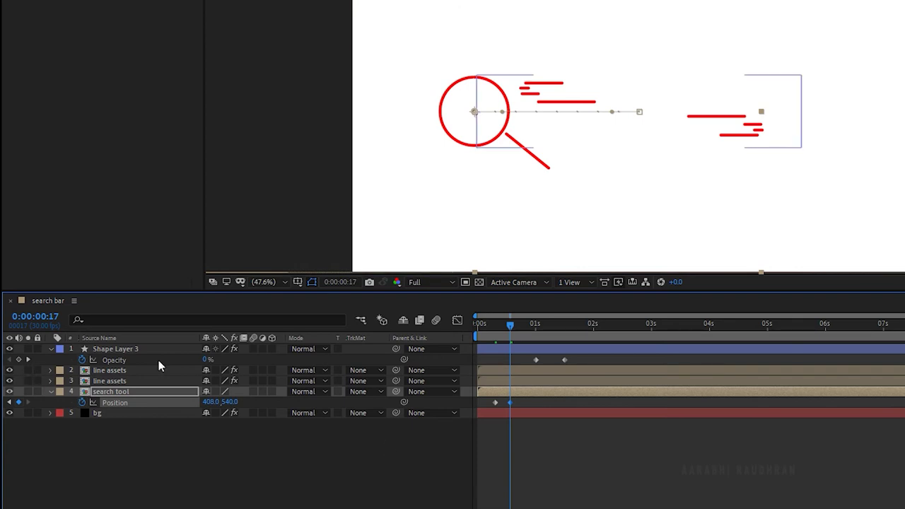
Shift the bar's opacity keyframes to start at 0:00:00:17 and set the search tool's end position to 236, 540.
{"action": "left_click", "coordinate": [535, 360]}
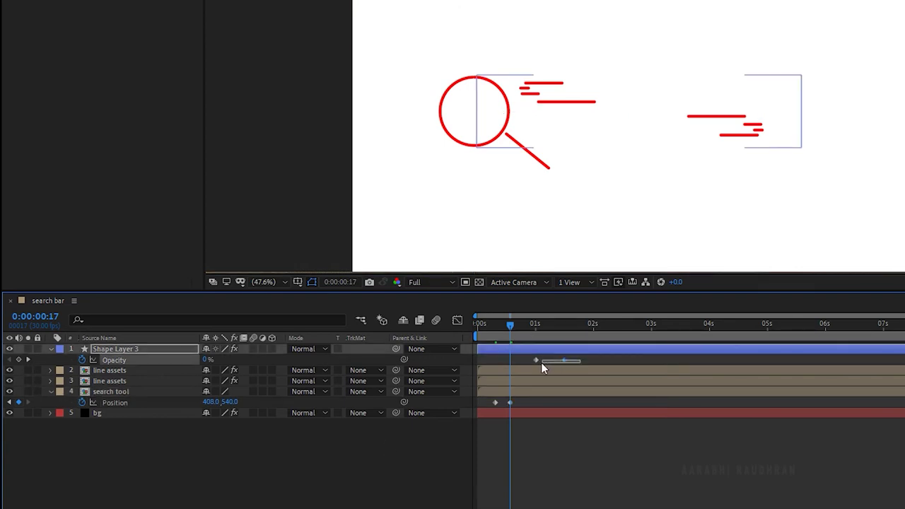
{"action": "left_click_drag", "start_coordinate": [534, 361], "coordinate": [510, 360]}
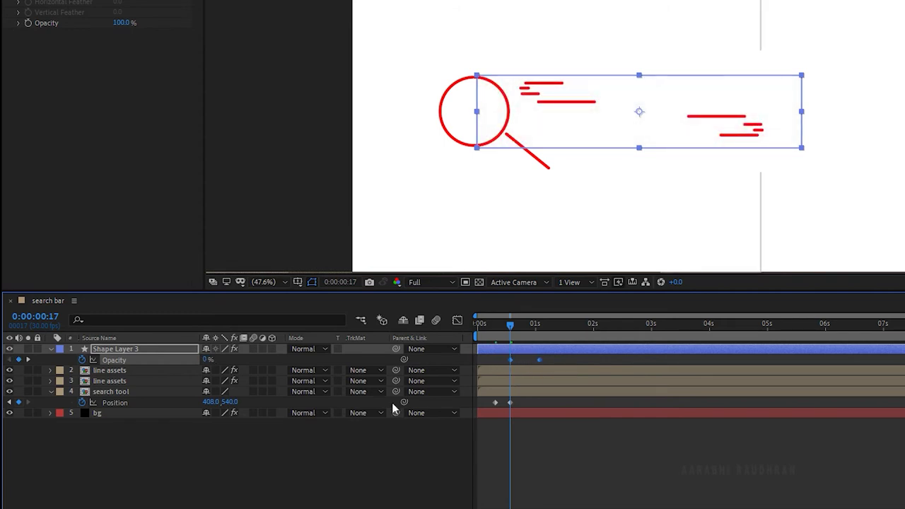
{"action": "mouse_move", "coordinate": [212, 401]}
{"action": "left_mouse_down"}
{"action": "mouse_move", "coordinate": [180, 401]}
{"action": "mouse_move", "coordinate": [176, 410]}
{"action": "mouse_move", "coordinate": [192, 410]}
{"action": "left_mouse_up"}
Reduce the grey rectangle's height to 69% and centre it in the composition.
{"action": "left_click", "coordinate": [175, 351]}
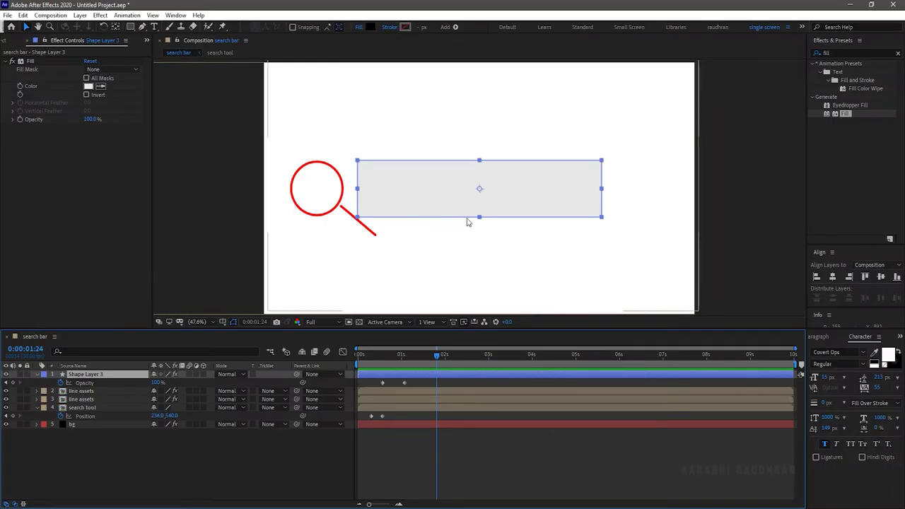
{"action": "left_click_drag", "start_coordinate": [479, 220], "coordinate": [481, 211]}
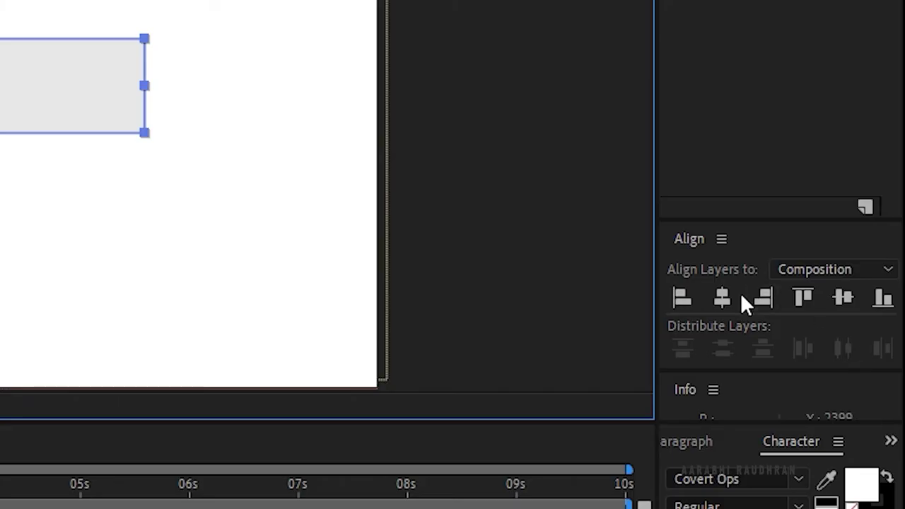
{"action": "left_click", "coordinate": [832, 276]}
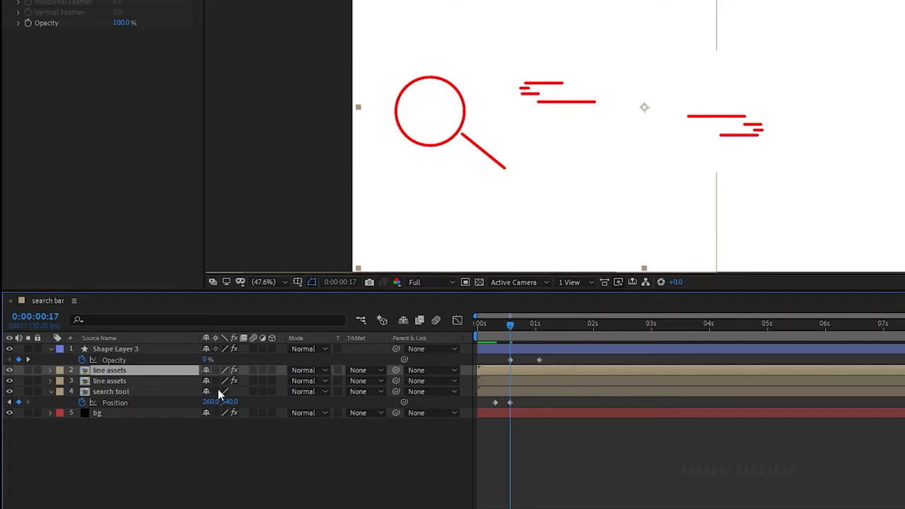
Add starting position keyframes to both line assets layers at 0:00:00:09, matching the search tool's first keyframe.
{"action": "key", "text": "p"}
{"action": "left_click", "coordinate": [118, 392]}
{"action": "key", "text": "p"}
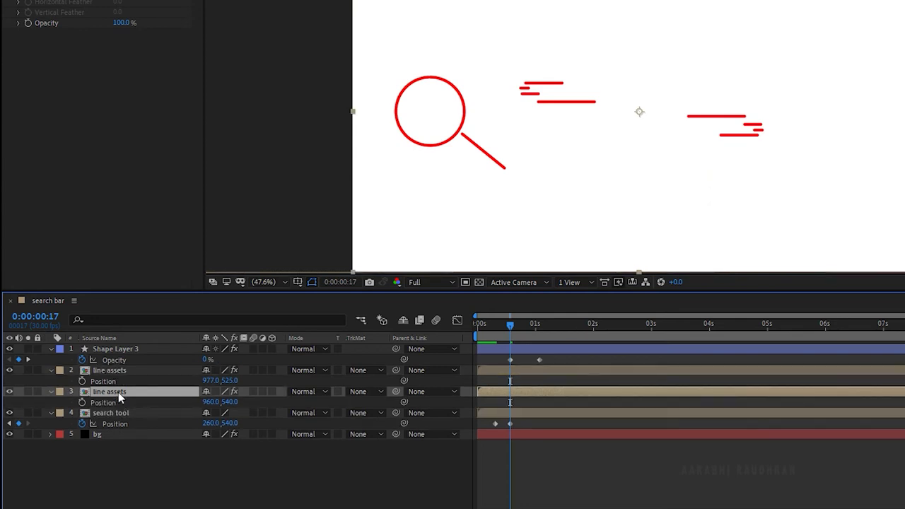
{"action": "key", "text": "j"}
{"action": "left_click", "coordinate": [79, 403]}
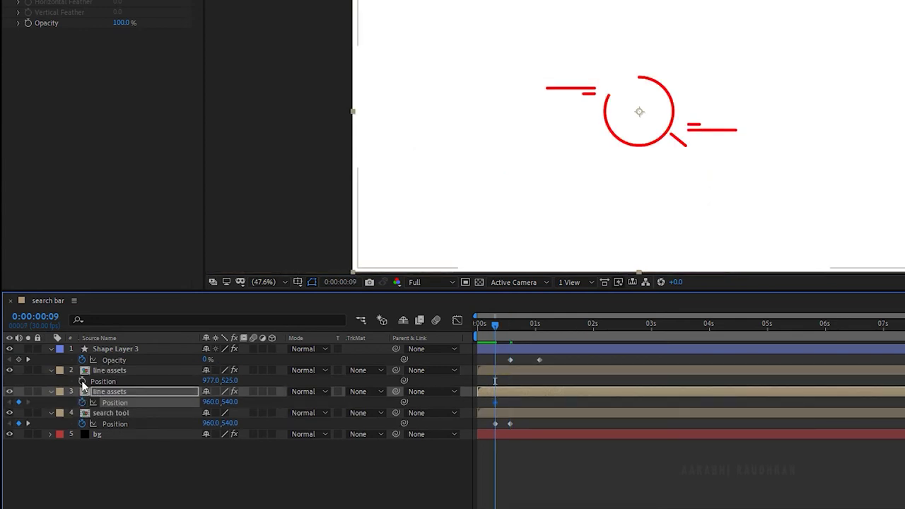
{"action": "left_click", "coordinate": [82, 381]}
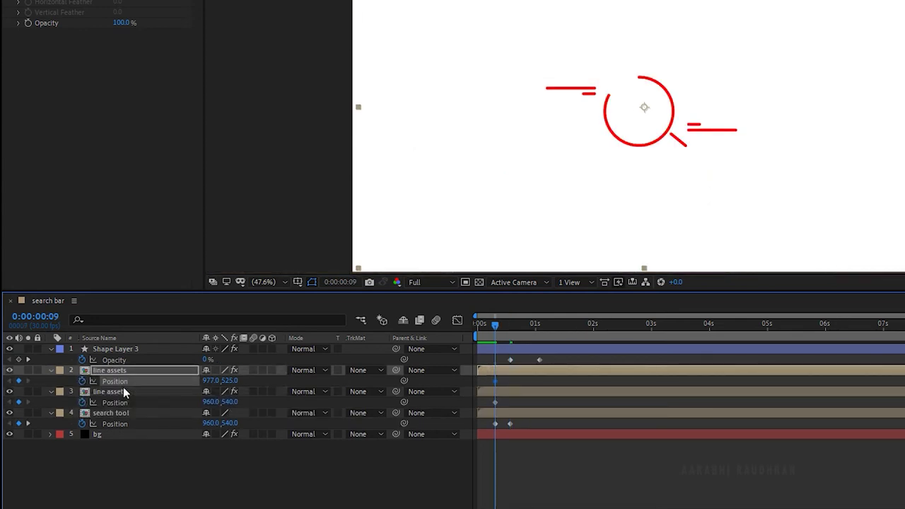
At 0:00:00:17, set the line assets positions to 1361, 525 for the upper layer and 273, 540 for the lower, and preview the animation.
{"action": "left_click", "coordinate": [28, 424]}
{"action": "left_click_drag", "start_coordinate": [212, 380], "coordinate": [459, 382]}
{"action": "left_click_drag", "start_coordinate": [218, 402], "coordinate": [119, 439]}
{"action": "key", "text": "space"}
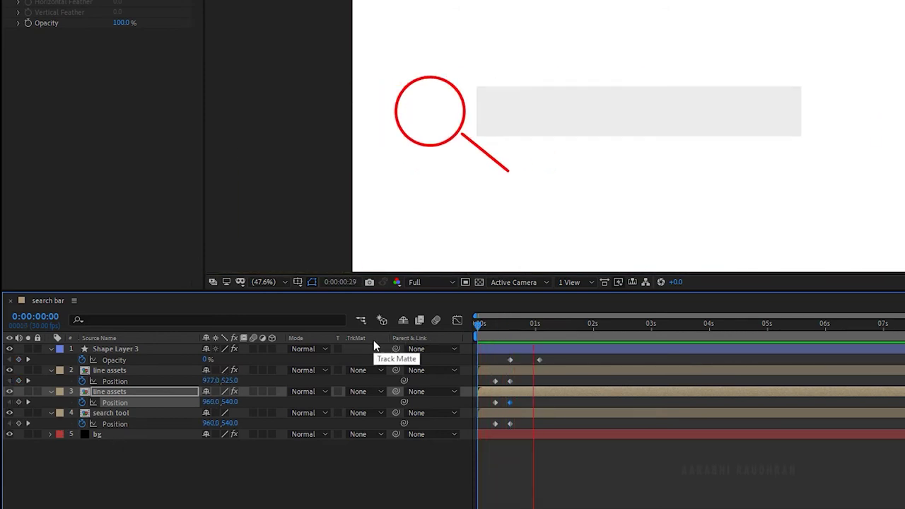
Change the rectangle layer's Fill effect colour to the pale pink FFEBEB.
{"action": "left_click", "coordinate": [114, 350]}
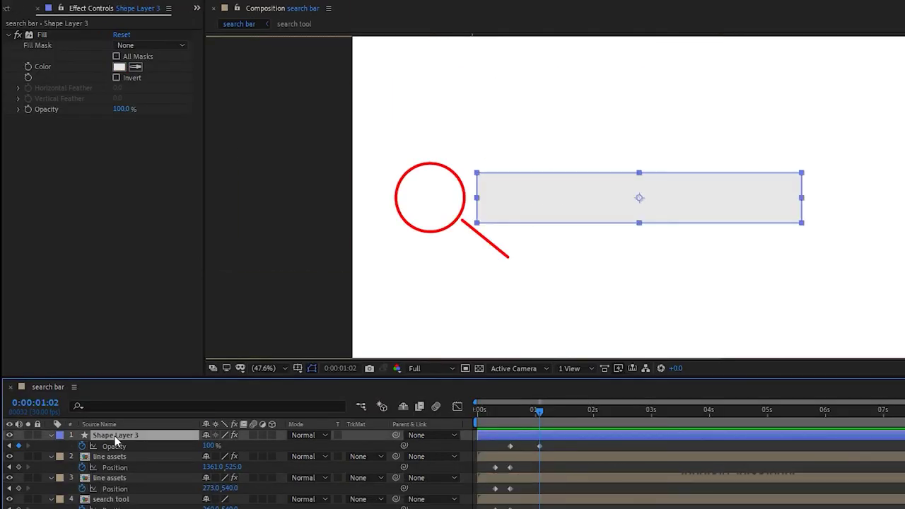
{"action": "left_click", "coordinate": [119, 66]}
{"action": "left_click", "coordinate": [428, 187]}
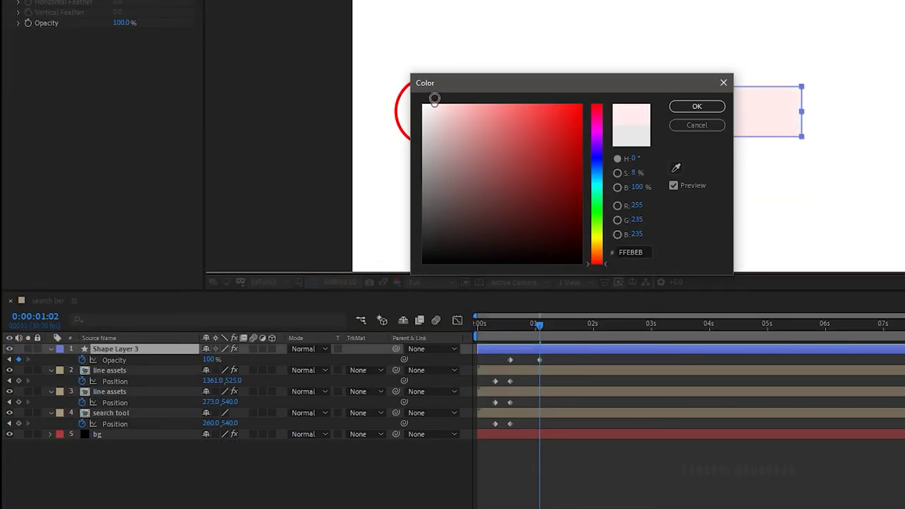
{"action": "left_click", "coordinate": [697, 106]}
Set the rectangle path's roundness to 70 and preview the animation from the beginning.
{"action": "left_click", "coordinate": [52, 349]}
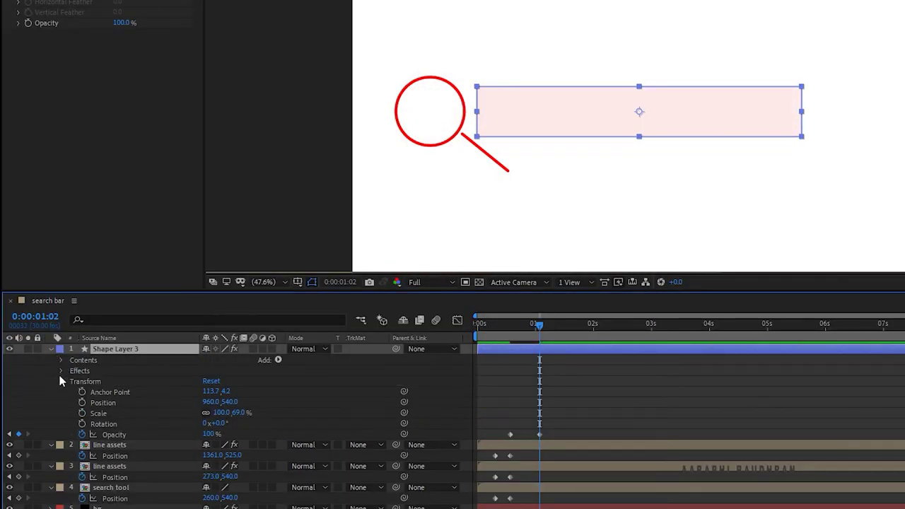
{"action": "left_click", "coordinate": [61, 382]}
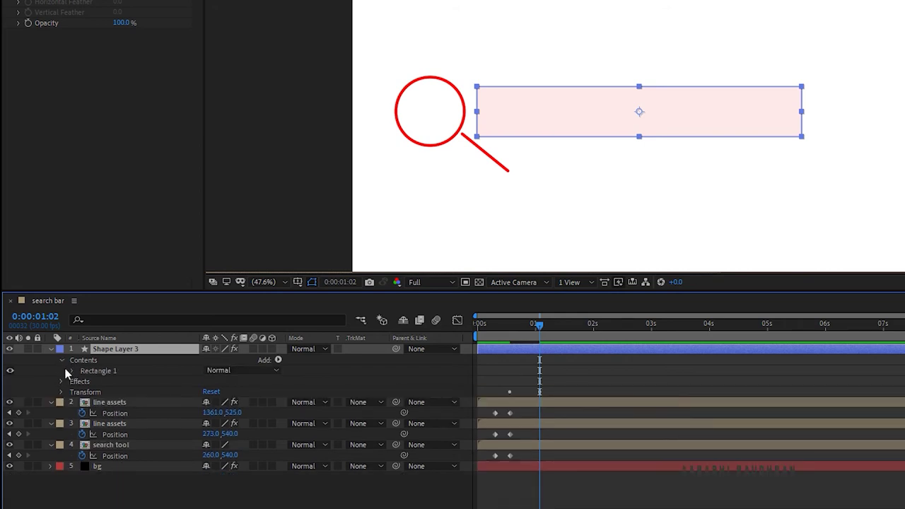
{"action": "left_click", "coordinate": [67, 369]}
{"action": "left_click", "coordinate": [73, 370]}
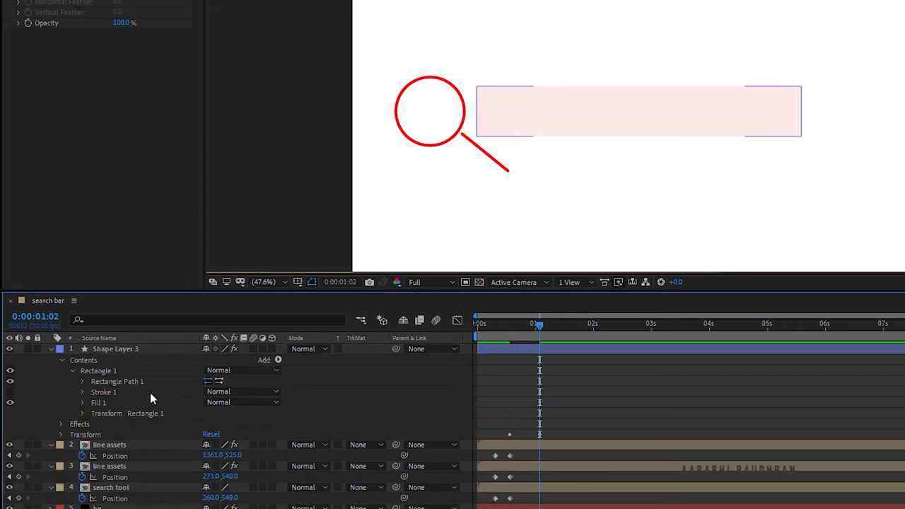
{"action": "left_click", "coordinate": [81, 382]}
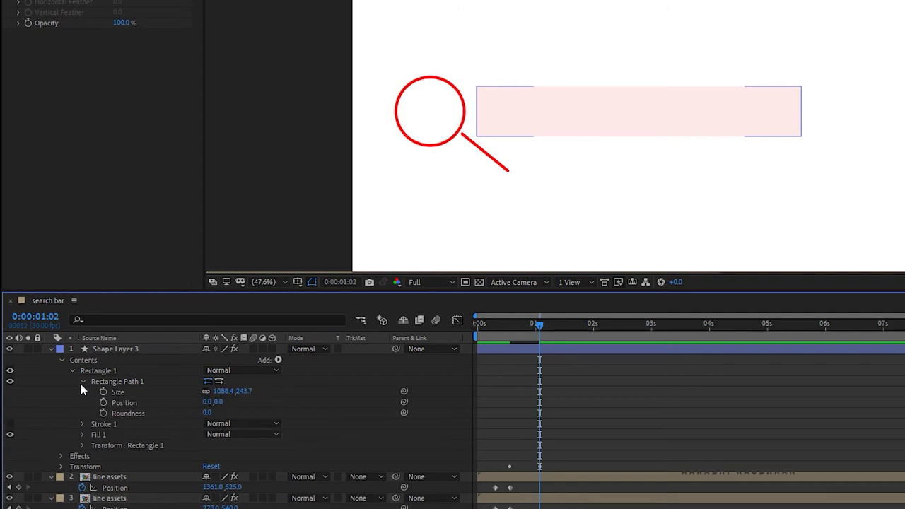
{"action": "left_click_drag", "start_coordinate": [205, 415], "coordinate": [240, 405]}
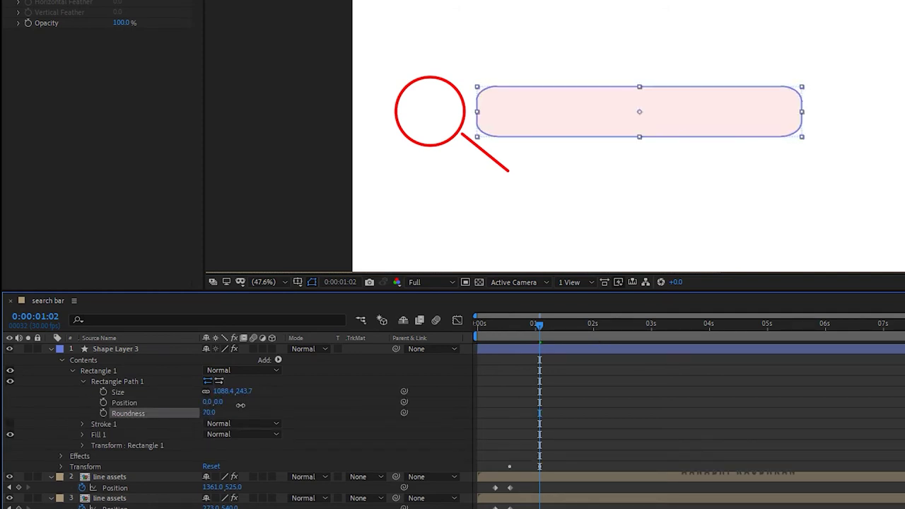
{"action": "left_click_drag", "start_coordinate": [539, 325], "coordinate": [435, 335]}
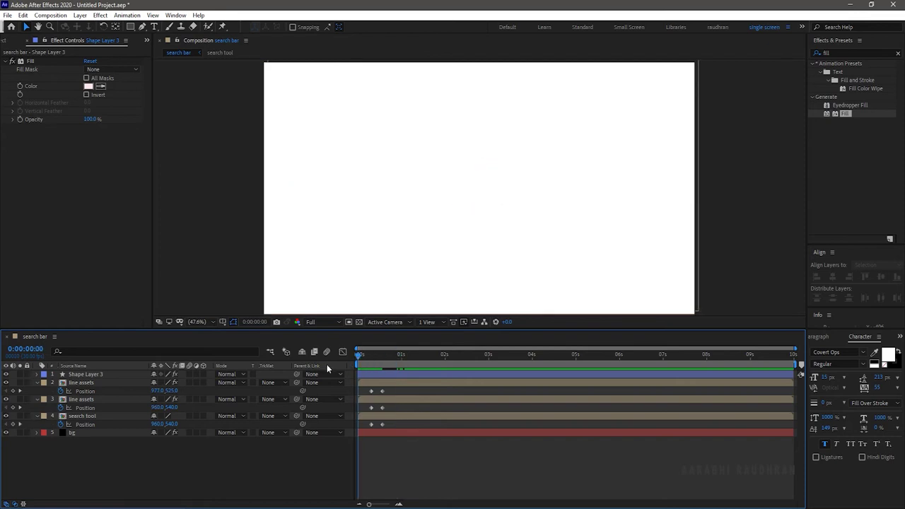
{"action": "key", "text": "space"}
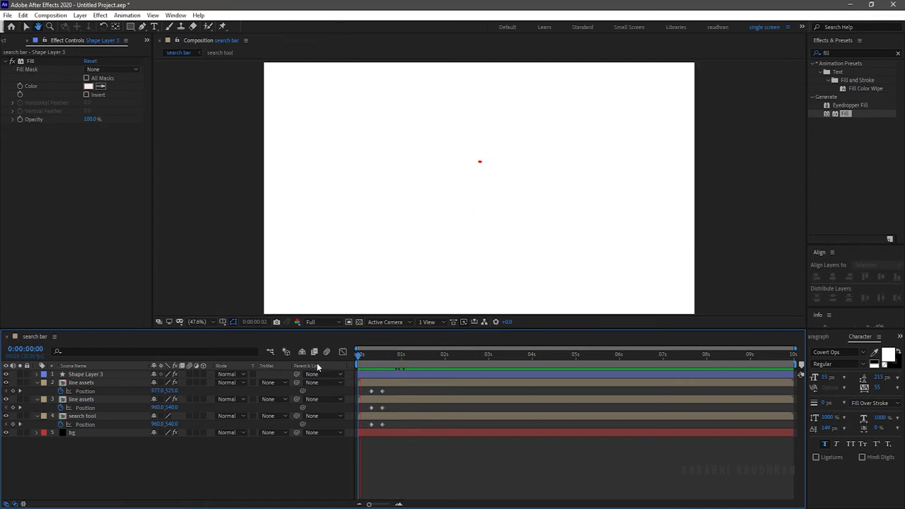
{"action": "key", "text": "space"}
{"action": "key", "text": "space"}
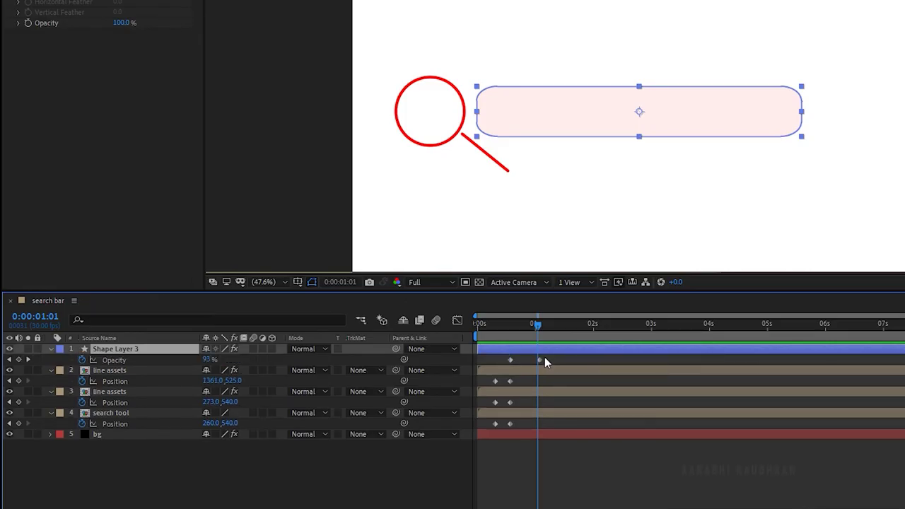
Move the bar's opacity keyframes earlier, to about frames 13 and 20, and preview the animation from the beginning.
{"action": "left_click_drag", "start_coordinate": [540, 360], "coordinate": [502, 361]}
{"action": "left_click", "coordinate": [517, 330]}
{"action": "left_click_drag", "start_coordinate": [514, 320], "coordinate": [449, 332]}
{"action": "key", "text": "space"}
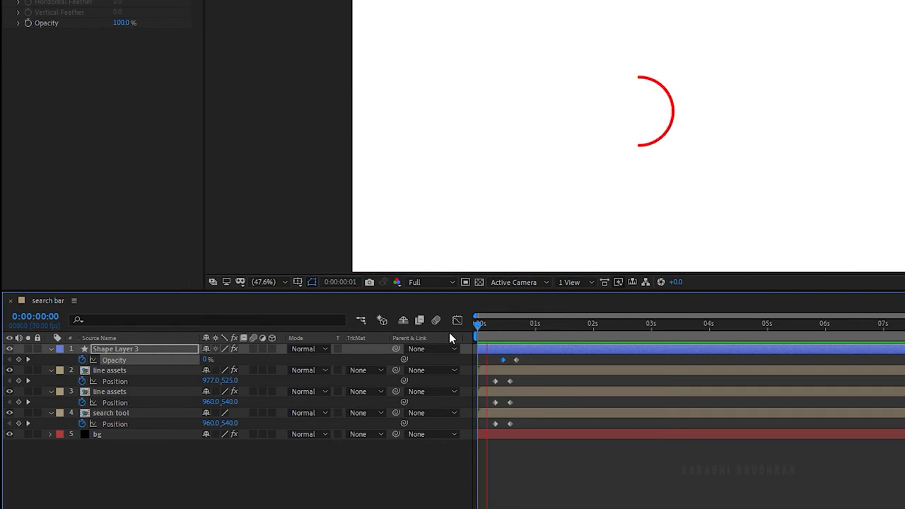
Ease all the opacity and position keyframes with speed curves that peak early and slow gradually, and preview the animation from the beginning.
{"action": "left_click_drag", "start_coordinate": [531, 357], "coordinate": [489, 429]}
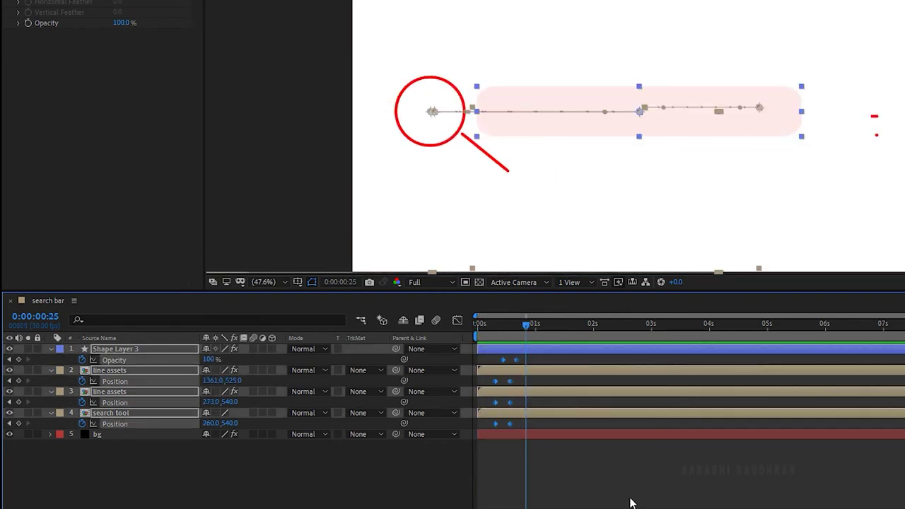
{"action": "left_click", "coordinate": [456, 320]}
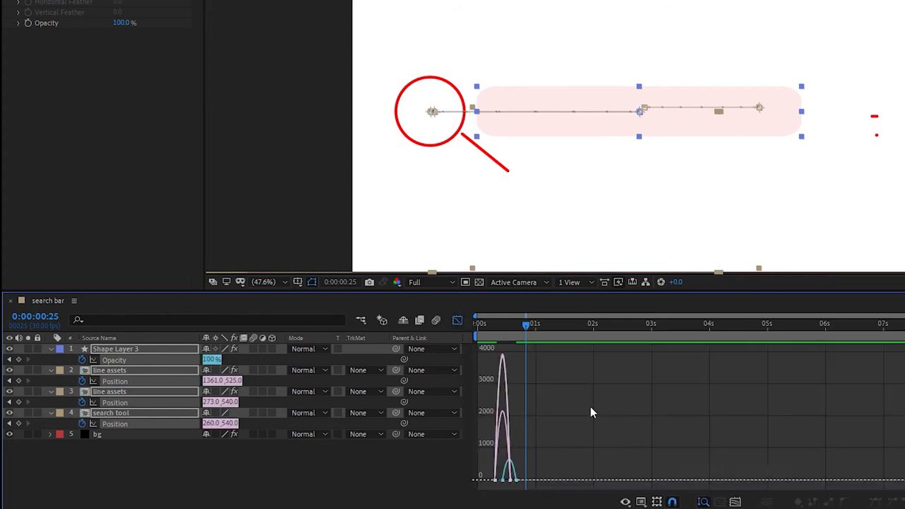
{"action": "left_click_drag", "start_coordinate": [576, 438], "coordinate": [508, 494]}
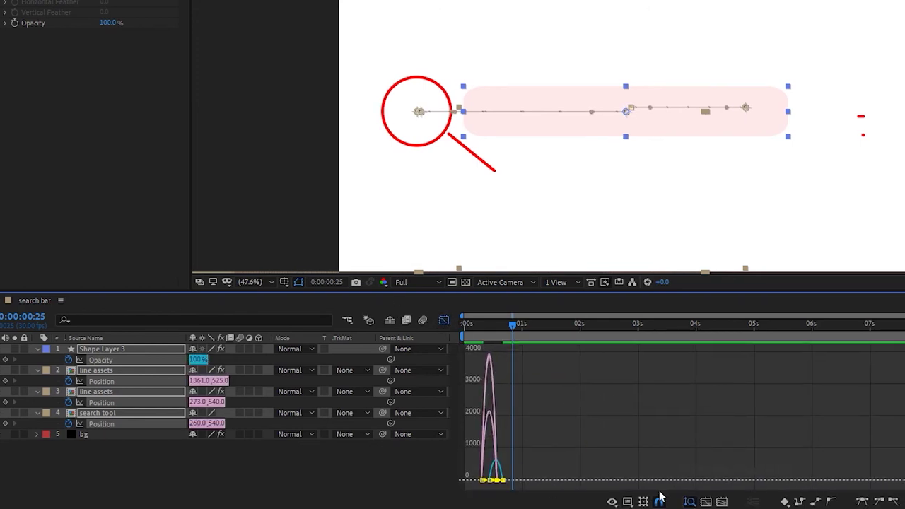
{"action": "left_click", "coordinate": [704, 502]}
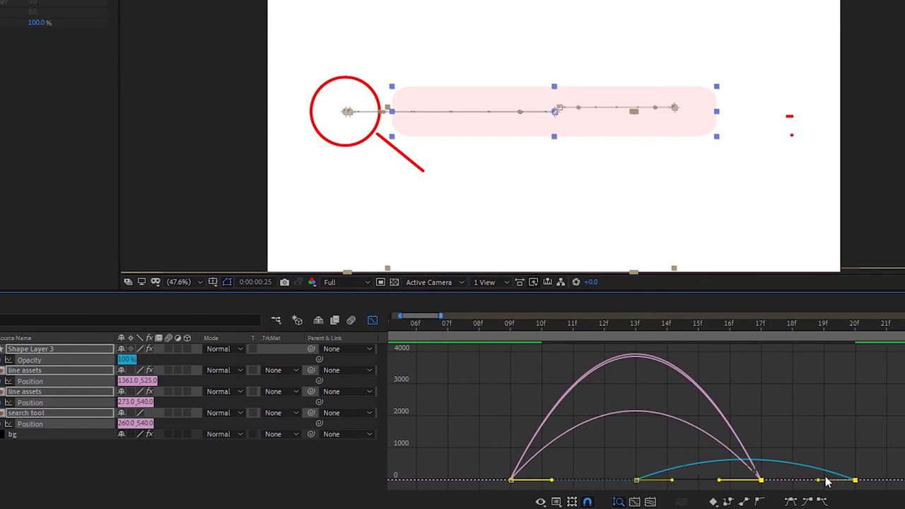
{"action": "left_click_drag", "start_coordinate": [804, 482], "coordinate": [662, 490]}
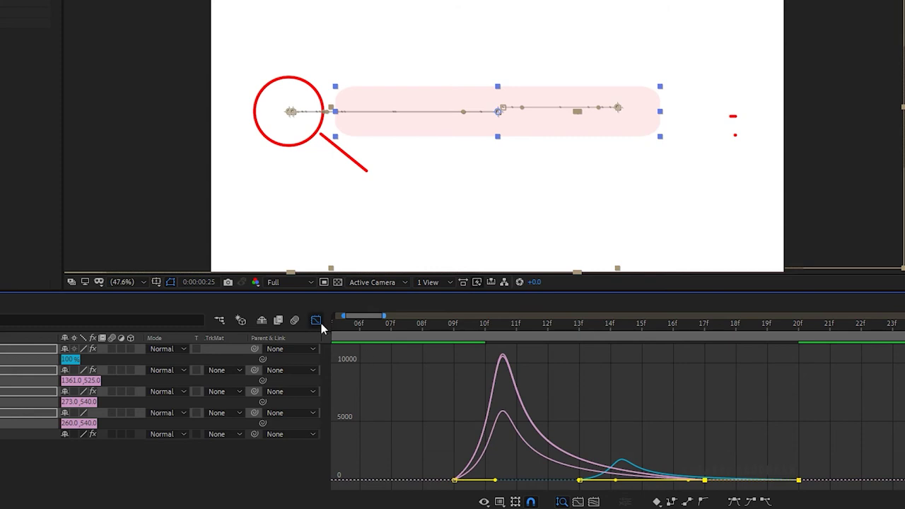
{"action": "left_click", "coordinate": [318, 320]}
{"action": "left_click_drag", "start_coordinate": [386, 326], "coordinate": [264, 329]}
{"action": "key", "text": "space"}
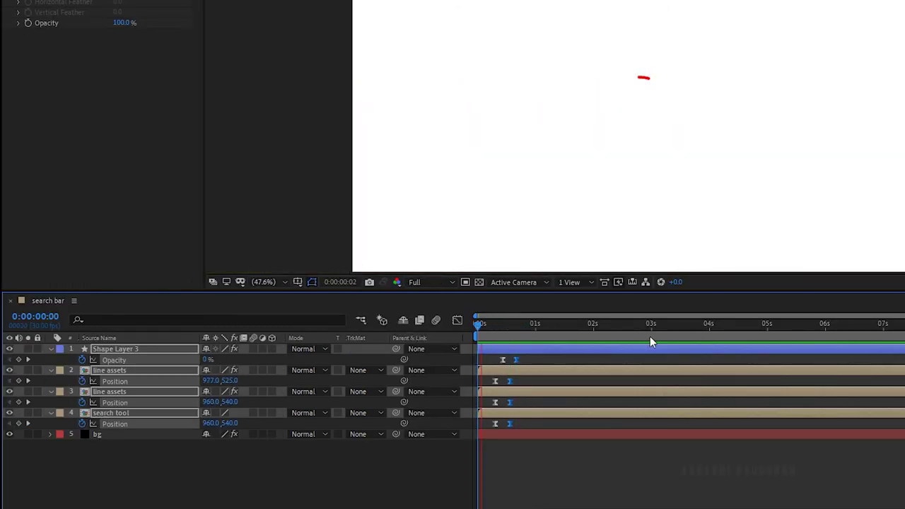
{"action": "key", "text": "space"}
Reveal the pink bar's scale alongside its opacity and keyframe the current scale at 0:00:00:20.
{"action": "left_click", "coordinate": [133, 349]}
{"action": "key", "text": "shift+s"}
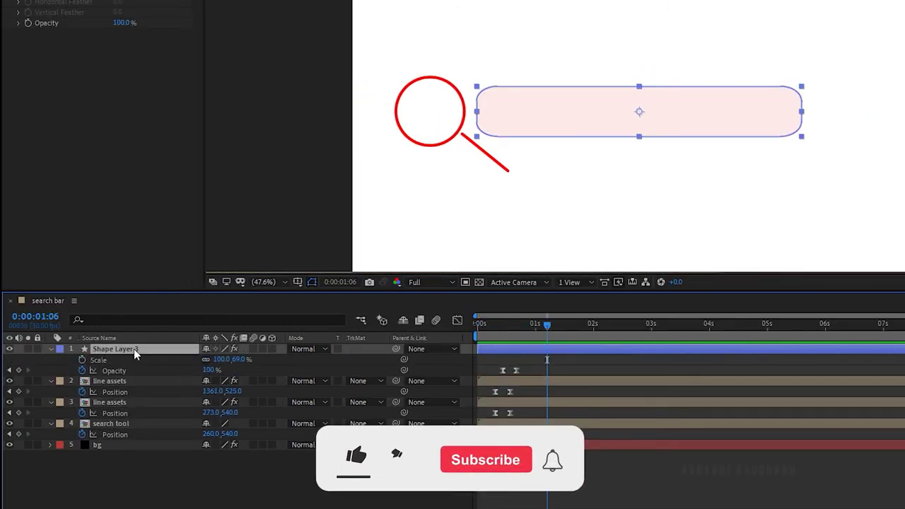
{"action": "left_click", "coordinate": [9, 369]}
{"action": "left_click", "coordinate": [83, 360]}
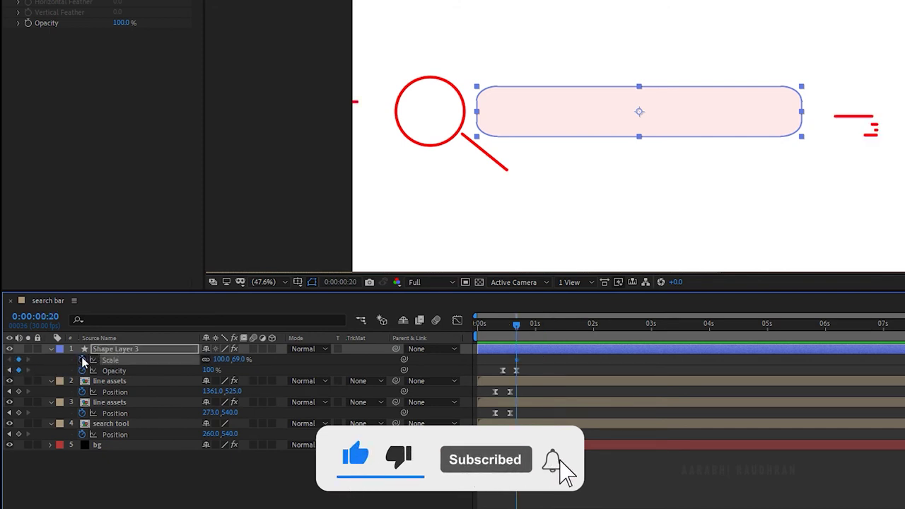
At 0:00:00:13, the bar's first opacity keyframe, set the bar's scale to 0%.
{"action": "left_click", "coordinate": [9, 371]}
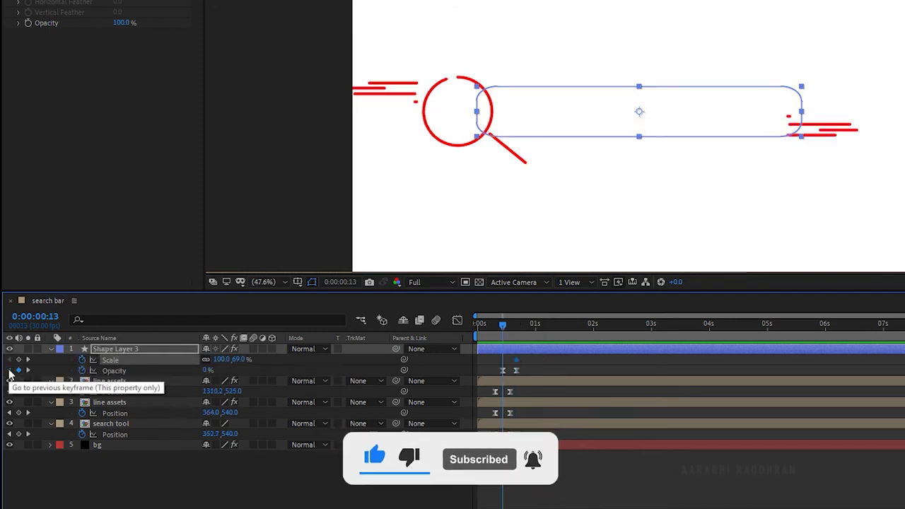
{"action": "left_click", "coordinate": [200, 360]}
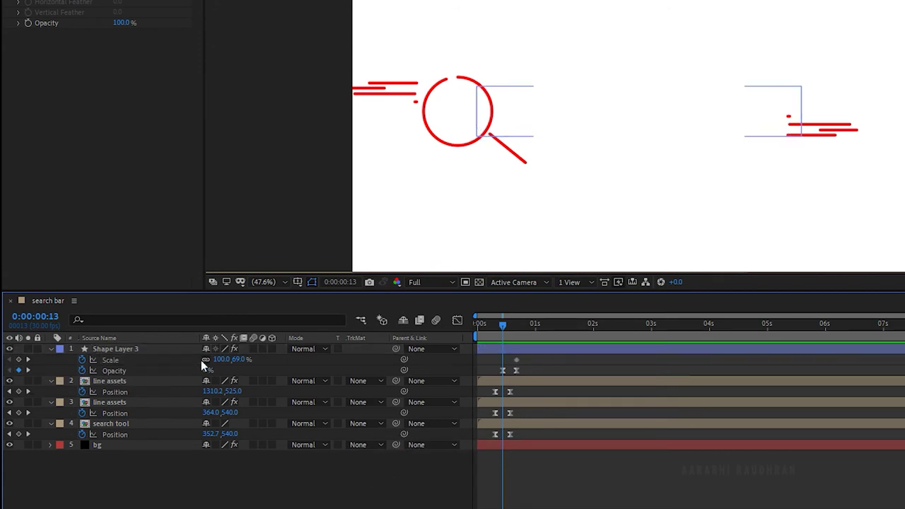
{"action": "left_click", "coordinate": [221, 359]}
{"action": "type", "text": "00.0"}
{"action": "key", "text": "Return"}
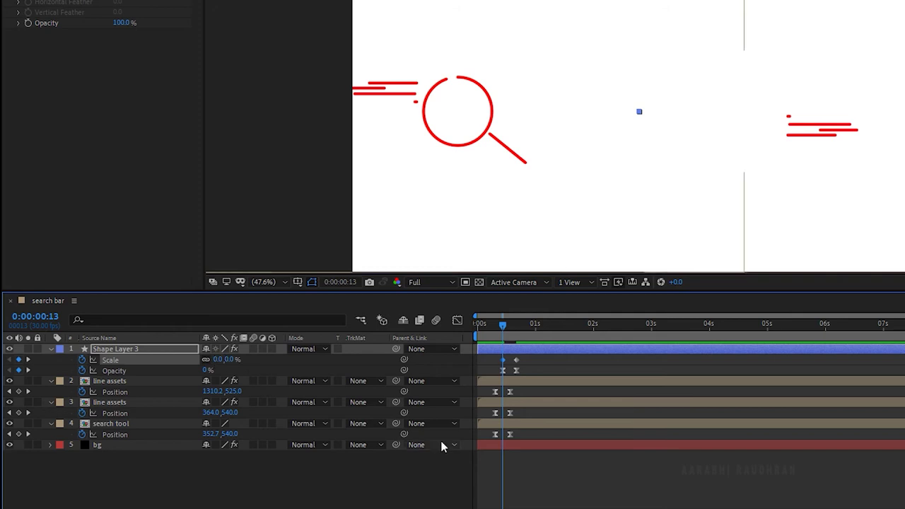
Apply Easy Ease to both scale keyframes of the pink bar.
{"action": "left_click", "coordinate": [504, 363]}
{"action": "left_click_drag", "start_coordinate": [543, 357], "coordinate": [497, 362]}
{"action": "key", "text": "F9"}
Reshape the bar's scale speed curve to peak early and slow towards the end, and preview the animation from the beginning.
{"action": "left_click", "coordinate": [457, 321]}
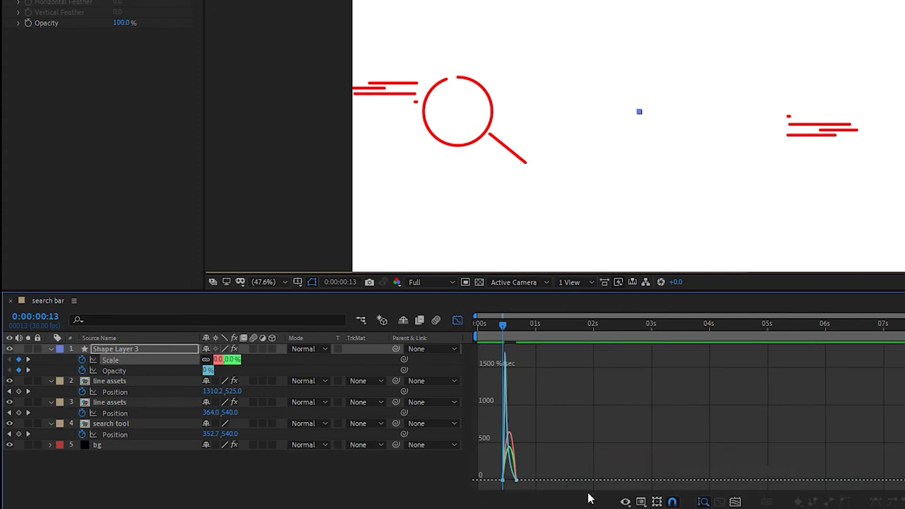
{"action": "left_click", "coordinate": [733, 501]}
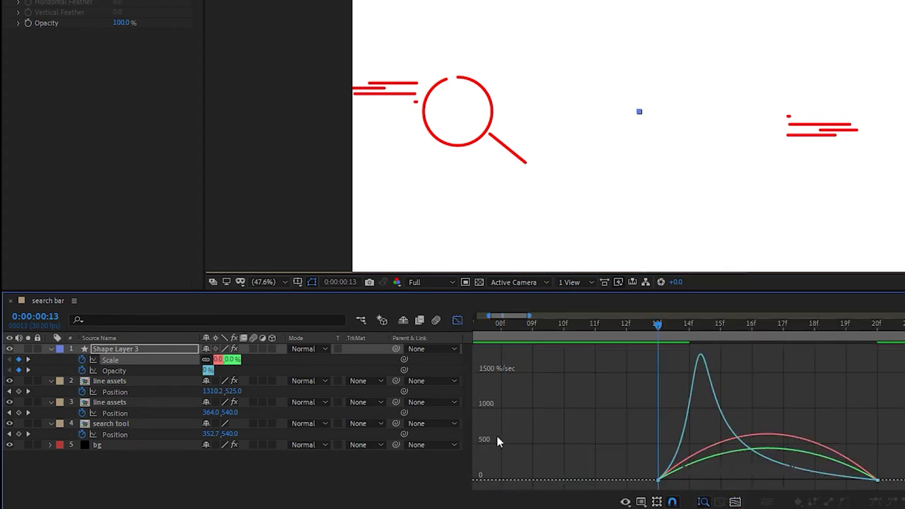
{"action": "left_click", "coordinate": [840, 481]}
{"action": "left_click_drag", "start_coordinate": [837, 484], "coordinate": [714, 484]}
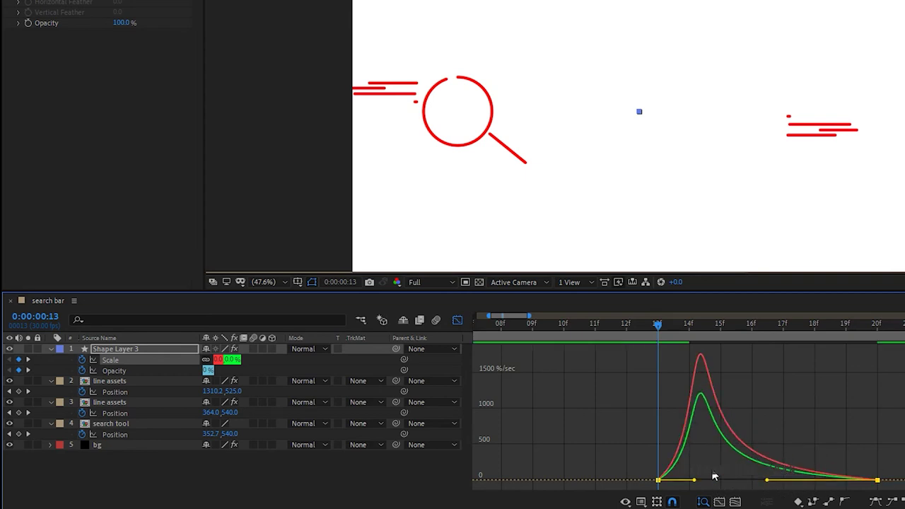
{"action": "left_click", "coordinate": [457, 320]}
{"action": "key", "text": "minus"}
{"action": "key", "text": "minus"}
{"action": "key", "text": "minus"}
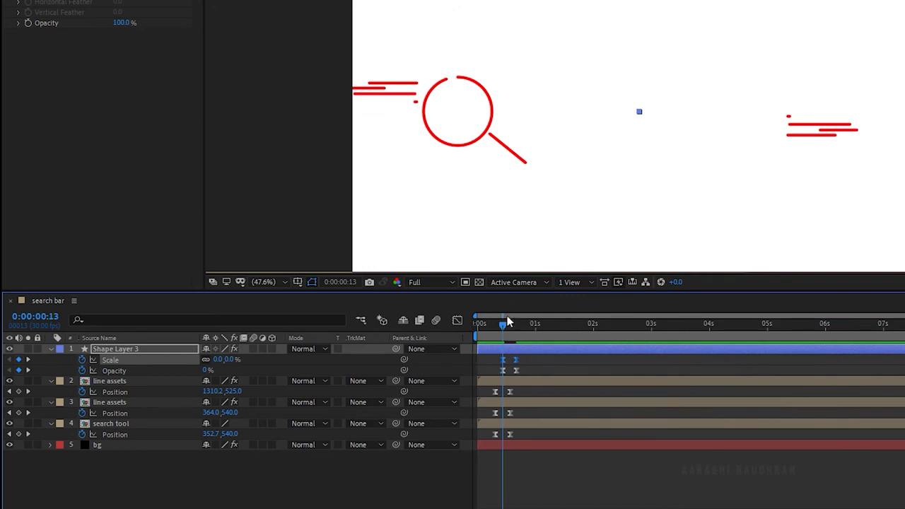
{"action": "left_click_drag", "start_coordinate": [506, 323], "coordinate": [432, 335]}
{"action": "key", "text": "space"}
{"action": "key", "text": "space"}
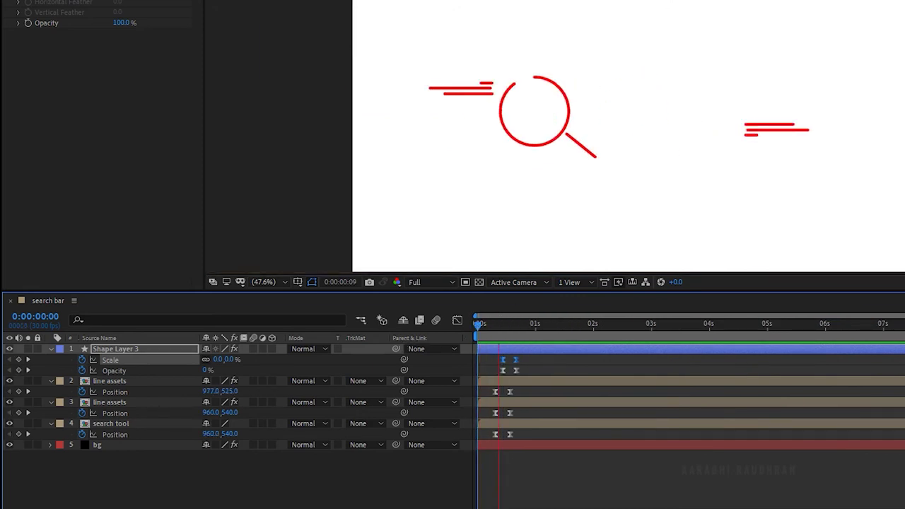
{"action": "key", "text": "u"}
{"action": "right_click", "coordinate": [228, 436]}
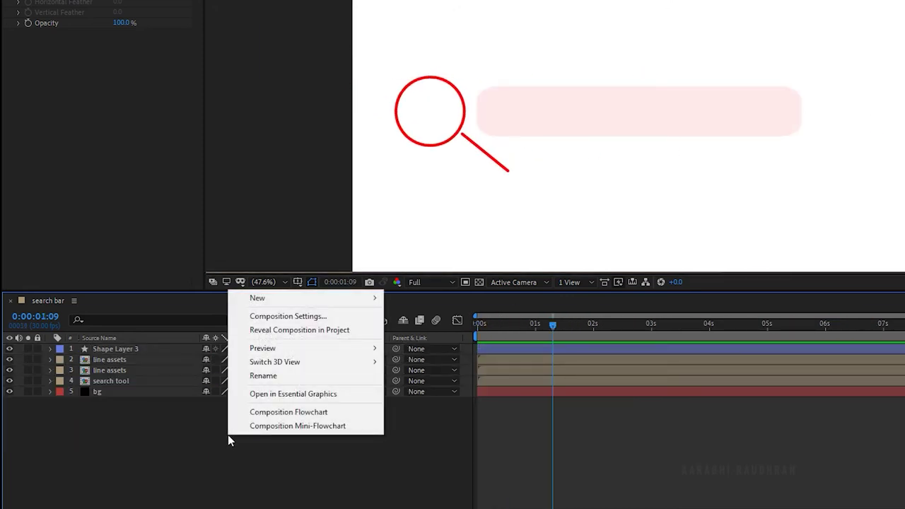
{"action": "mouse_move", "coordinate": [346, 299]}
{"action": "left_click", "coordinate": [420, 319]}
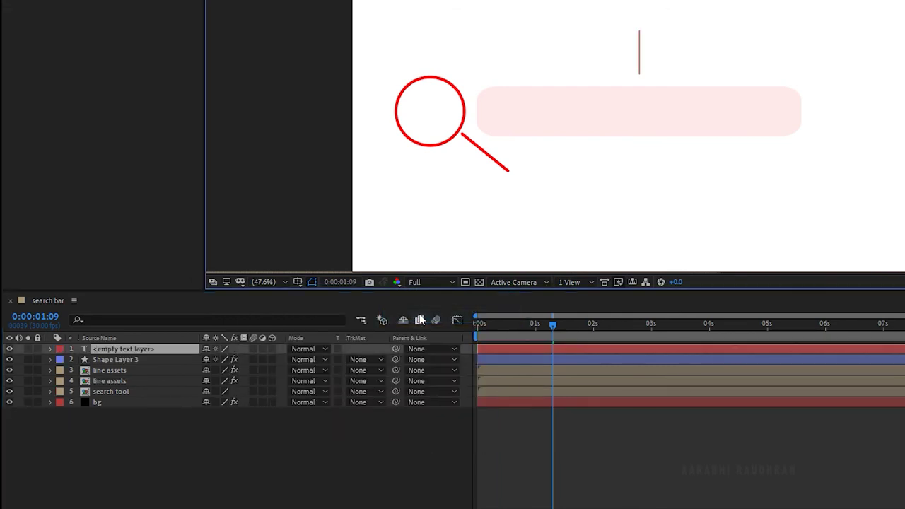
{"action": "type", "text": "www.raudhran"}
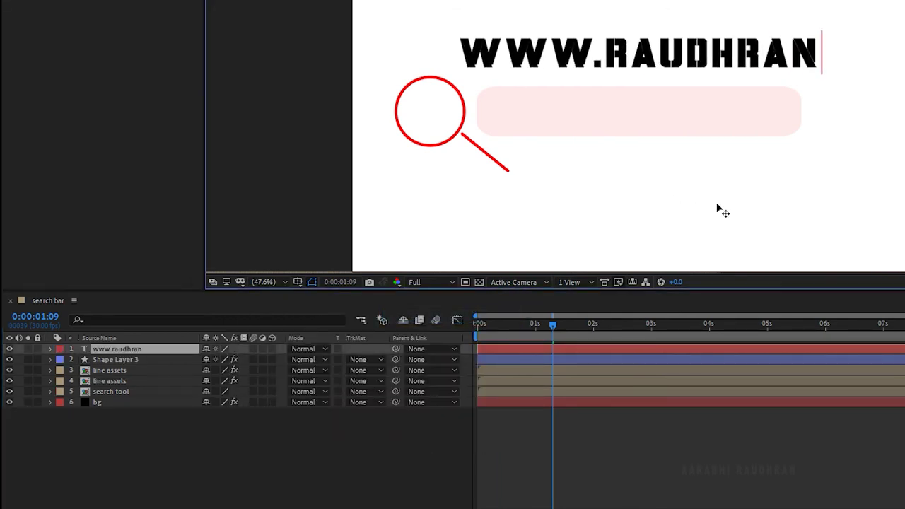
{"action": "type", "text": ".com"}
Change the font of the whole web address text to Courier New.
{"action": "key", "text": "ctrl+a"}
{"action": "left_click", "coordinate": [848, 322]}
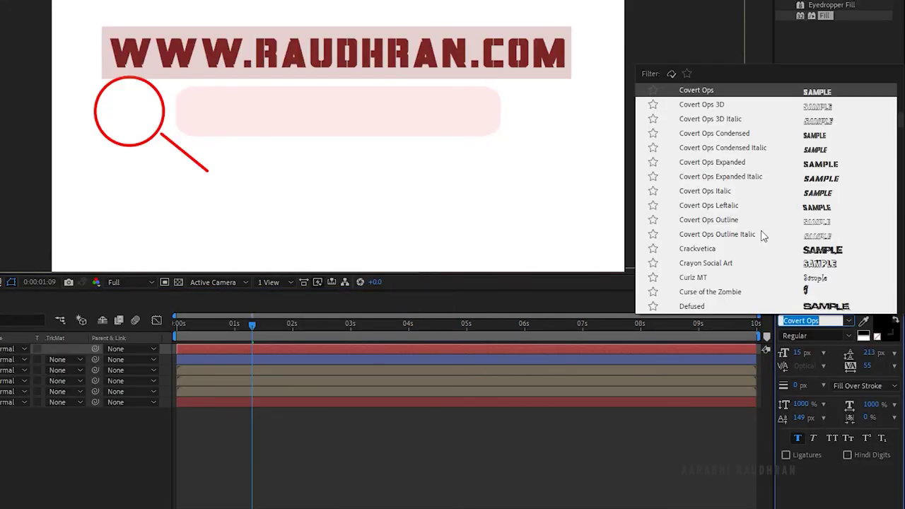
{"action": "scroll", "coordinate": [737, 124], "scroll_direction": "up", "scroll_amount": 3}
{"action": "left_click", "coordinate": [763, 203]}
Reduce the web address's font size so it fits the pink bar, and centre it in the composition.
{"action": "left_click", "coordinate": [796, 352]}
{"action": "type", "text": "10"}
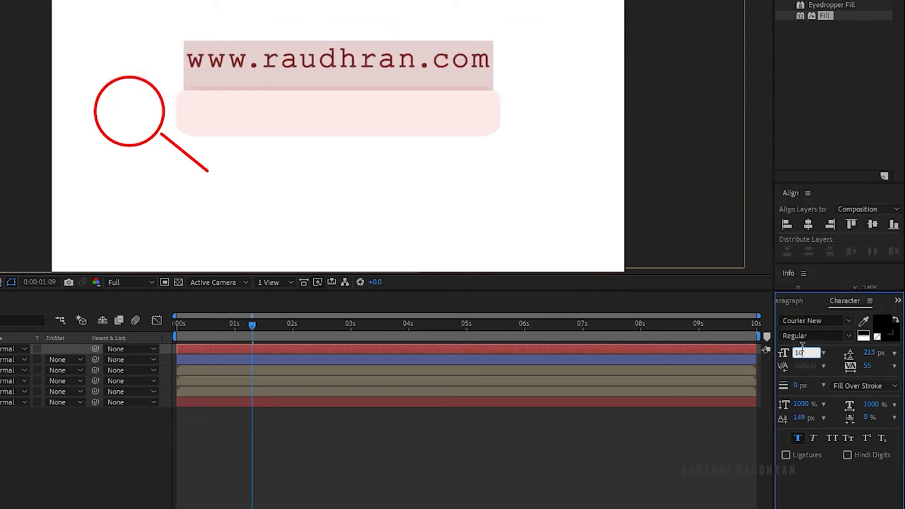
{"action": "type", "text": "6"}
{"action": "key", "text": "Return"}
{"action": "left_click", "coordinate": [32, 443]}
{"action": "left_click", "coordinate": [807, 224]}
Find the Typewriter animation preset and apply it to the web address text layer, starting at 0:00:00:15.
{"action": "left_click", "coordinate": [841, 297]}
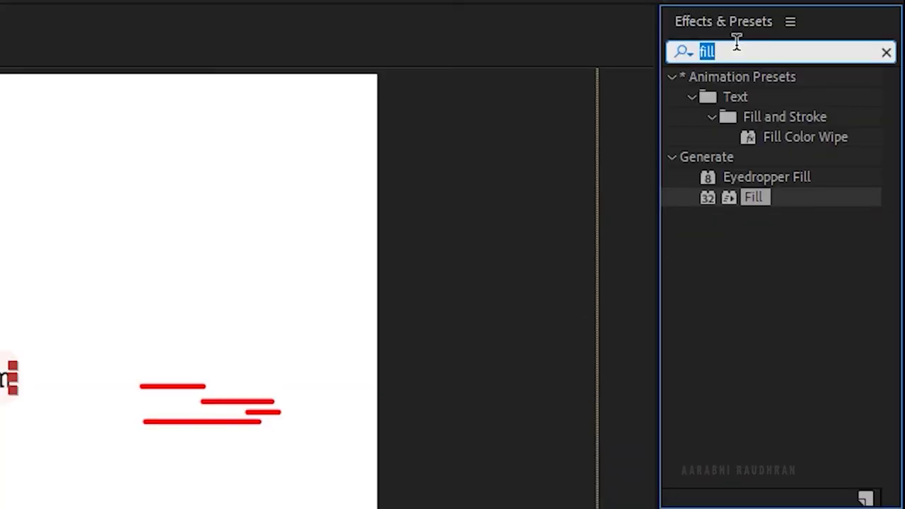
{"action": "type", "text": "typr"}
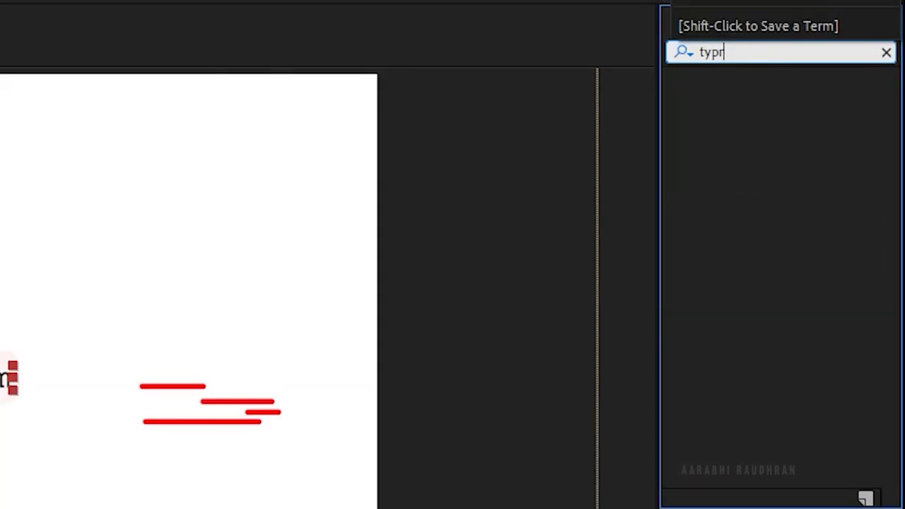
{"action": "key", "text": "BackSpace"}
{"action": "type", "text": "e"}
{"action": "left_click_drag", "start_coordinate": [813, 188], "coordinate": [104, 373]}
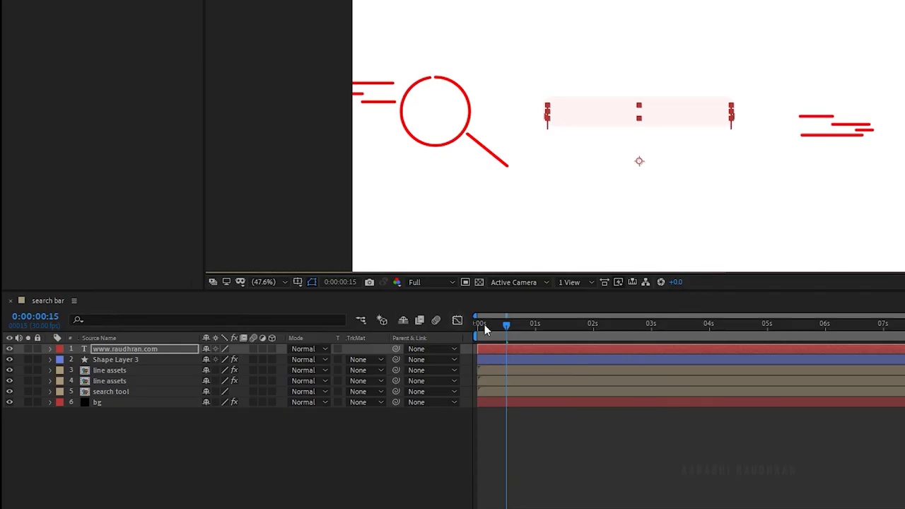
Speed up the typing by moving the range selector's last Start keyframe to about 0:00:01:09, previewing the animation before and after.
{"action": "left_click", "coordinate": [510, 347]}
{"action": "key", "text": "u"}
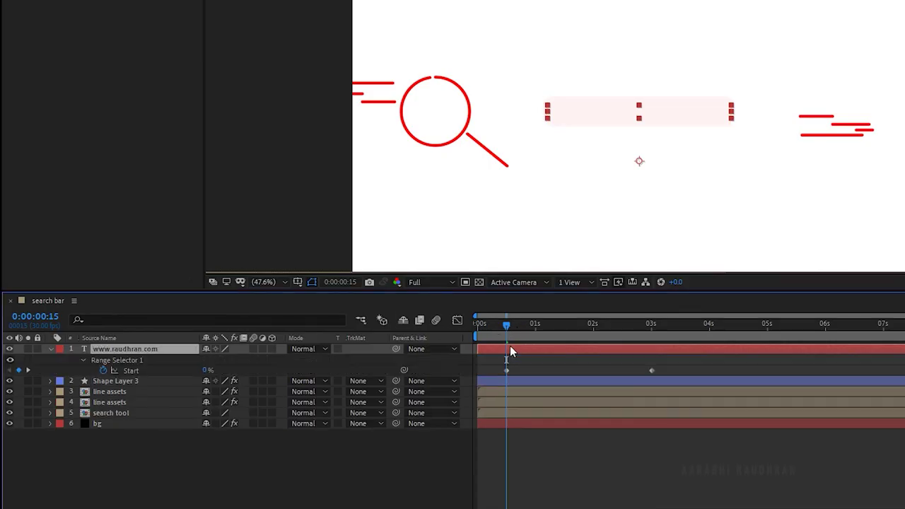
{"action": "left_click_drag", "start_coordinate": [505, 321], "coordinate": [454, 326]}
{"action": "key", "text": "space"}
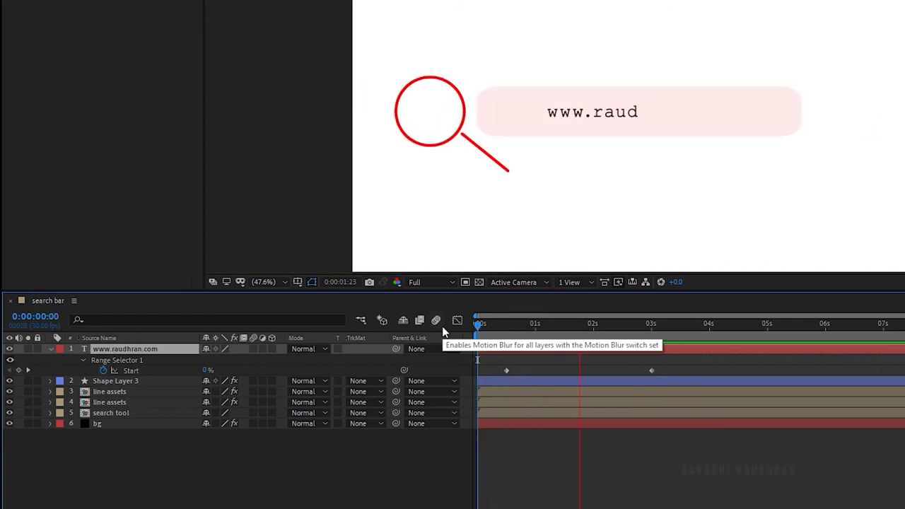
{"action": "key", "text": "space"}
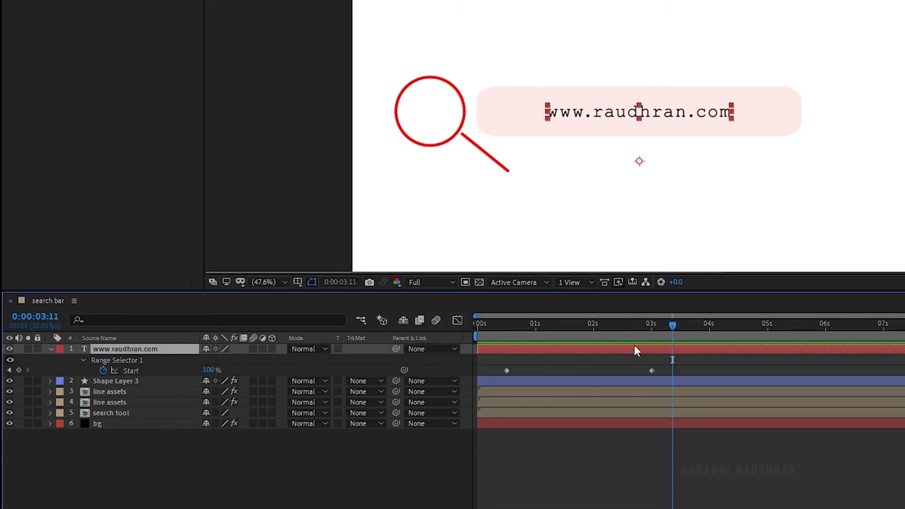
{"action": "left_click_drag", "start_coordinate": [651, 370], "coordinate": [634, 370]}
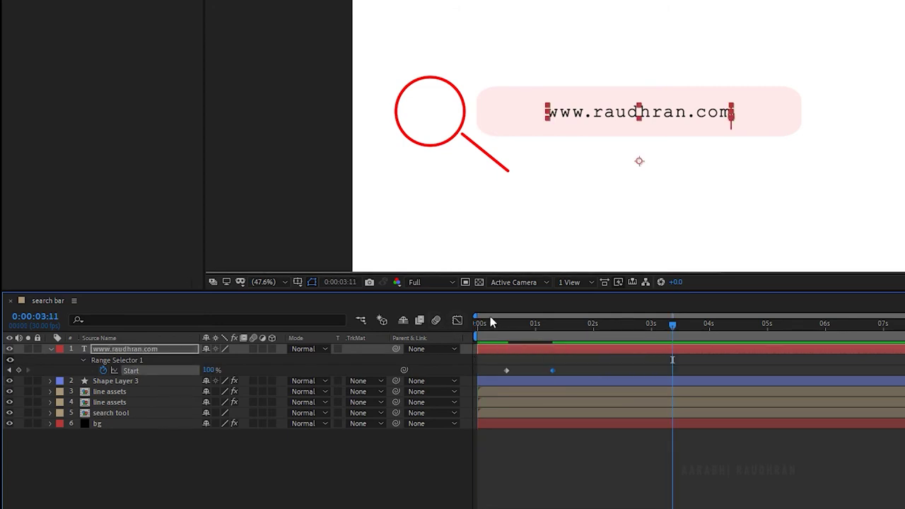
{"action": "left_click_drag", "start_coordinate": [488, 322], "coordinate": [449, 328]}
{"action": "key", "text": "space"}
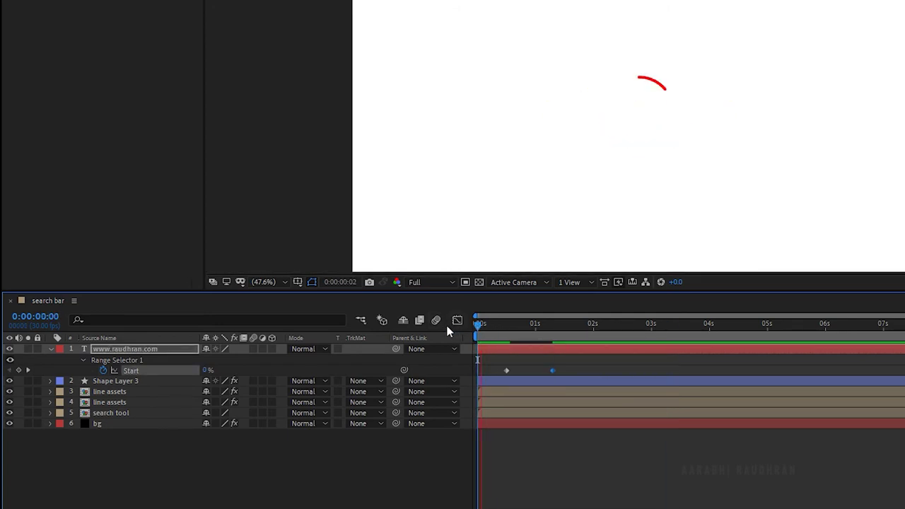
{"action": "key", "text": "space"}
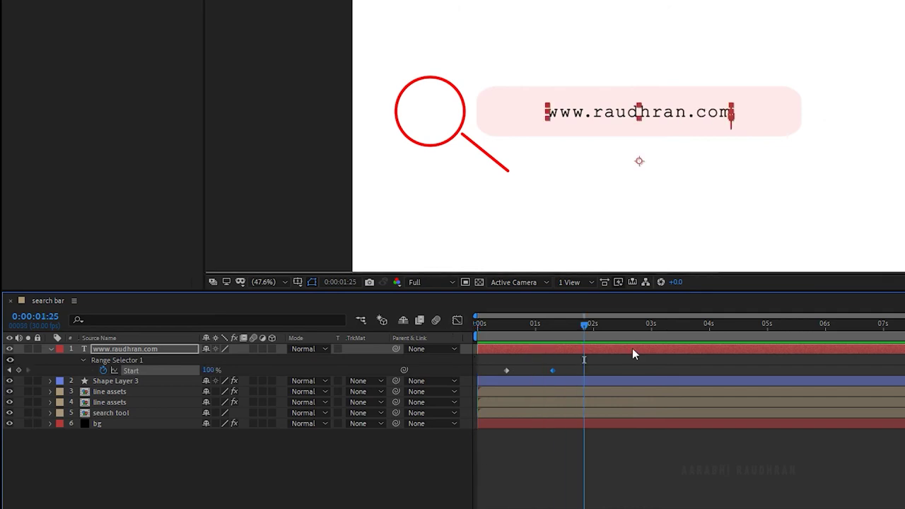
{"action": "left_click_drag", "start_coordinate": [571, 365], "coordinate": [499, 376]}
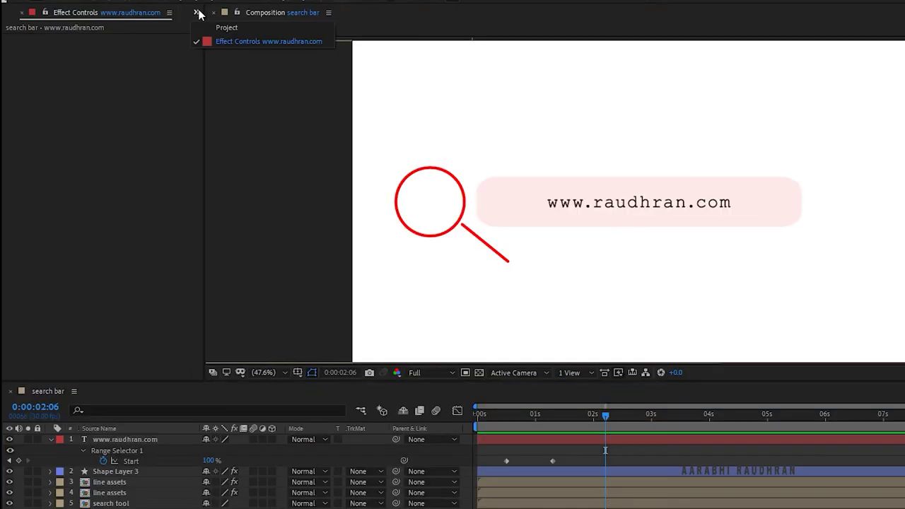
Create a new composition named circle burst assets.
{"action": "left_click", "coordinate": [21, 12]}
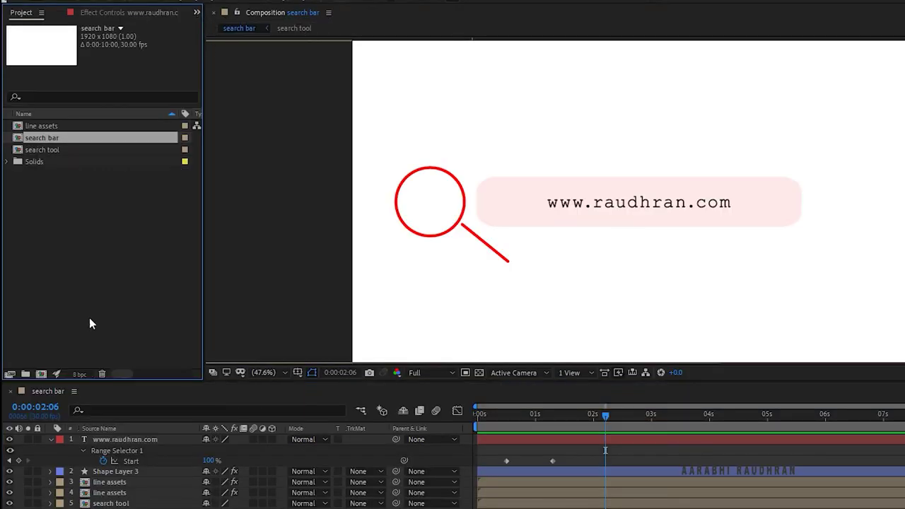
{"action": "left_click", "coordinate": [41, 374]}
{"action": "type", "text": "circle burst assets"}
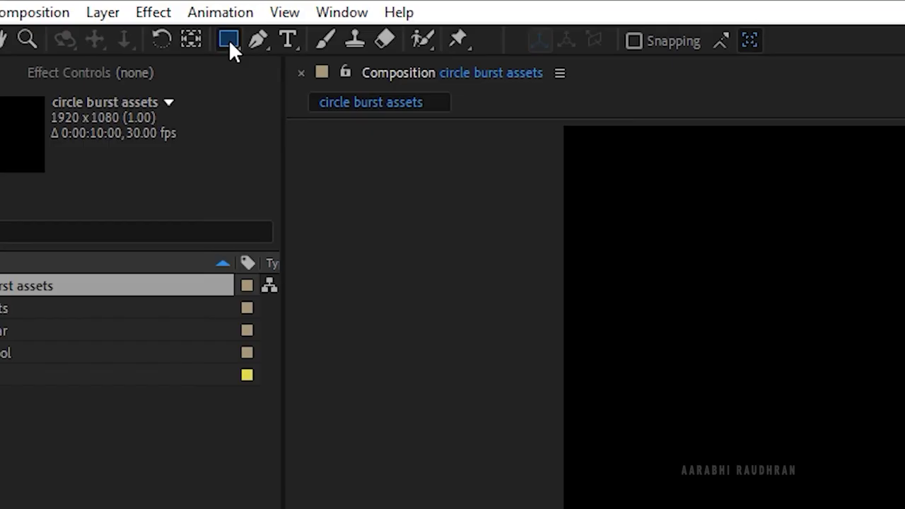
Draw a small circle in the upper-left area of the composition with no fill and a solid blue 10 px stroke.
{"action": "left_click", "coordinate": [229, 40]}
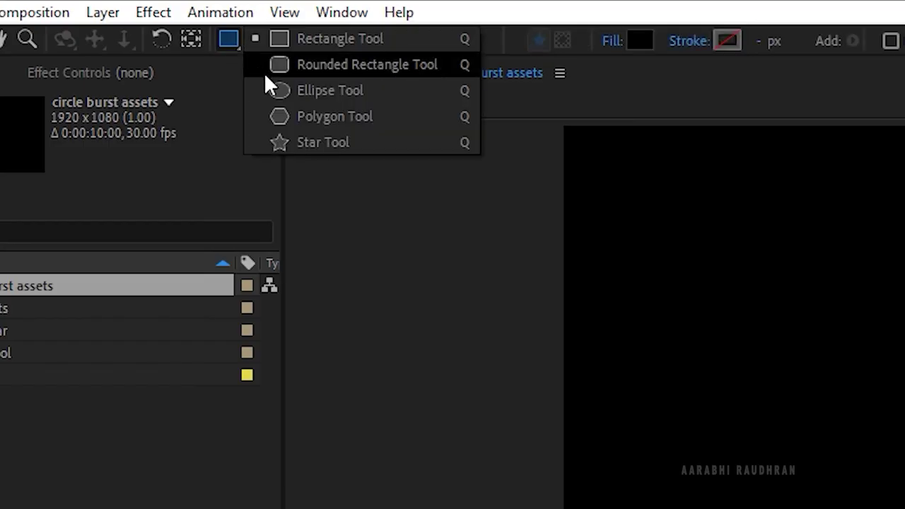
{"action": "left_click", "coordinate": [278, 90]}
{"action": "left_click", "coordinate": [612, 40]}
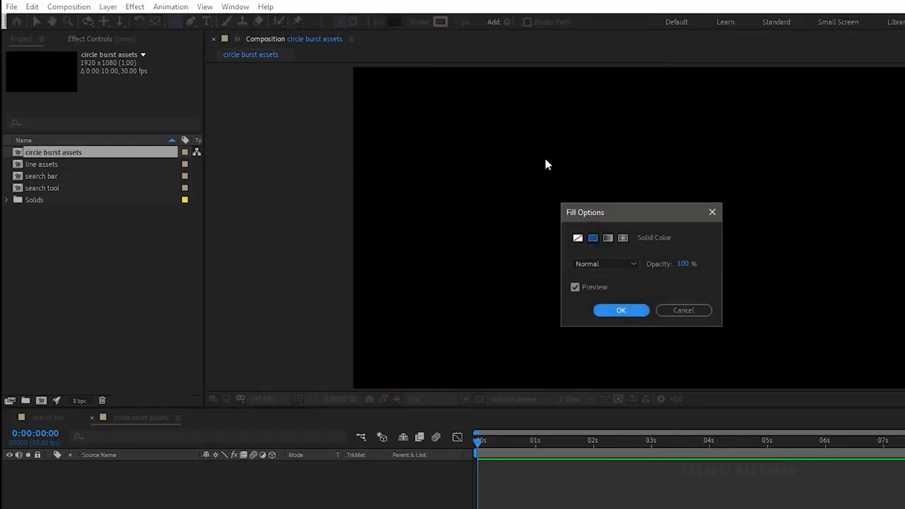
{"action": "left_click", "coordinate": [578, 239]}
{"action": "left_click", "coordinate": [621, 310]}
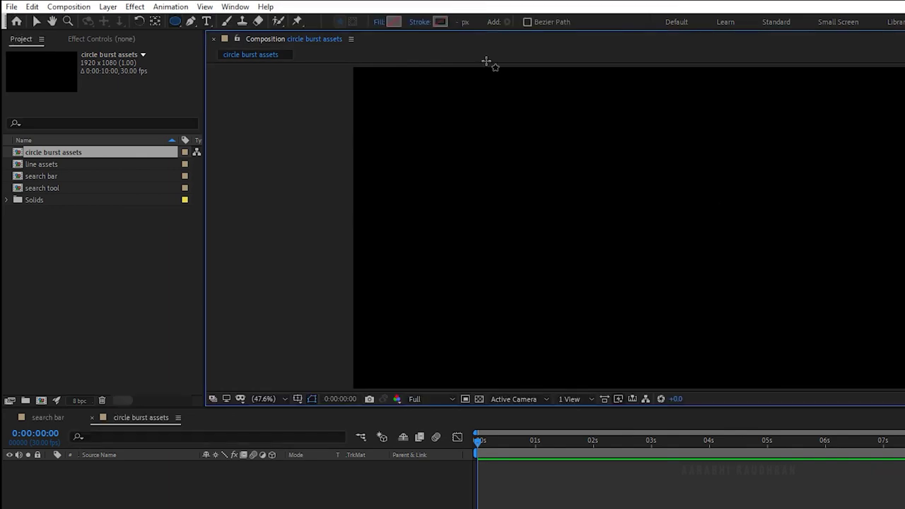
{"action": "left_click", "coordinate": [423, 23]}
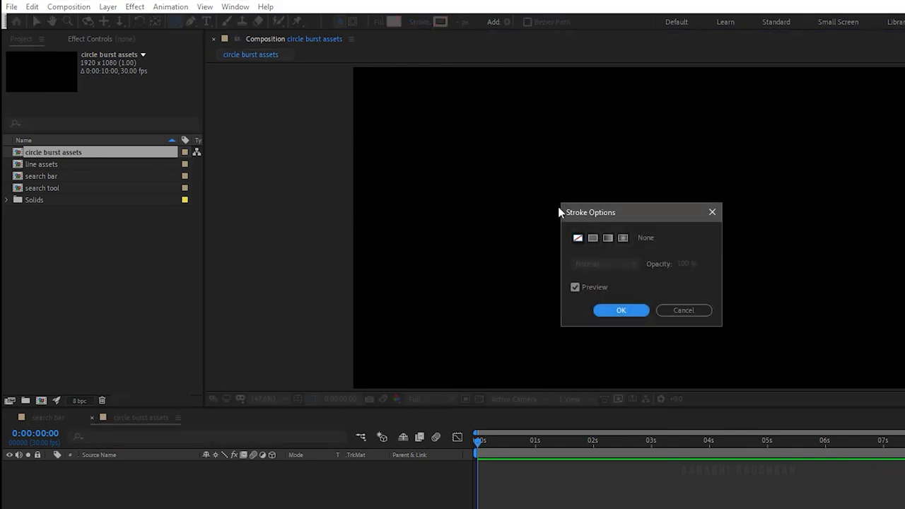
{"action": "left_click", "coordinate": [593, 237]}
{"action": "left_click", "coordinate": [621, 309]}
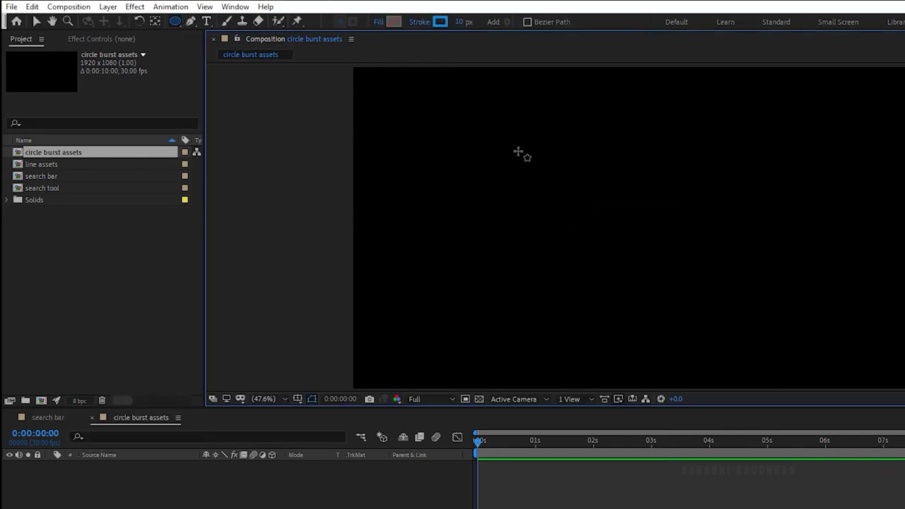
{"action": "left_click_drag", "start_coordinate": [458, 129], "coordinate": [515, 186]}
Reveal the circle layer's Scale and Opacity and keyframe both at 100% at 0:00:00:15.
{"action": "key", "text": "s"}
{"action": "key", "text": "shift+t"}
{"action": "left_click_drag", "start_coordinate": [503, 323], "coordinate": [506, 323]}
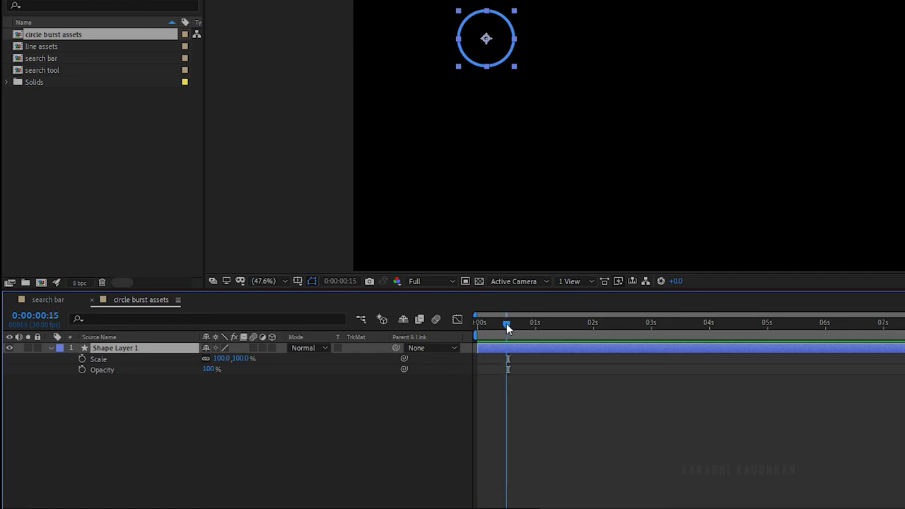
{"action": "left_click", "coordinate": [81, 359]}
{"action": "left_click", "coordinate": [81, 369]}
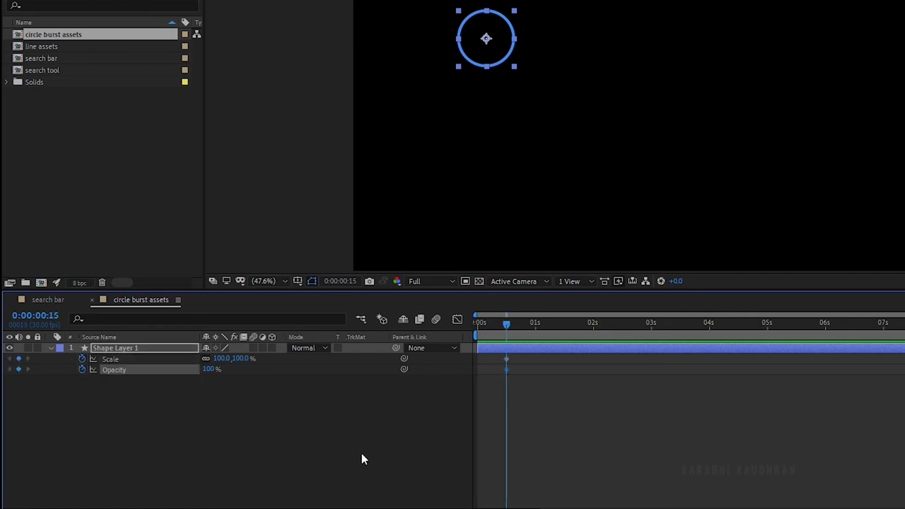
Set the circle's opacity and scale to 0% at 0:00:00:00 and preview the animation.
{"action": "key", "text": "Home"}
{"action": "left_click_drag", "start_coordinate": [208, 369], "coordinate": [132, 379]}
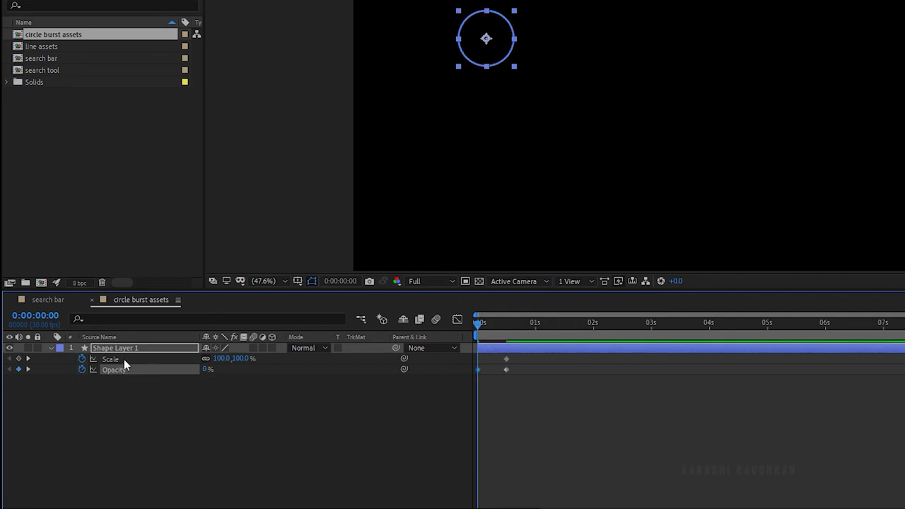
{"action": "left_click", "coordinate": [221, 358]}
{"action": "type", "text": "5"}
{"action": "key", "text": "Return"}
{"action": "key", "text": "Return"}
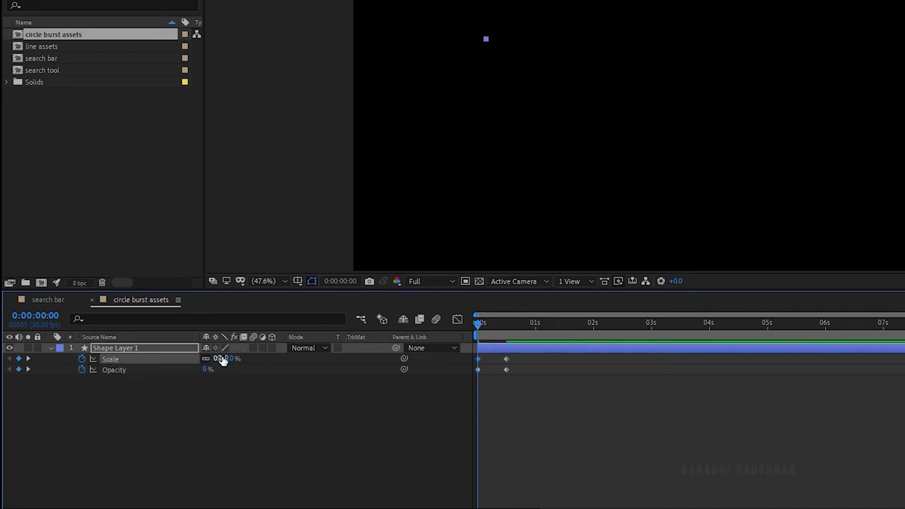
{"action": "left_click", "coordinate": [332, 456]}
{"action": "key", "text": "space"}
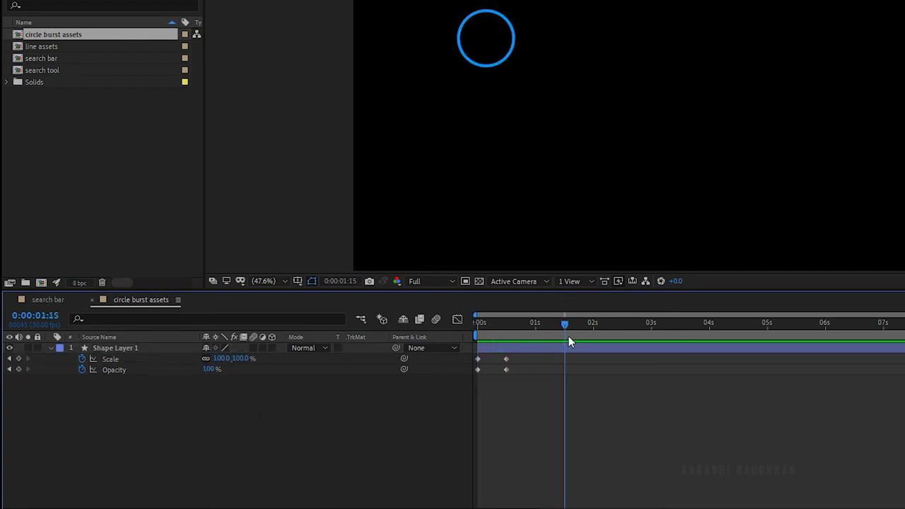
Apply Easy Ease to the scale and opacity keyframes, retiming the end keyframes to 0:00:00:10, and preview.
{"action": "left_click_drag", "start_coordinate": [564, 324], "coordinate": [469, 370]}
{"action": "key", "text": "F9"}
{"action": "left_click", "coordinate": [457, 320]}
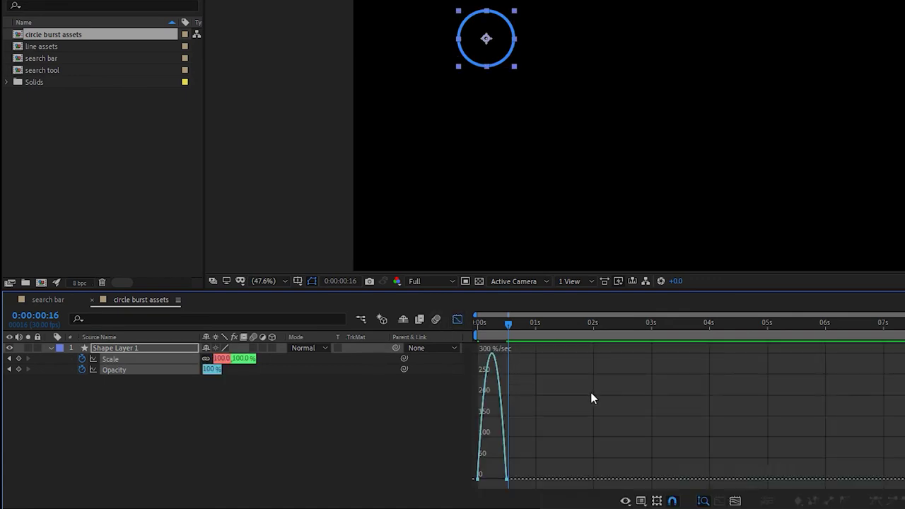
{"action": "left_click_drag", "start_coordinate": [530, 468], "coordinate": [456, 484]}
{"action": "left_click", "coordinate": [457, 320]}
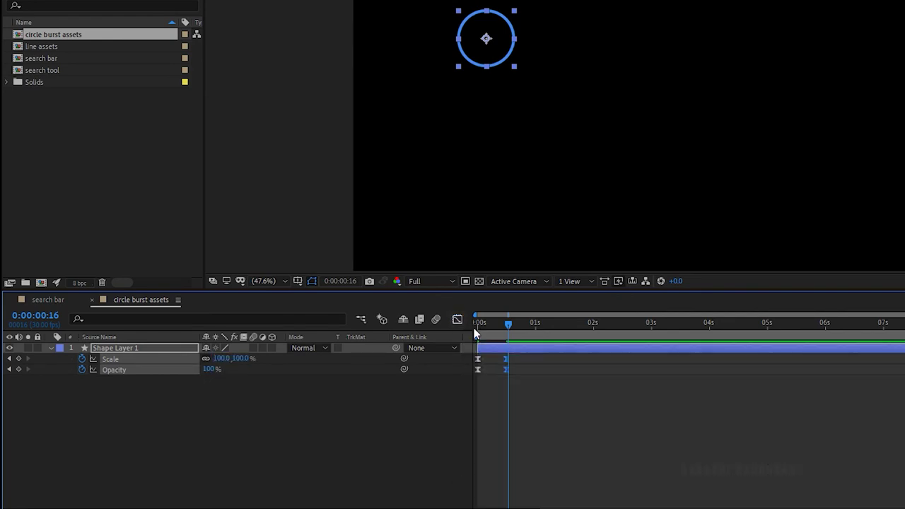
{"action": "left_click_drag", "start_coordinate": [509, 327], "coordinate": [443, 316]}
{"action": "key", "text": "space"}
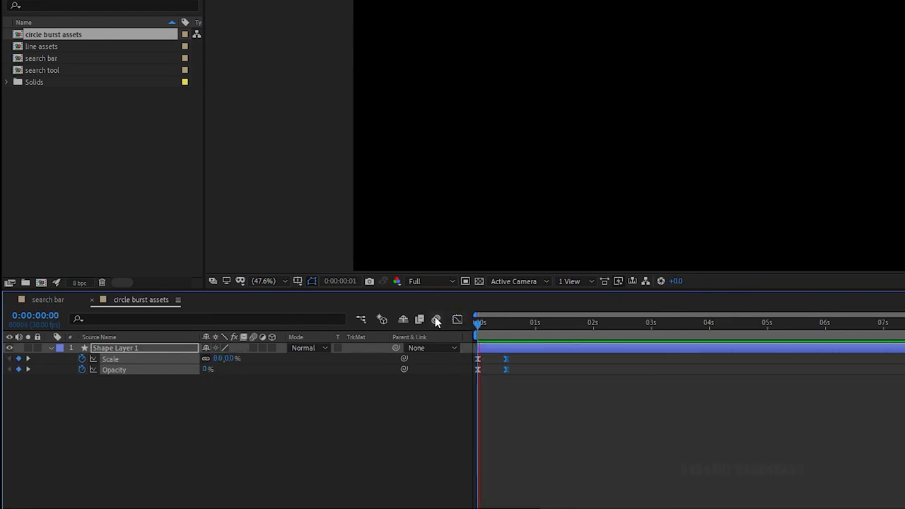
Expand the ellipse's stroke properties and keyframe its Stroke Width at 100 at 0:00:00:00.
{"action": "left_click", "coordinate": [51, 348]}
{"action": "left_click", "coordinate": [51, 347]}
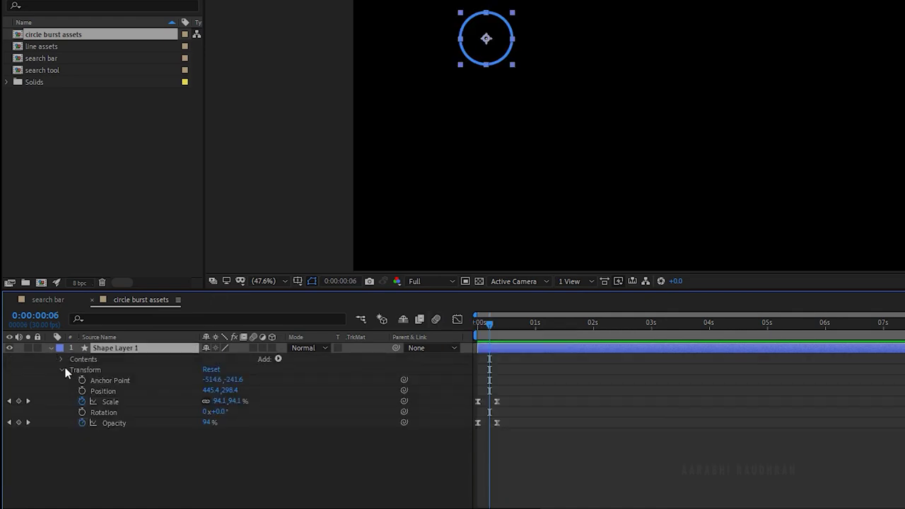
{"action": "left_click", "coordinate": [61, 359]}
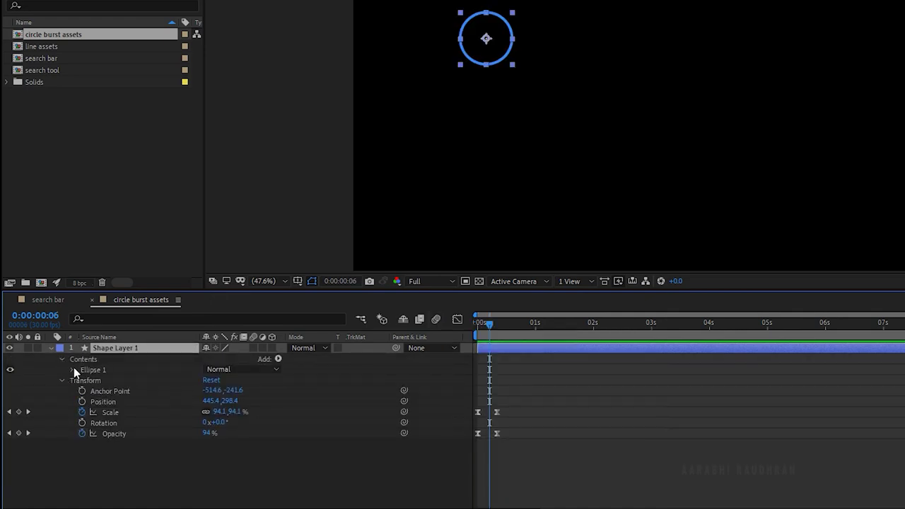
{"action": "left_click", "coordinate": [72, 369]}
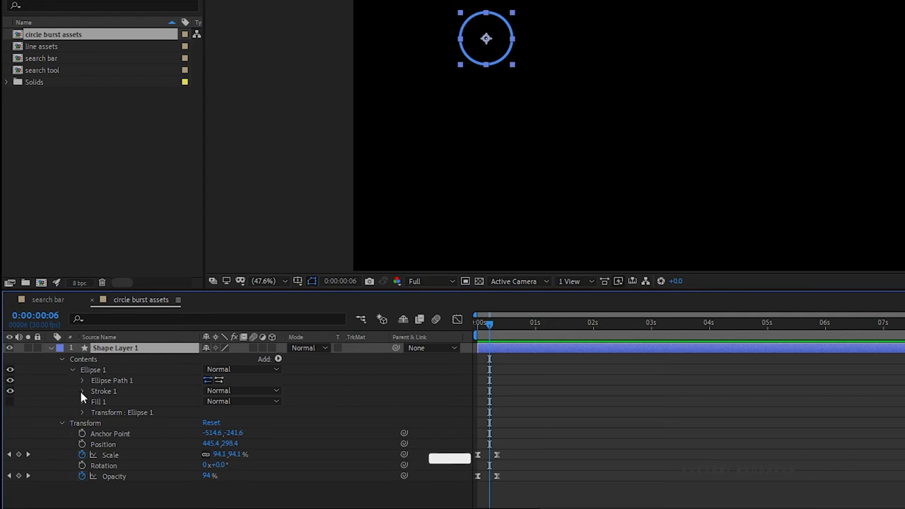
{"action": "left_click", "coordinate": [82, 391]}
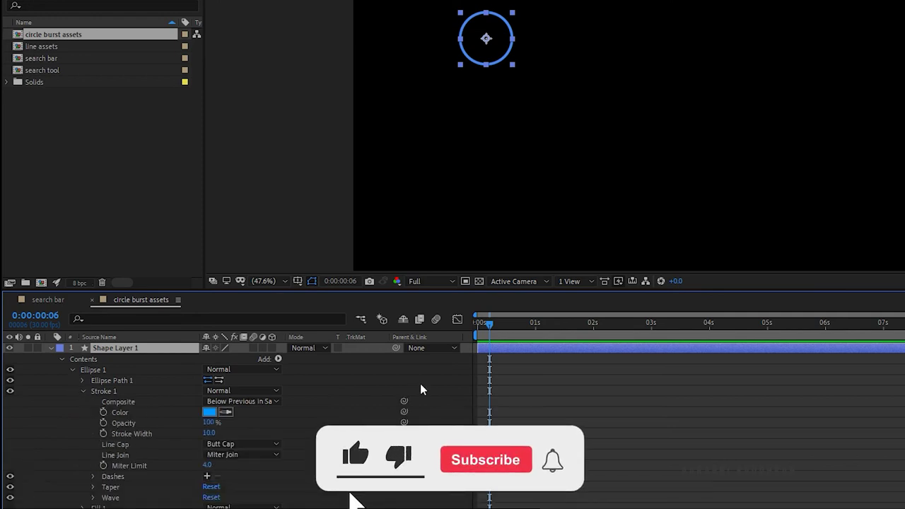
{"action": "key", "text": "Home"}
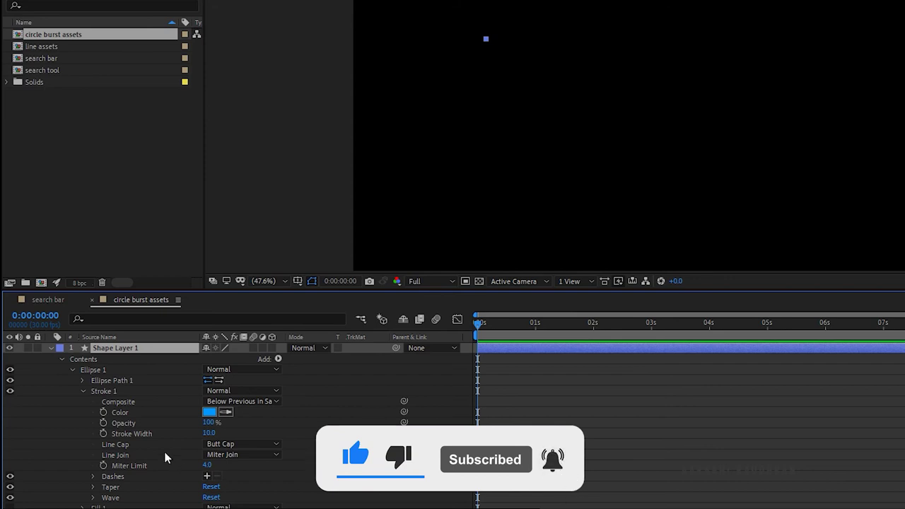
{"action": "left_click", "coordinate": [103, 433]}
{"action": "left_click", "coordinate": [208, 433]}
{"action": "type", "text": "100"}
{"action": "key", "text": "Return"}
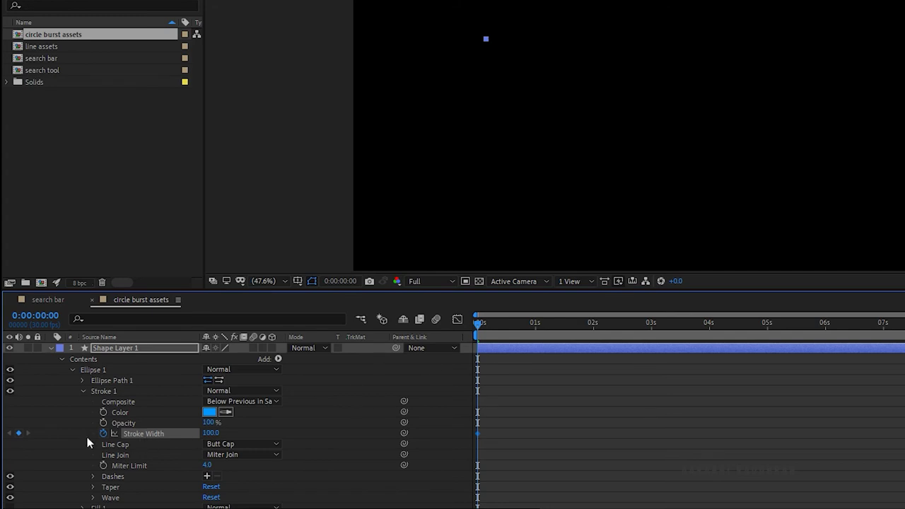
Set the Stroke Width to 0 at the end scale keyframe, 0:00:00:10, and apply Easy Ease to both stroke width keyframes.
{"action": "scroll", "coordinate": [86, 436], "scroll_direction": "down", "scroll_amount": 3}
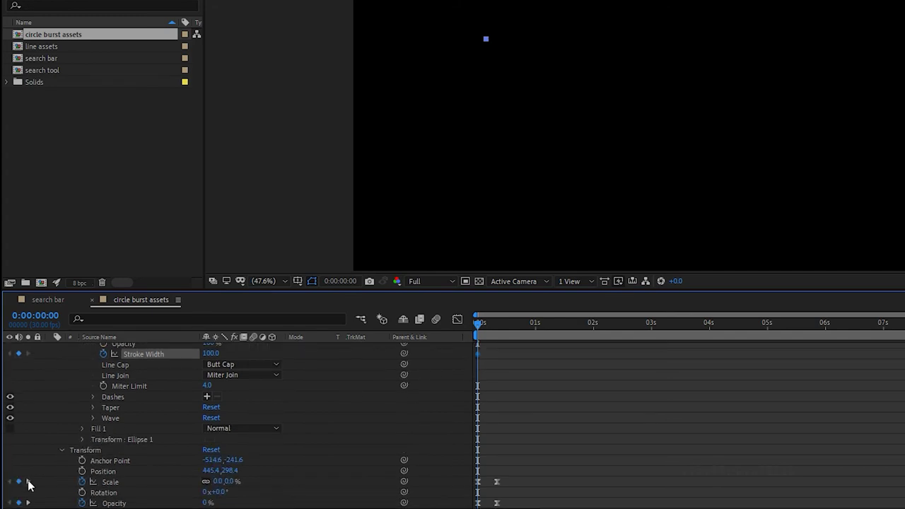
{"action": "left_click", "coordinate": [27, 482]}
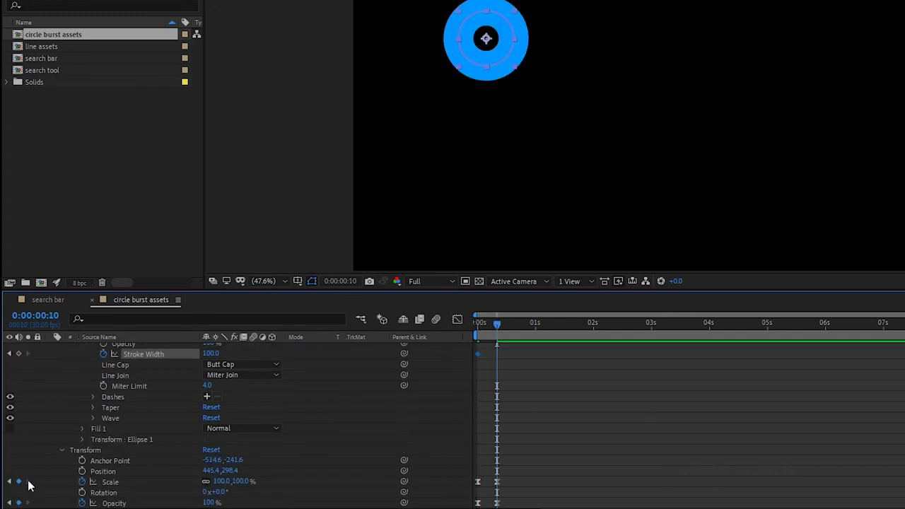
{"action": "scroll", "coordinate": [242, 388], "scroll_direction": "up", "scroll_amount": 4}
{"action": "left_click", "coordinate": [212, 433]}
{"action": "type", "text": "0"}
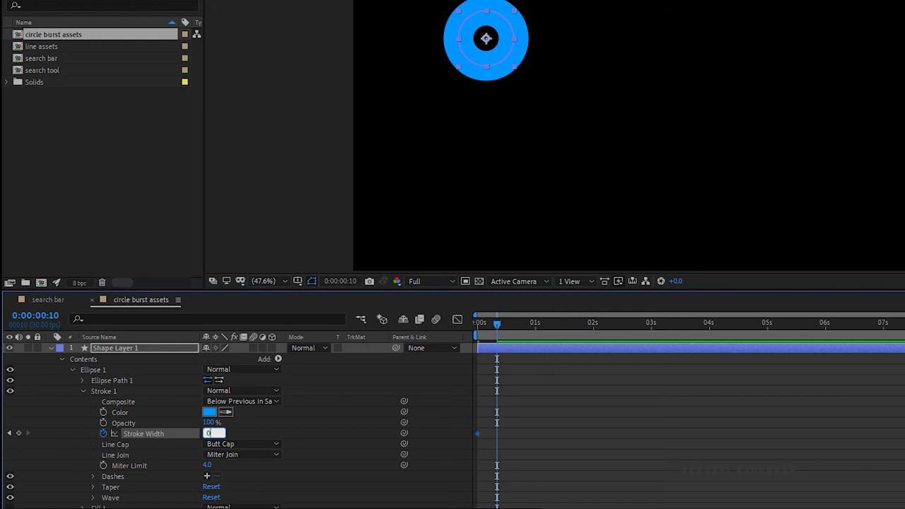
{"action": "key", "text": "Return"}
{"action": "key", "text": "space"}
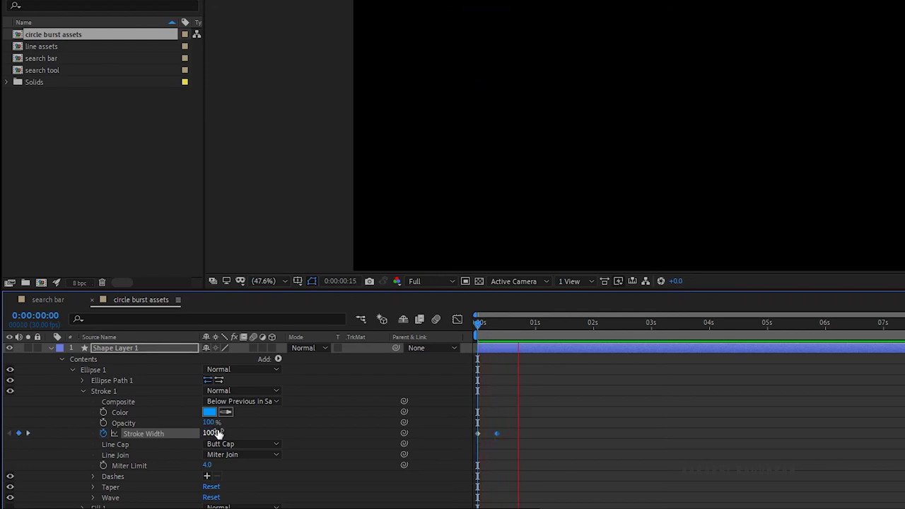
{"action": "left_click_drag", "start_coordinate": [545, 418], "coordinate": [475, 445]}
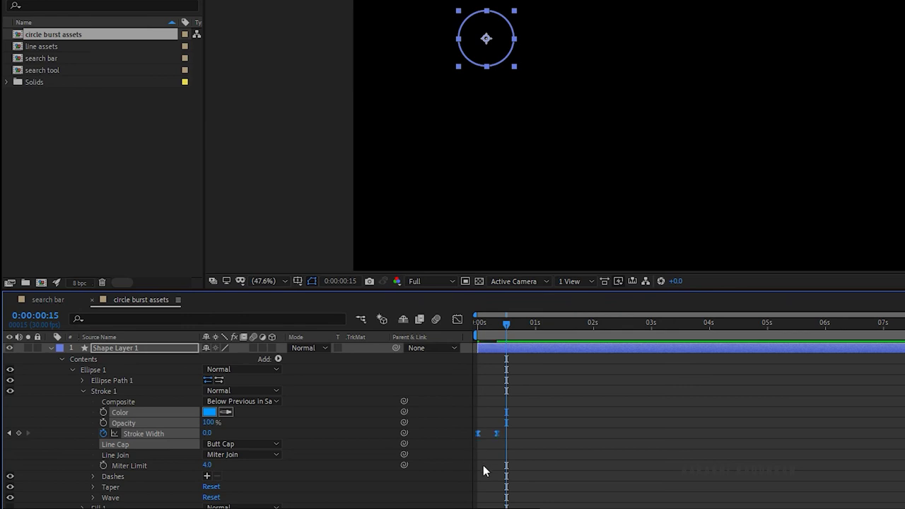
Duplicate the animated circle layer seven times.
{"action": "left_click", "coordinate": [125, 349]}
{"action": "key", "text": "ctrl+d"}
{"action": "key", "text": "ctrl+d"}
{"action": "key", "text": "ctrl+d"}
{"action": "key", "text": "ctrl+d"}
{"action": "key", "text": "ctrl+d"}
{"action": "key", "text": "ctrl+d"}
{"action": "key", "text": "ctrl+d"}
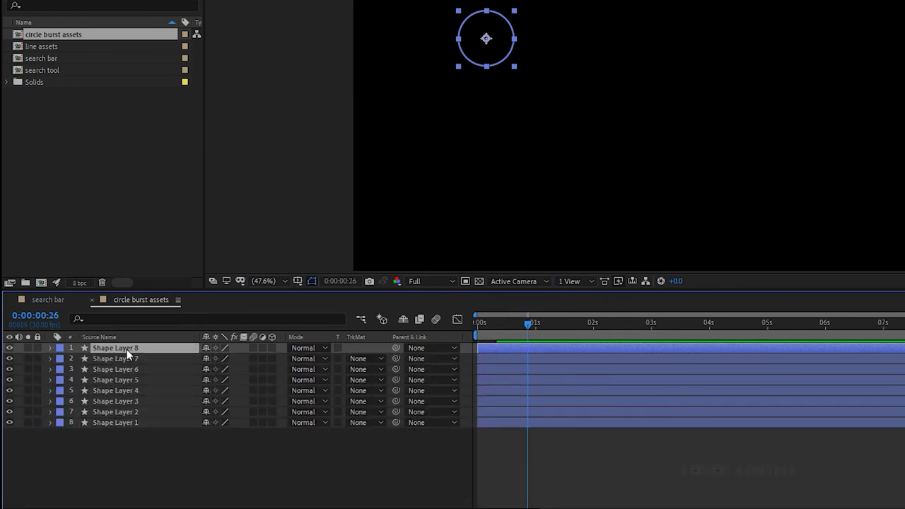
Stagger the circle layers in time by shifting them to different start points within about the first second.
{"action": "left_click", "coordinate": [490, 326]}
{"action": "left_click_drag", "start_coordinate": [490, 347], "coordinate": [528, 359]}
{"action": "left_click_drag", "start_coordinate": [504, 369], "coordinate": [555, 381]}
{"action": "left_click_drag", "start_coordinate": [496, 390], "coordinate": [553, 417]}
Reveal Position on all circle layers and try to spread the circles out by changing their position values.
{"action": "left_click_drag", "start_coordinate": [137, 479], "coordinate": [133, 350]}
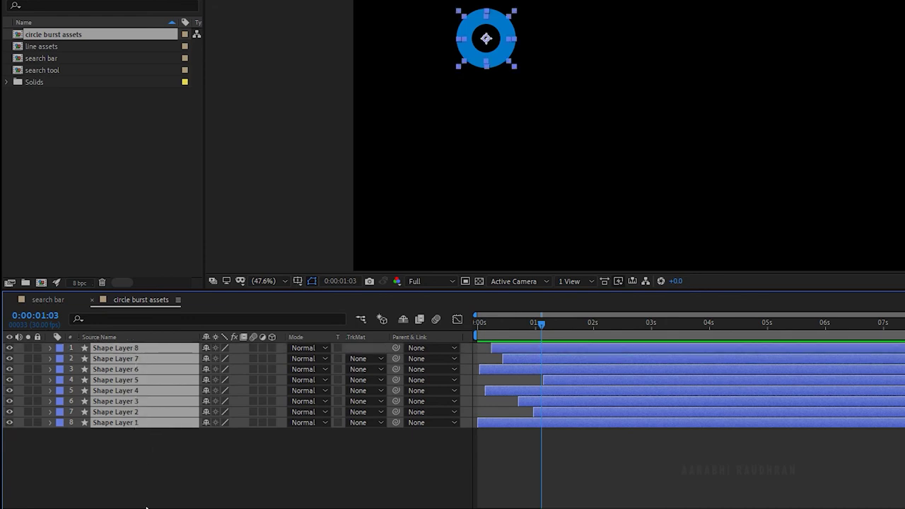
{"action": "key", "text": "p"}
{"action": "scroll", "coordinate": [260, 442], "scroll_direction": "down", "scroll_amount": 1}
{"action": "left_click_drag", "start_coordinate": [216, 290], "coordinate": [219, 222]}
{"action": "left_click", "coordinate": [239, 451]}
{"action": "left_click_drag", "start_coordinate": [207, 291], "coordinate": [307, 290]}
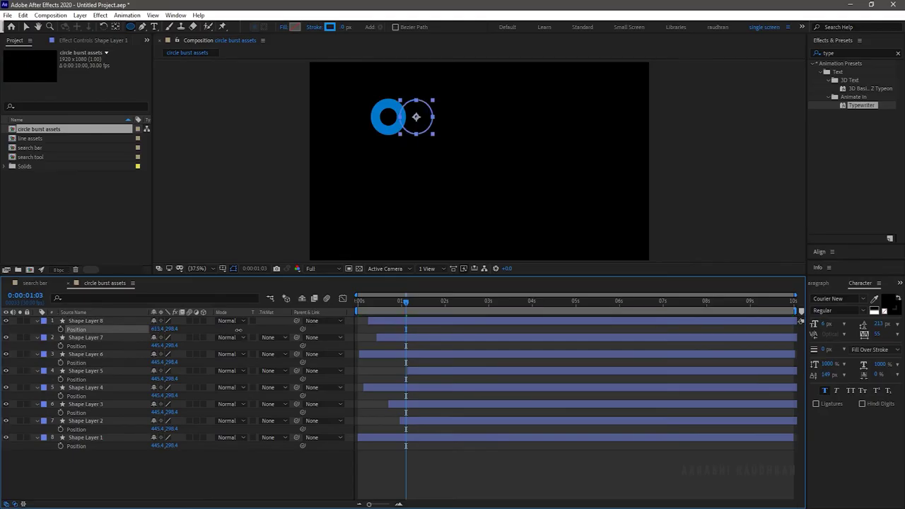
{"action": "left_click_drag", "start_coordinate": [239, 330], "coordinate": [640, 330]}
{"action": "left_click_drag", "start_coordinate": [171, 330], "coordinate": [223, 329]}
{"action": "left_click_drag", "start_coordinate": [172, 346], "coordinate": [271, 345]}
{"action": "left_click_drag", "start_coordinate": [156, 345], "coordinate": [334, 345]}
{"action": "left_click_drag", "start_coordinate": [157, 362], "coordinate": [66, 362]}
{"action": "left_click_drag", "start_coordinate": [172, 379], "coordinate": [333, 376]}
Undo the position changes on the circle layers, keeping their staggered start times.
{"action": "key", "text": "ctrl+z"}
{"action": "key", "text": "ctrl+z"}
{"action": "key", "text": "ctrl+z"}
{"action": "key", "text": "ctrl+z"}
{"action": "key", "text": "ctrl+z"}
{"action": "key", "text": "ctrl+z"}
{"action": "key", "text": "ctrl+z"}
{"action": "key", "text": "ctrl+z"}
{"action": "key", "text": "ctrl+z"}
{"action": "key", "text": "ctrl+z"}
{"action": "key", "text": "ctrl+shift+z"}
{"action": "key", "text": "ctrl+shift+z"}
{"action": "key", "text": "ctrl+shift+z"}
{"action": "key", "text": "ctrl+shift+z"}
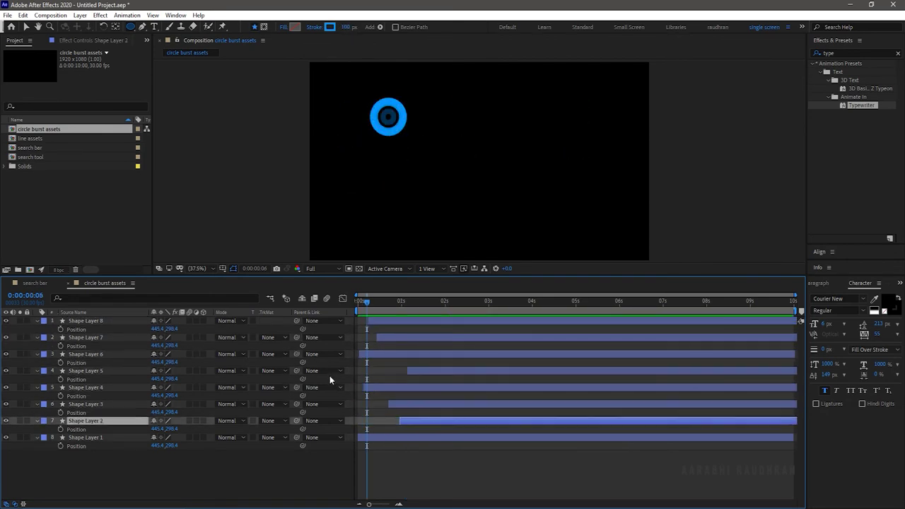
{"action": "key", "text": "ctrl+shift+z"}
{"action": "key", "text": "ctrl+shift+z"}
{"action": "key", "text": "ctrl+shift+z"}
{"action": "key", "text": "ctrl+z"}
{"action": "key", "text": "ctrl+z"}
{"action": "key", "text": "ctrl+z"}
Move the eight circles individually to scattered positions across the composition.
{"action": "left_click", "coordinate": [97, 445]}
{"action": "key", "text": "v"}
{"action": "left_click_drag", "start_coordinate": [388, 116], "coordinate": [556, 120]}
{"action": "left_click", "coordinate": [97, 429]}
{"action": "key", "text": "ctrl+shift+z"}
{"action": "key", "text": "ctrl+shift+z"}
{"action": "key", "text": "ctrl+shift+z"}
{"action": "key", "text": "ctrl+shift+z"}
{"action": "key", "text": "ctrl+shift+z"}
{"action": "left_click", "coordinate": [97, 388]}
{"action": "left_click", "coordinate": [95, 371]}
{"action": "left_click", "coordinate": [423, 302]}
{"action": "left_click_drag", "start_coordinate": [388, 117], "coordinate": [354, 106]}
{"action": "left_click", "coordinate": [94, 321]}
{"action": "left_click", "coordinate": [94, 338]}
{"action": "left_click", "coordinate": [92, 371]}
{"action": "left_click", "coordinate": [92, 404]}
{"action": "left_click", "coordinate": [93, 438]}
Reveal Scale on all circle layers and, at 0:00:01:15, set Shape Layers 8, 7 and 6 to 90%, 70% and 80%.
{"action": "left_click_drag", "start_coordinate": [95, 464], "coordinate": [79, 320]}
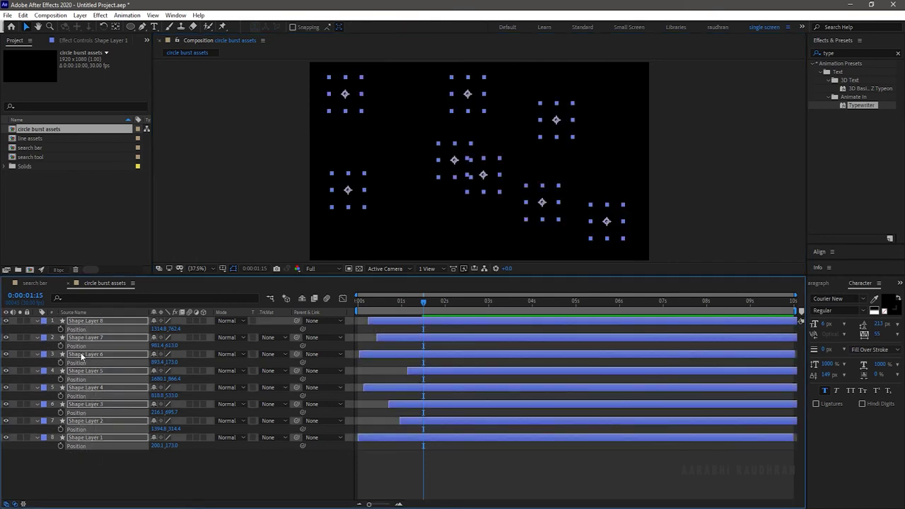
{"action": "key", "text": "s"}
{"action": "left_click", "coordinate": [165, 328]}
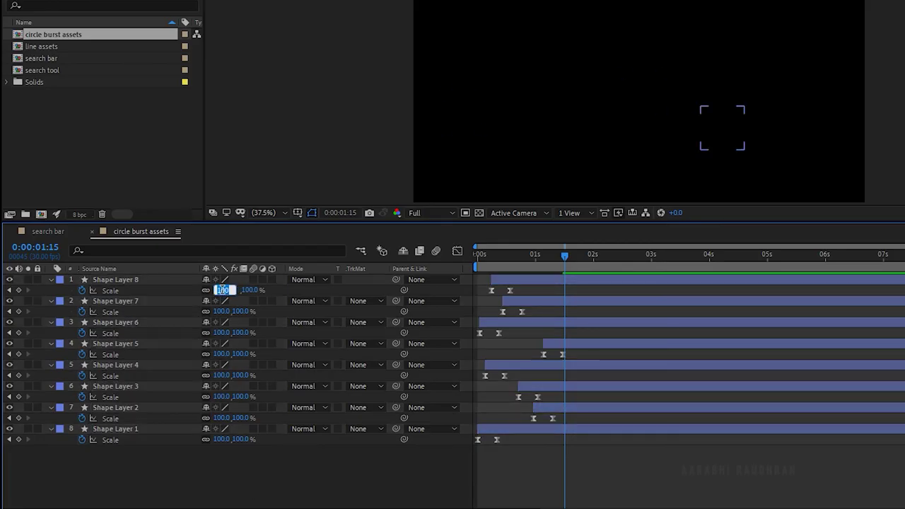
{"action": "type", "text": "90"}
{"action": "key", "text": "Tab"}
{"action": "type", "text": "70"}
{"action": "key", "text": "Tab"}
{"action": "type", "text": "80."}
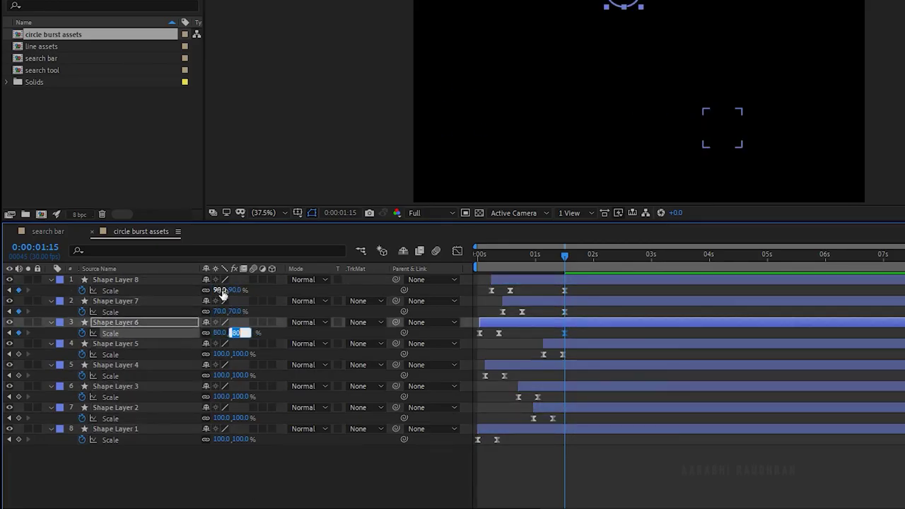
Set the scale of Shape Layers 5, 4, 3 and 2 to 60%, 80%, 70% and 90%, and spread the layers' start times further.
{"action": "type", "text": "0"}
{"action": "key", "text": "Tab"}
{"action": "key", "text": "Tab"}
{"action": "type", "text": "80"}
{"action": "key", "text": "Tab"}
{"action": "key", "text": "Tab"}
{"action": "type", "text": "70"}
{"action": "key", "text": "Tab"}
{"action": "key", "text": "Tab"}
{"action": "type", "text": "90"}
{"action": "key", "text": "Tab"}
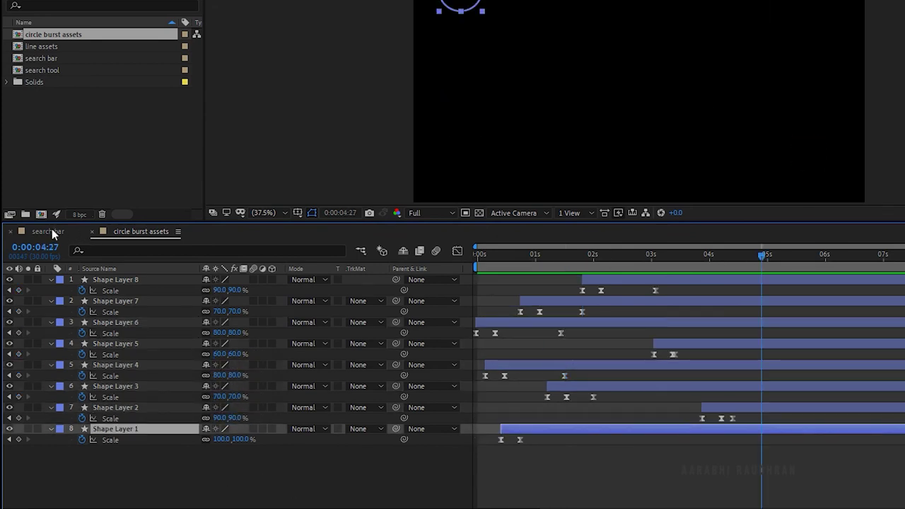
Add circle burst assets as the top layer of the search bar composition, starting at about 0:00:01:07.
{"action": "left_click", "coordinate": [45, 228]}
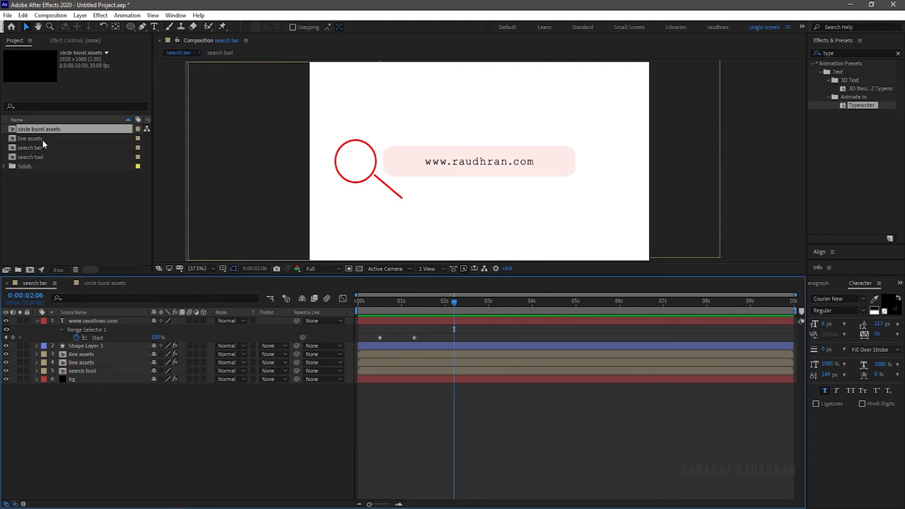
{"action": "left_click_drag", "start_coordinate": [50, 131], "coordinate": [109, 320]}
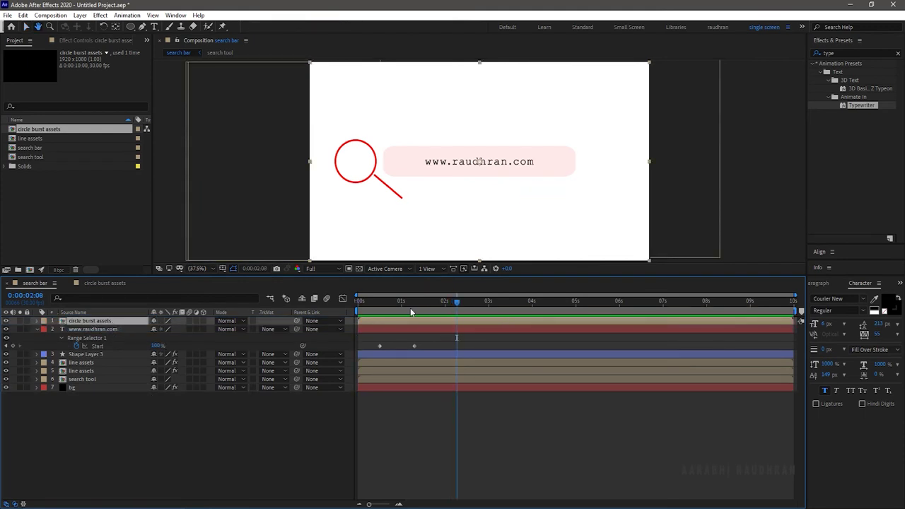
{"action": "left_click_drag", "start_coordinate": [398, 323], "coordinate": [351, 317]}
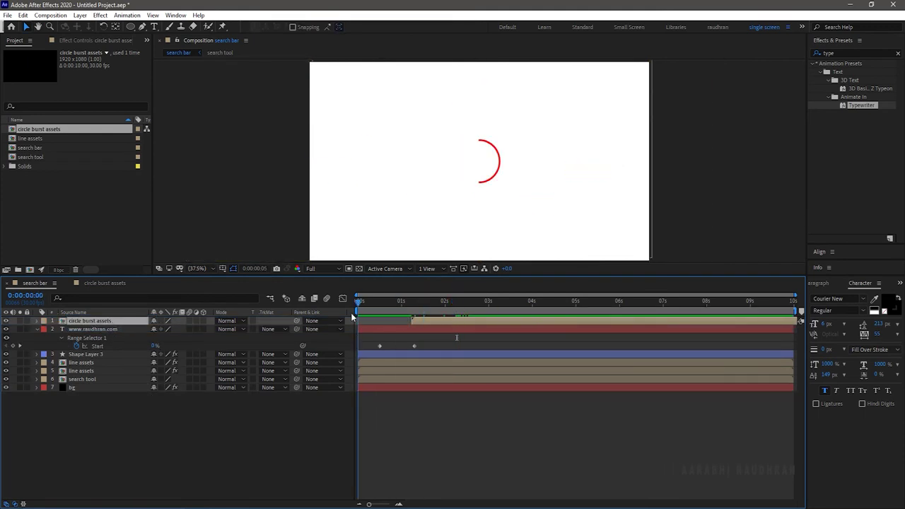
Preview the search bar animation and apply the Fill effect in its default red to the circle burst assets layer.
{"action": "key", "text": "space"}
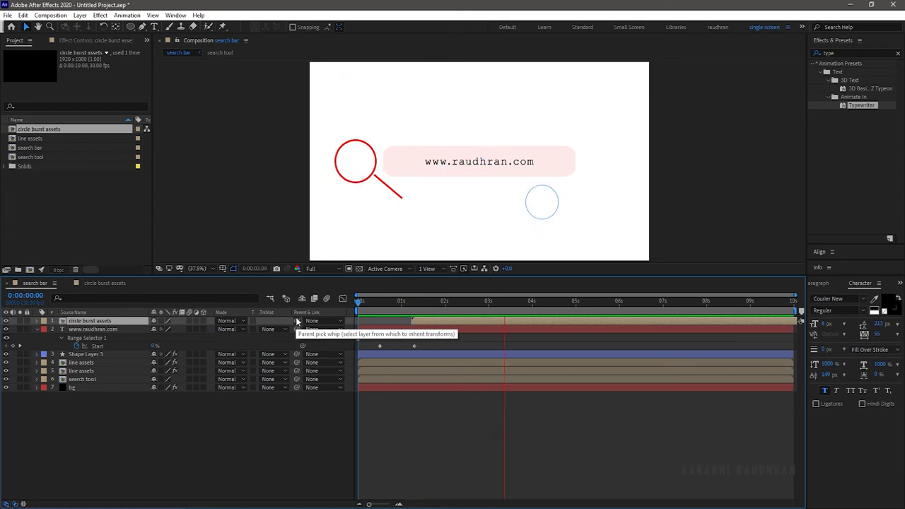
{"action": "left_click", "coordinate": [858, 51]}
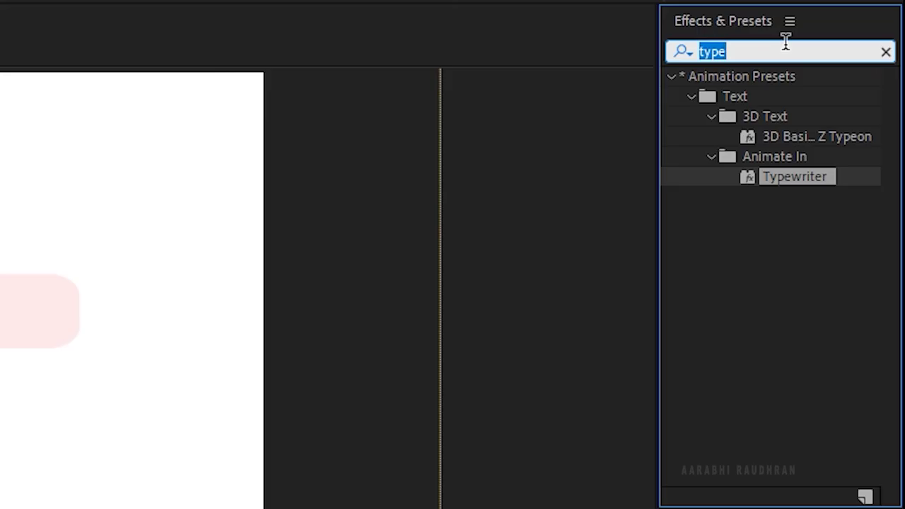
{"action": "type", "text": "fill"}
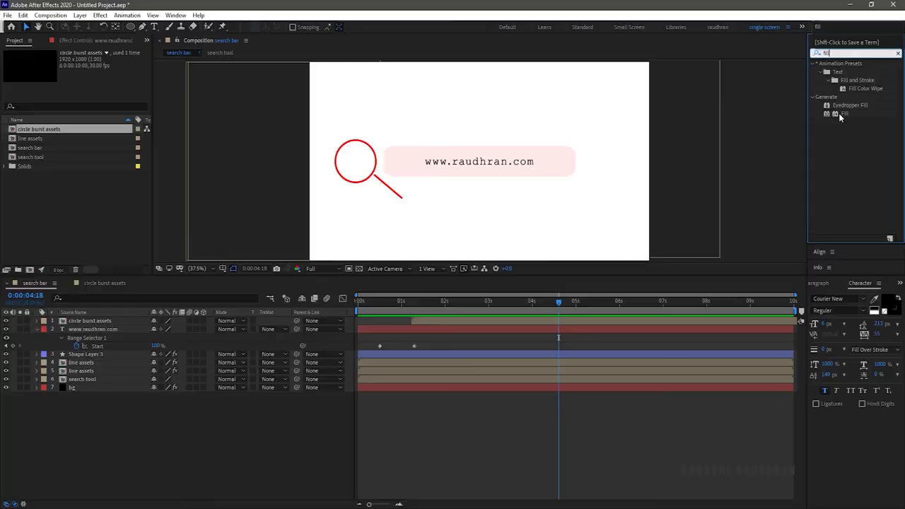
{"action": "left_click_drag", "start_coordinate": [845, 113], "coordinate": [119, 323]}
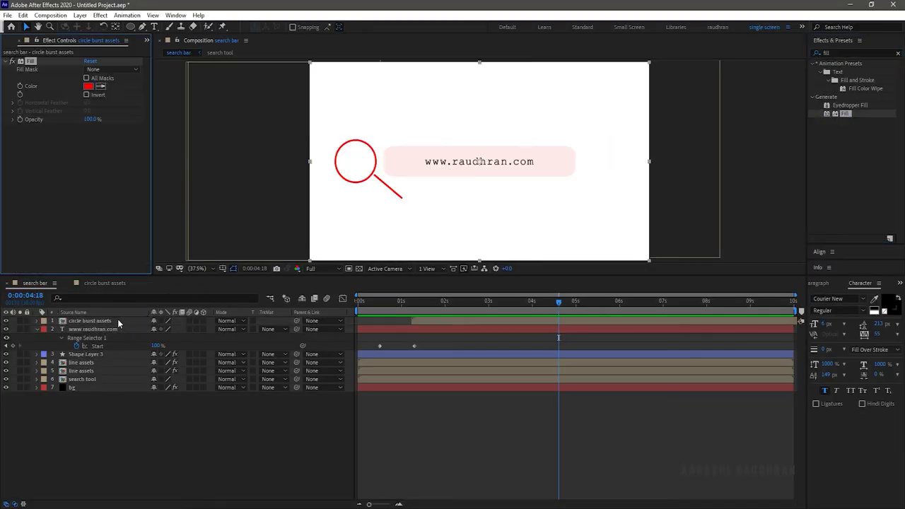
Play back the red circle bursts from the beginning and shift their layer to start at about 0:00:00:17.
{"action": "left_click_drag", "start_coordinate": [558, 303], "coordinate": [339, 328]}
{"action": "key", "text": "space"}
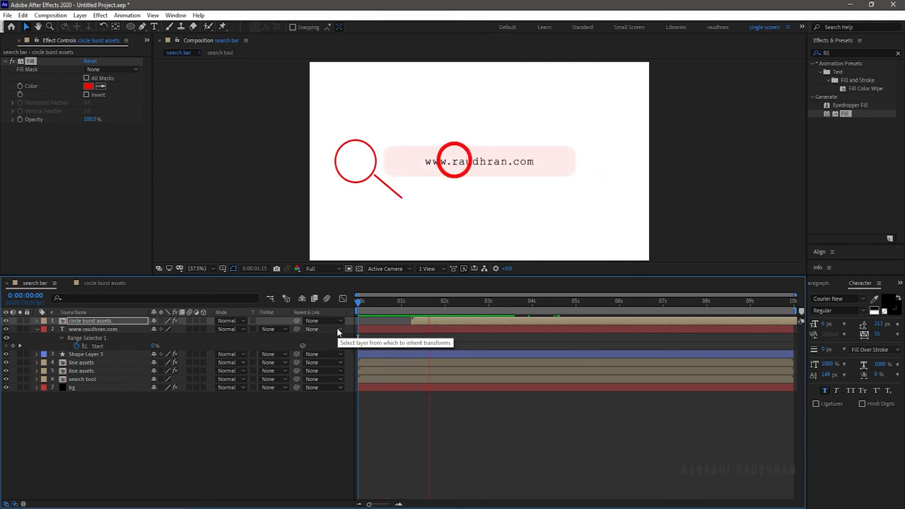
{"action": "key", "text": "space"}
{"action": "left_click_drag", "start_coordinate": [449, 322], "coordinate": [422, 322]}
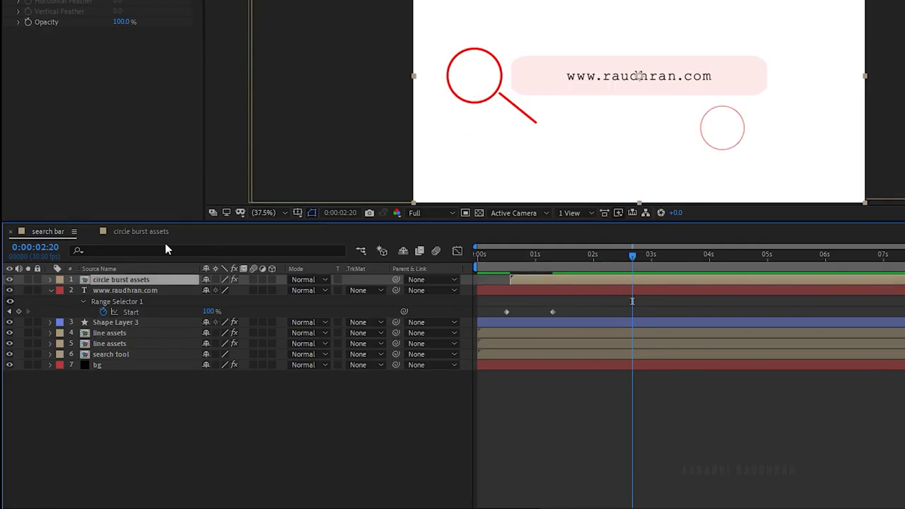
Duplicate the circle burst assets layer, start the copy at about 0:00:01:11 and remove its Fill effect.
{"action": "key", "text": "ctrl+d"}
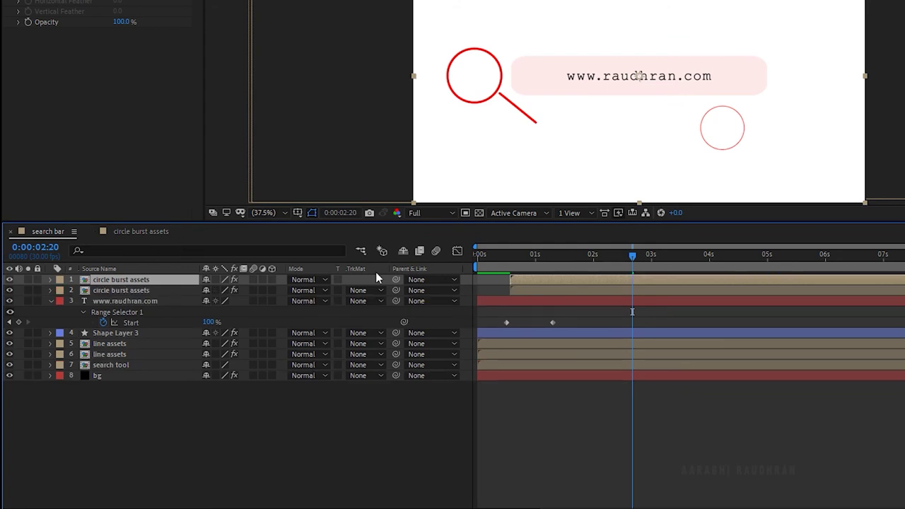
{"action": "left_click_drag", "start_coordinate": [550, 284], "coordinate": [588, 284]}
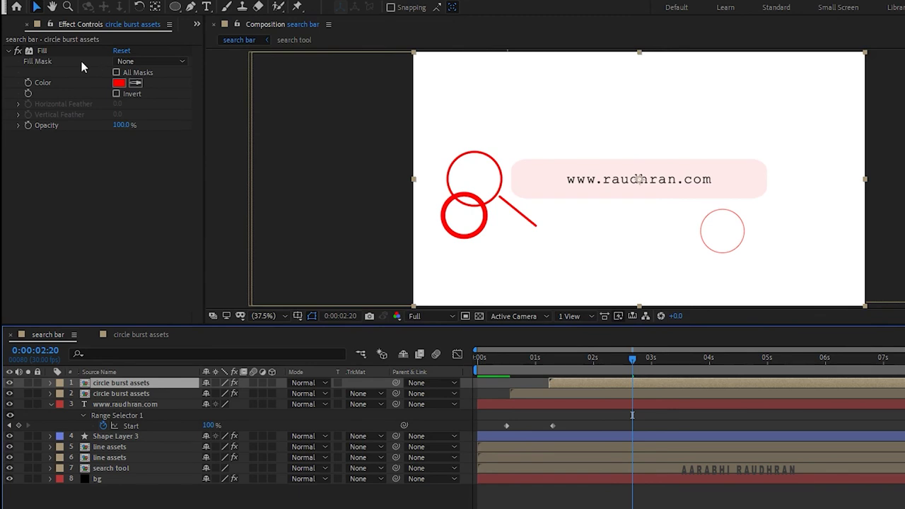
{"action": "left_click", "coordinate": [47, 52]}
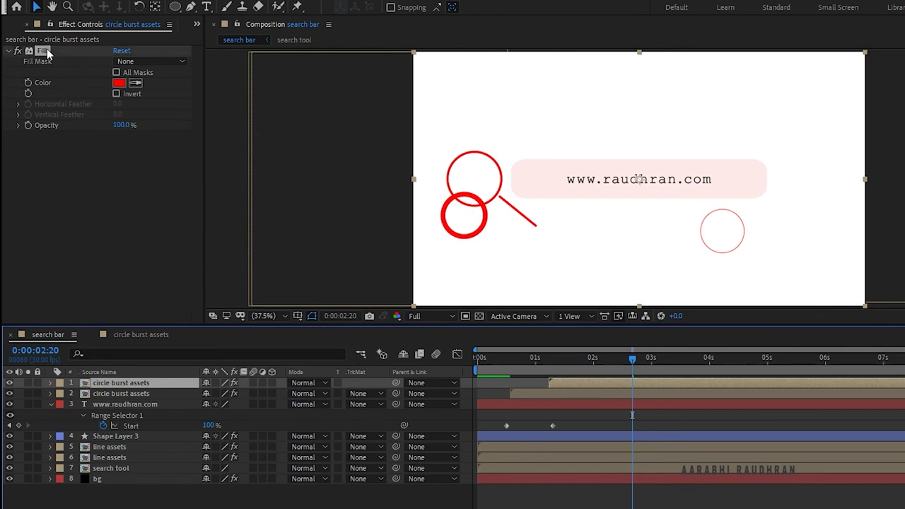
{"action": "key", "text": "Delete"}
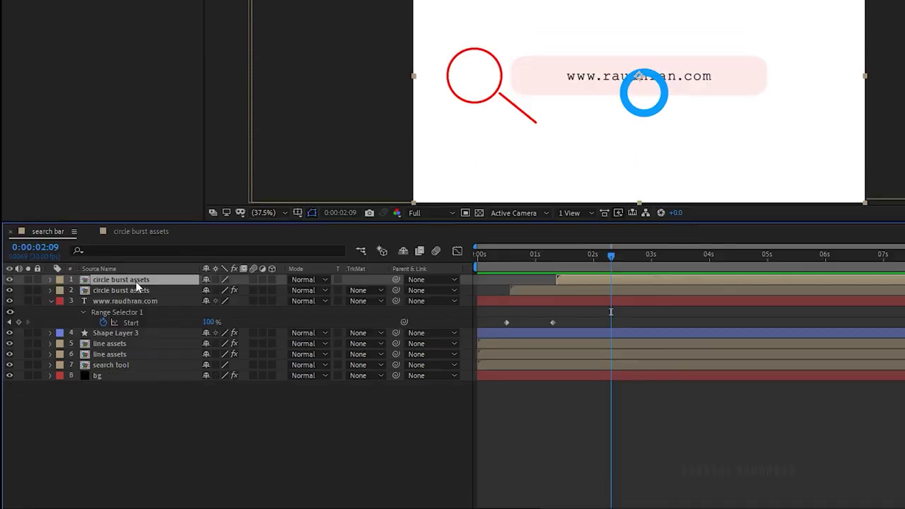
Set the scale of the upper circle burst assets layer to 50% and play the animation from the beginning.
{"action": "key", "text": "s"}
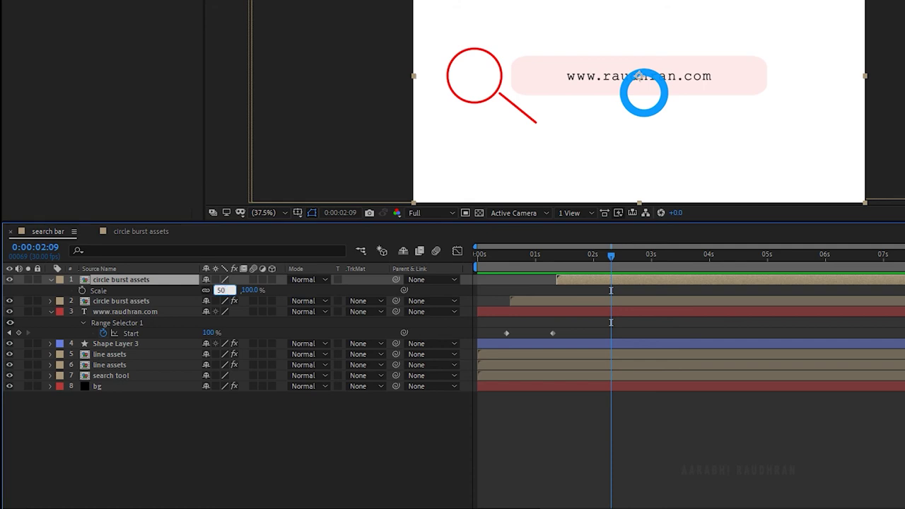
{"action": "key", "text": "Return"}
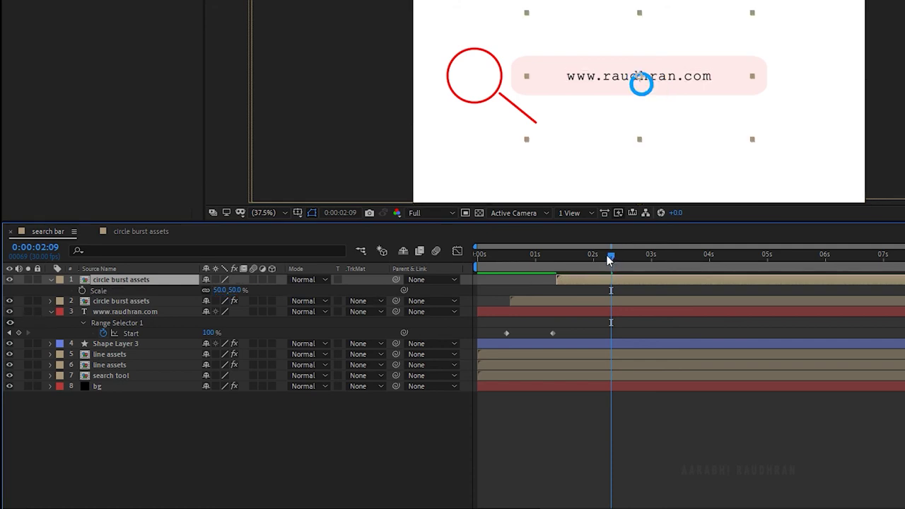
{"action": "left_click_drag", "start_coordinate": [608, 260], "coordinate": [377, 258]}
{"action": "key", "text": "space"}
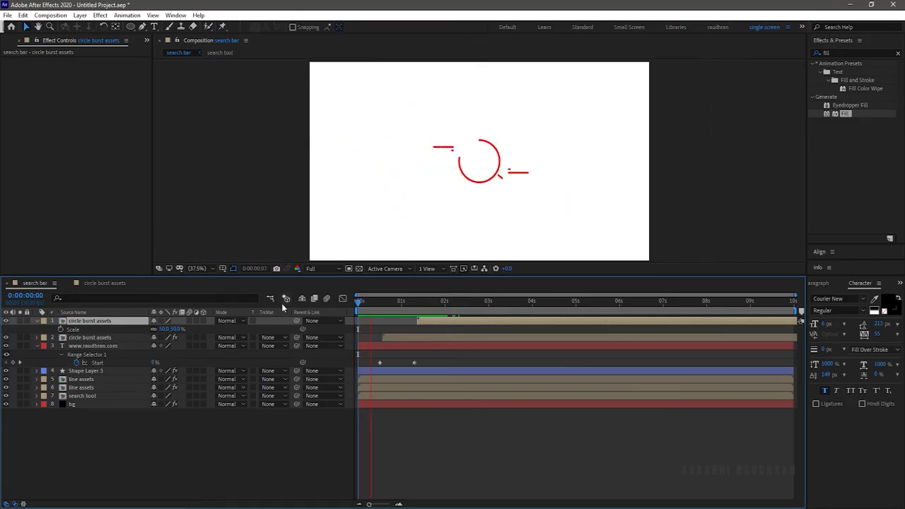
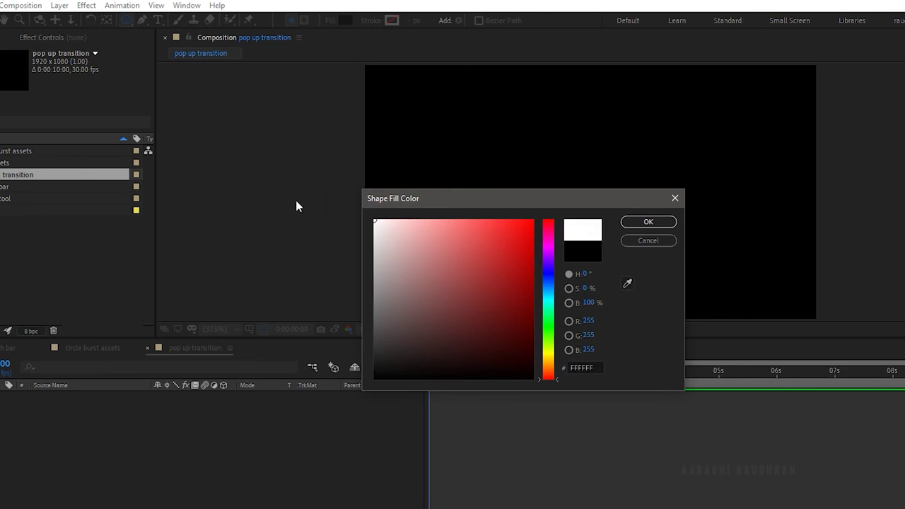
Draw a white circle centred in the pop up transition composition and keyframe its scale at 0% at 0:00:00:00.
{"action": "left_click", "coordinate": [647, 221]}
{"action": "left_click_drag", "start_coordinate": [550, 174], "coordinate": [644, 263]}
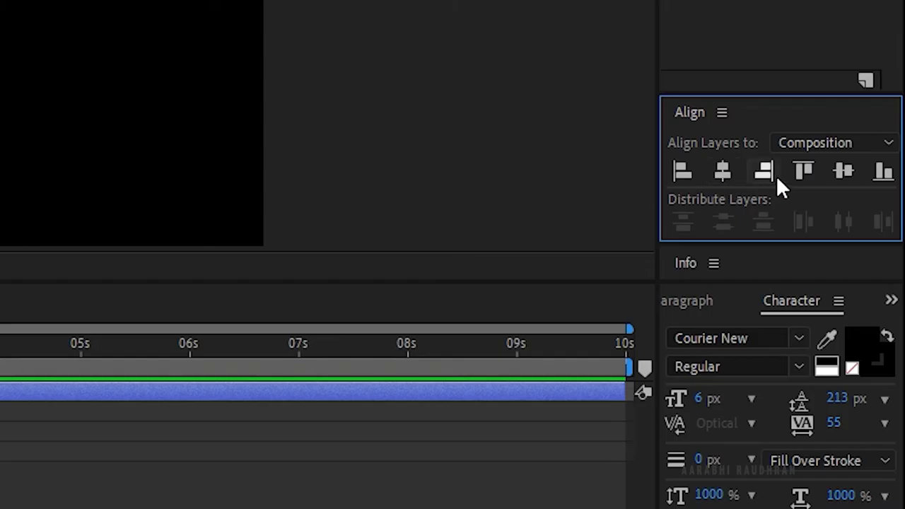
{"action": "key", "text": "s"}
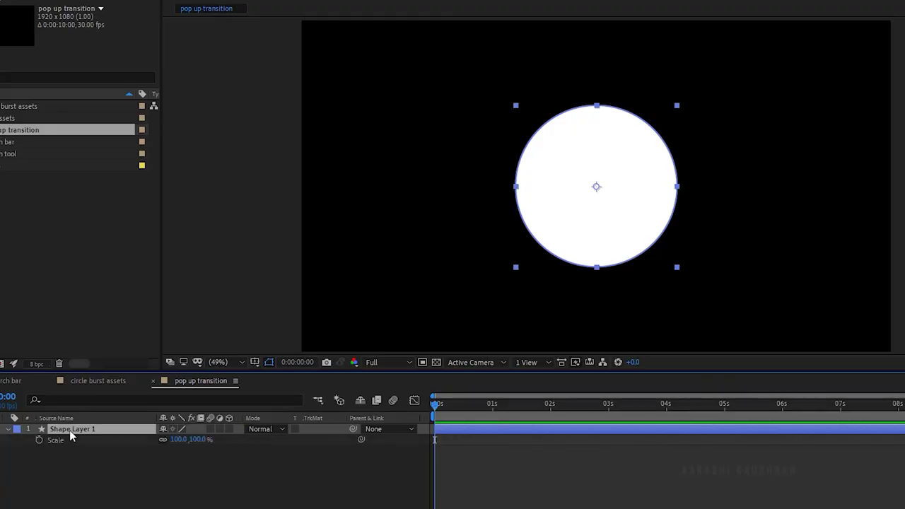
{"action": "left_click", "coordinate": [179, 439]}
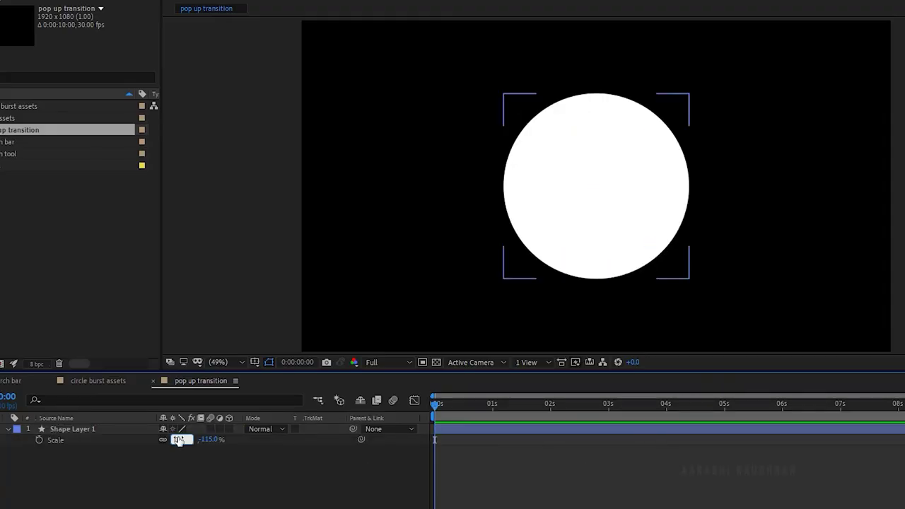
{"action": "type", "text": "0"}
{"action": "key", "text": "Return"}
{"action": "left_click", "coordinate": [40, 440]}
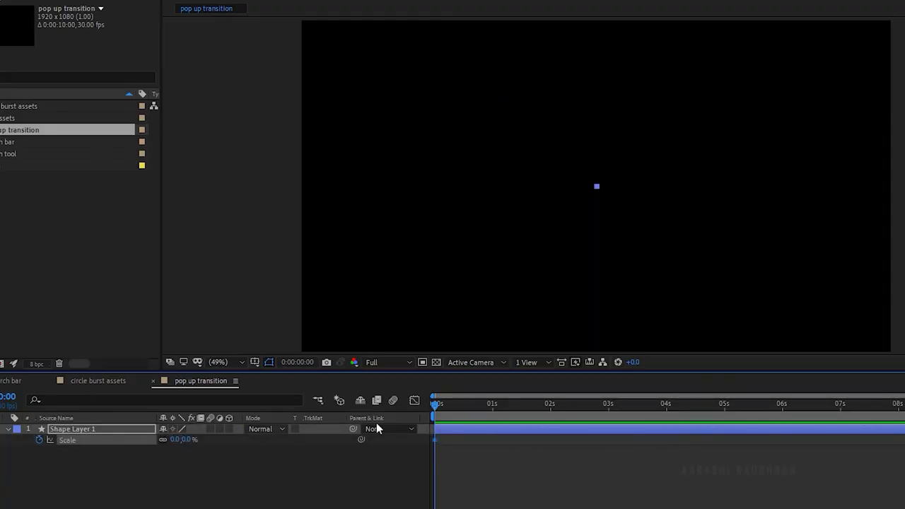
At 0:00:00:10, keyframe the circle's scale at about 432% so that it covers the whole frame.
{"action": "left_click", "coordinate": [456, 405]}
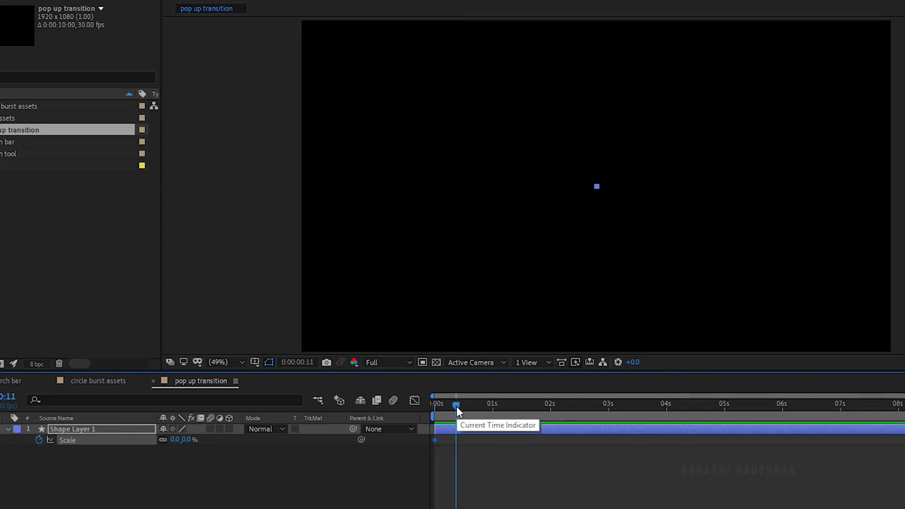
{"action": "left_click_drag", "start_coordinate": [456, 405], "coordinate": [454, 407]}
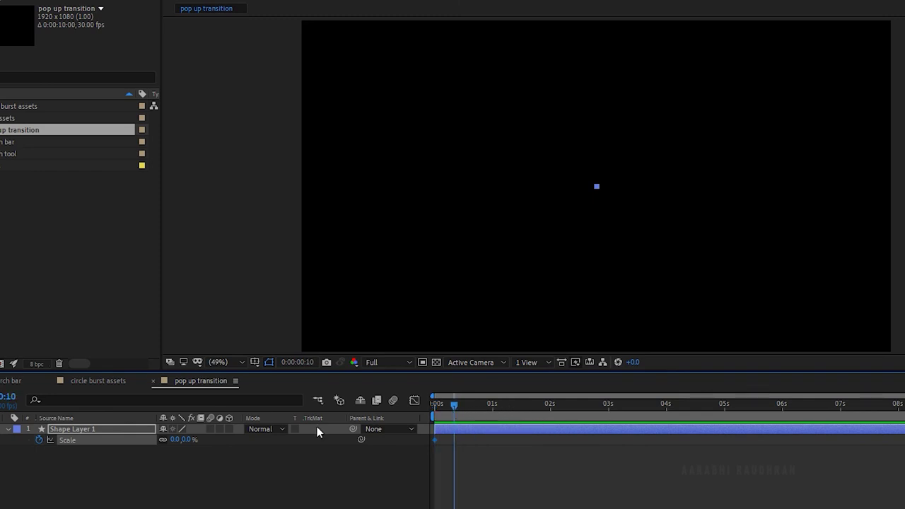
{"action": "left_click", "coordinate": [188, 440]}
{"action": "type", "text": "100"}
{"action": "key", "text": "Return"}
{"action": "left_click_drag", "start_coordinate": [189, 438], "coordinate": [249, 412]}
{"action": "left_click", "coordinate": [220, 362]}
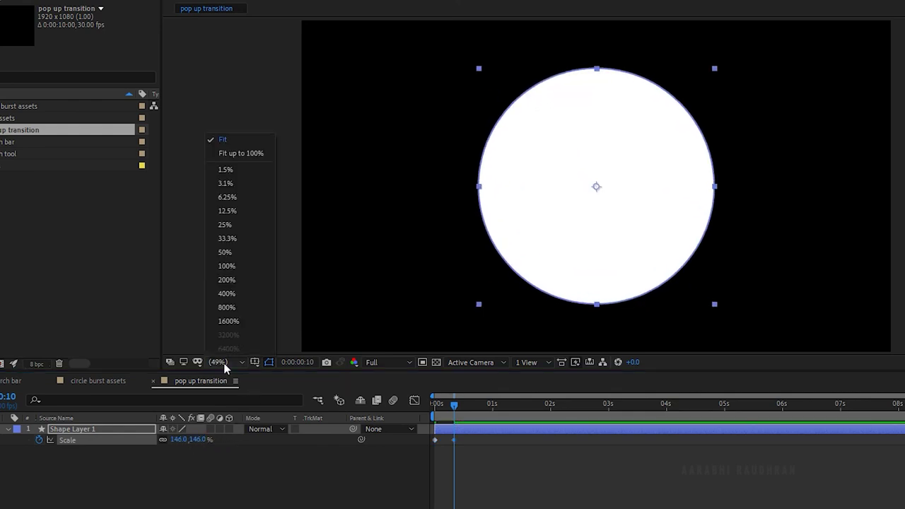
{"action": "left_click", "coordinate": [229, 241]}
{"action": "left_click_drag", "start_coordinate": [196, 440], "coordinate": [377, 435]}
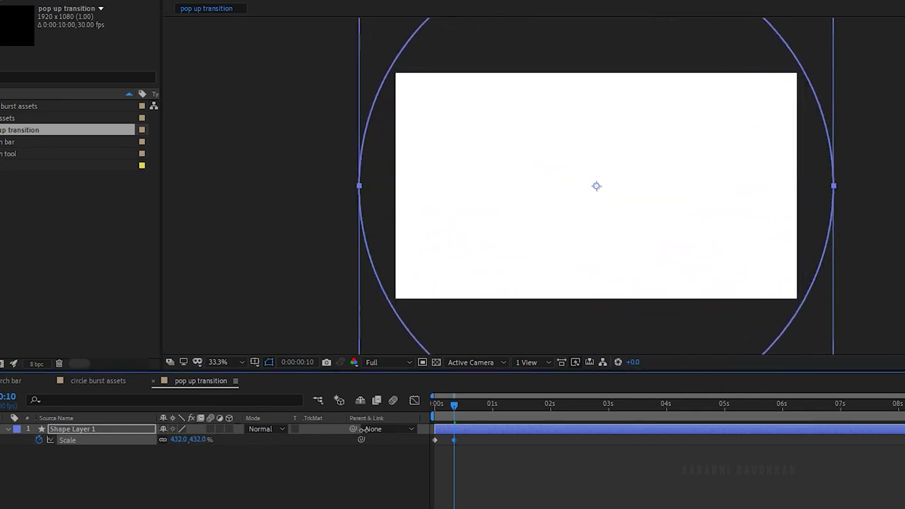
Easy-ease both scale keyframes, reshape the speed curve to peak at about frame 2, and play back the result.
{"action": "left_click_drag", "start_coordinate": [456, 407], "coordinate": [405, 407]}
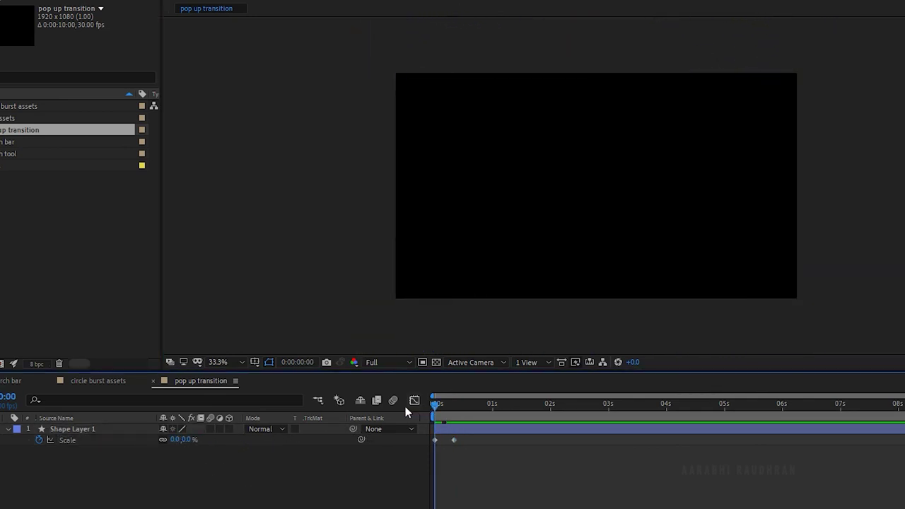
{"action": "left_click", "coordinate": [453, 440]}
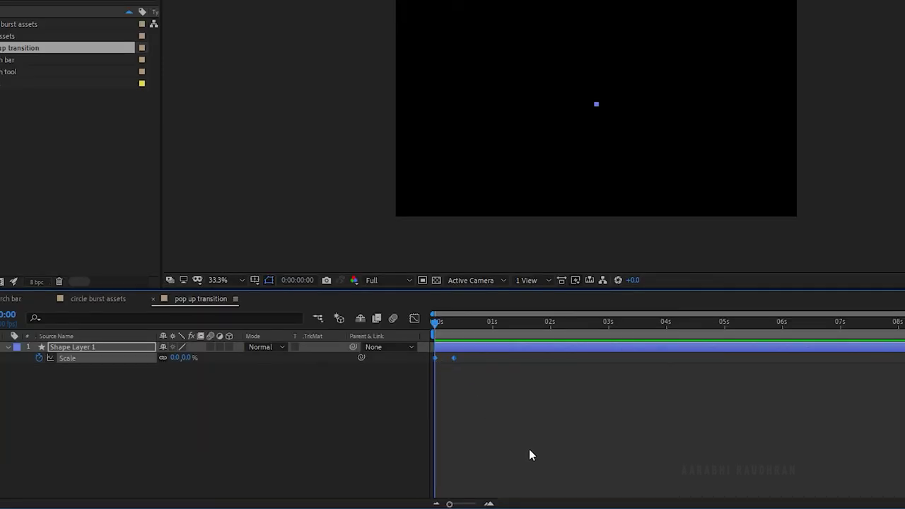
{"action": "left_click", "coordinate": [414, 319]}
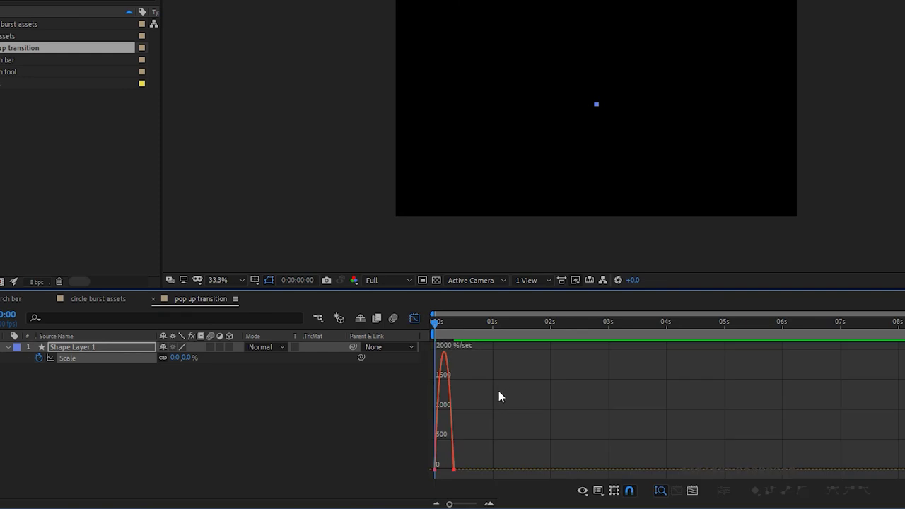
{"action": "left_click_drag", "start_coordinate": [464, 467], "coordinate": [456, 472]}
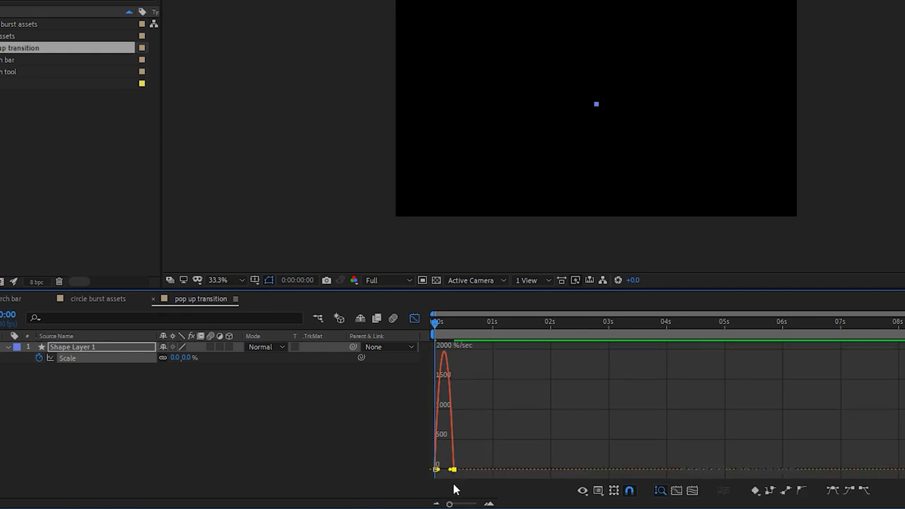
{"action": "left_click", "coordinate": [691, 491]}
{"action": "left_click_drag", "start_coordinate": [695, 470], "coordinate": [574, 470]}
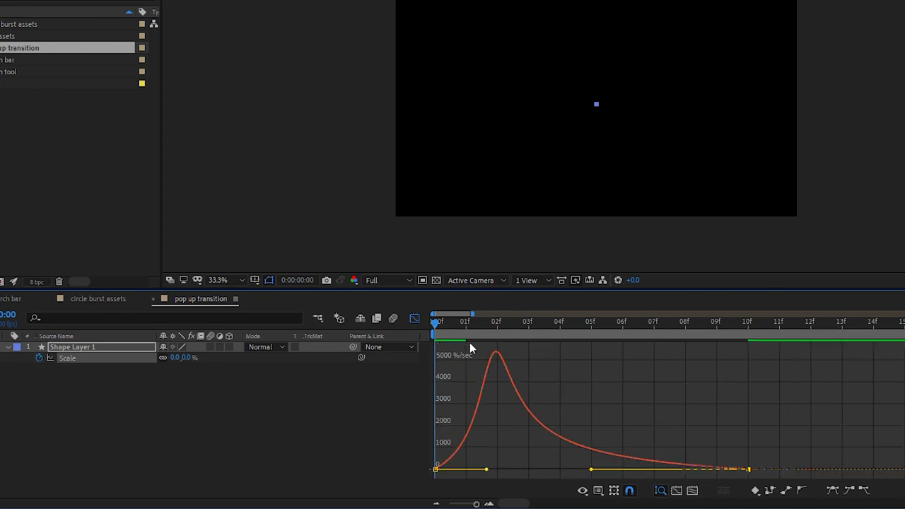
{"action": "left_click", "coordinate": [413, 321]}
{"action": "left_click_drag", "start_coordinate": [473, 503], "coordinate": [455, 504]}
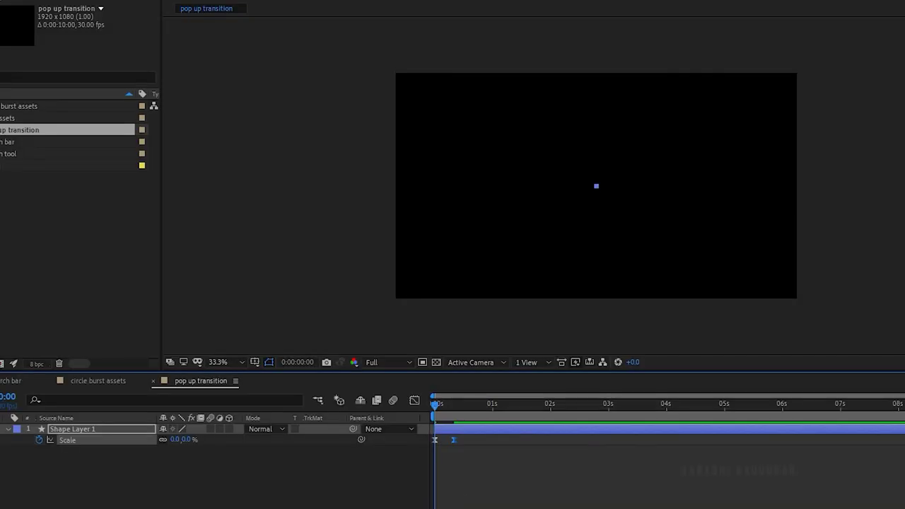
{"action": "key", "text": "space"}
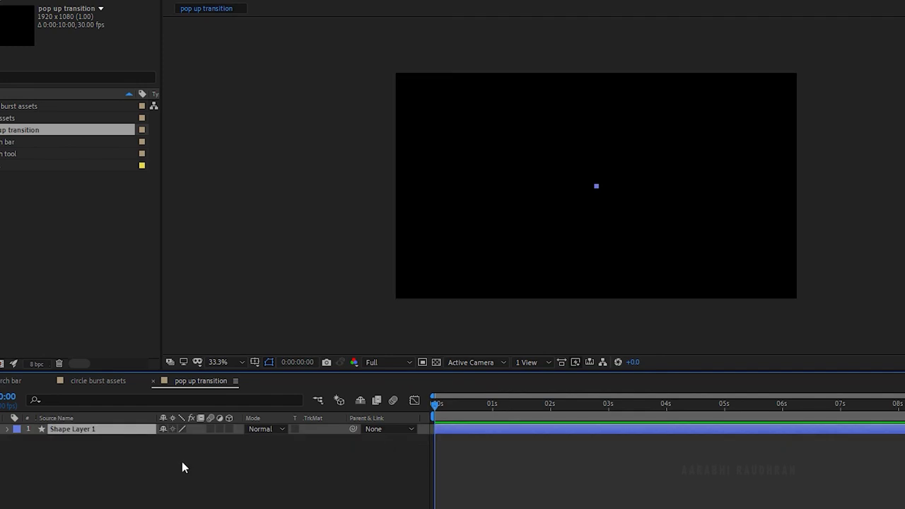
Duplicate Shape Layer 1, start the copy about four frames in, set it as the original's Alpha Inverted Matte, and preview.
{"action": "key", "text": "ctrl+d"}
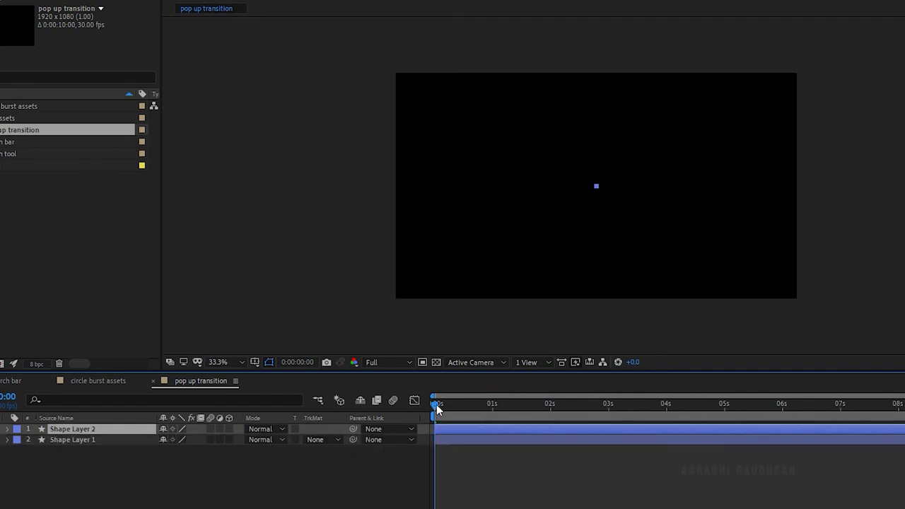
{"action": "left_click_drag", "start_coordinate": [437, 405], "coordinate": [464, 430]}
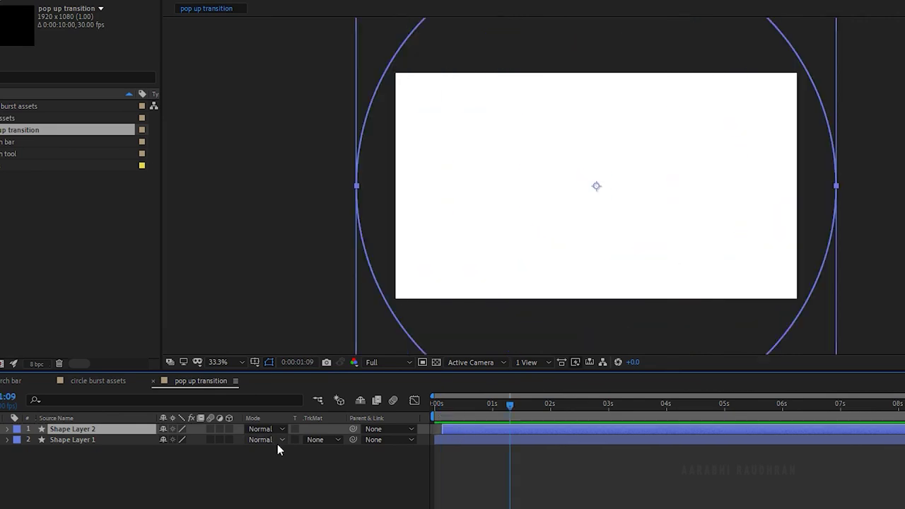
{"action": "left_click", "coordinate": [301, 441]}
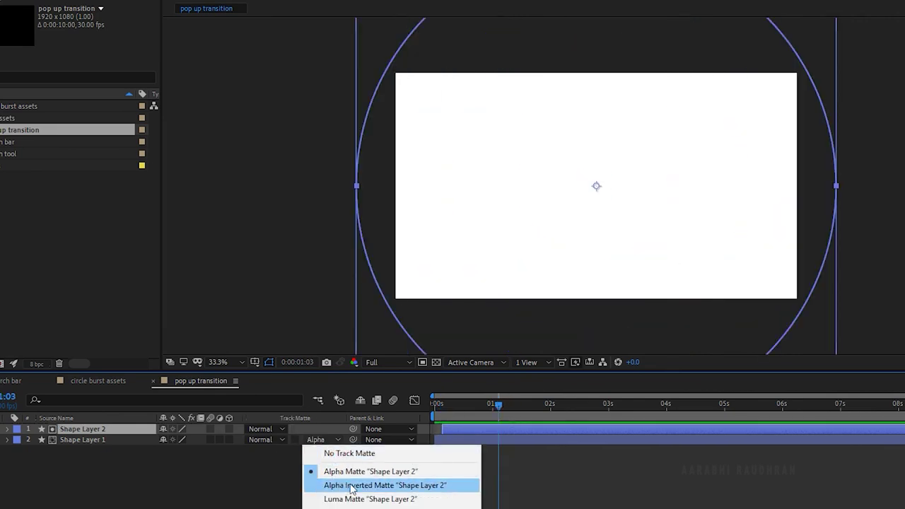
{"action": "left_click", "coordinate": [354, 485]}
{"action": "left_click_drag", "start_coordinate": [497, 404], "coordinate": [402, 417]}
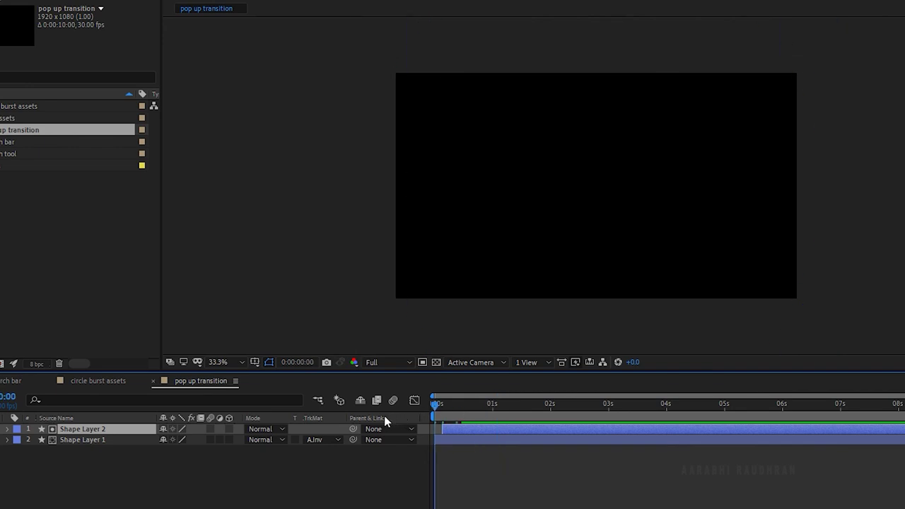
{"action": "key", "text": "space"}
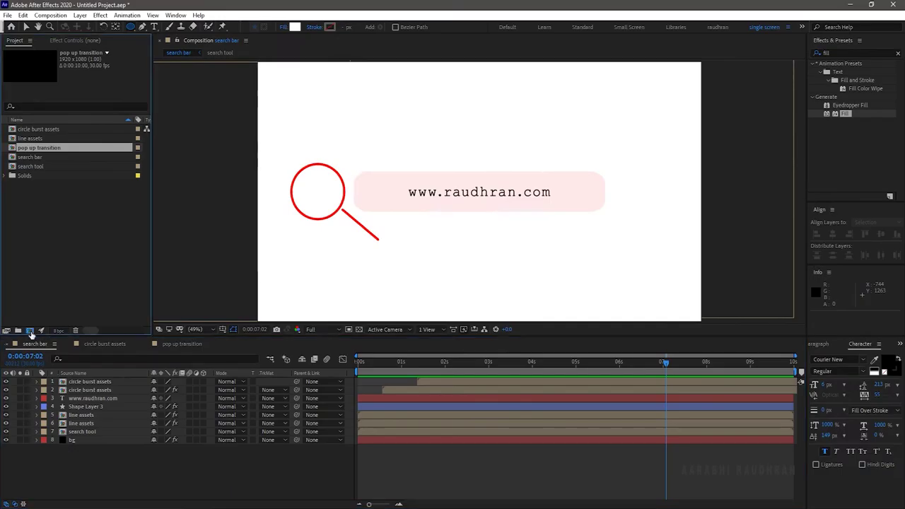
Create a new 1920 x 1080 composition named main and add the search bar composition to it as a layer.
{"action": "left_click", "coordinate": [30, 330]}
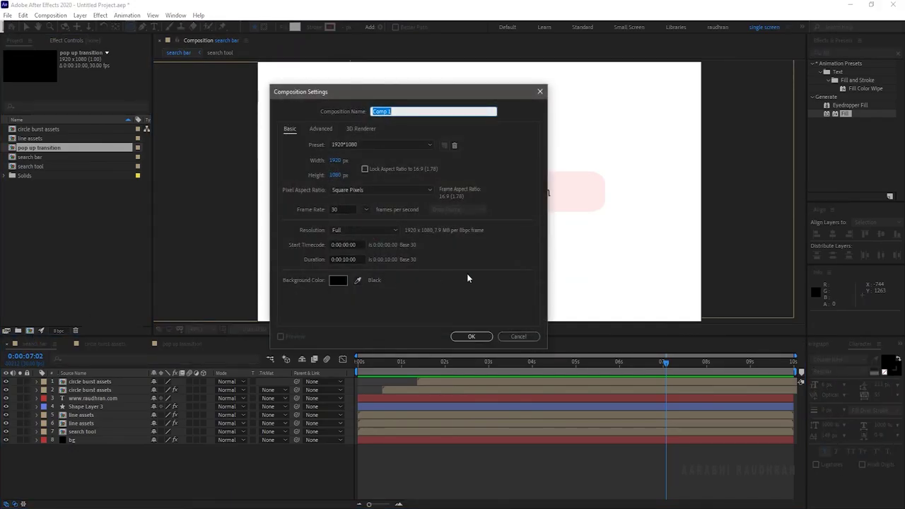
{"action": "type", "text": "main"}
{"action": "key", "text": "Return"}
{"action": "left_click_drag", "start_coordinate": [53, 167], "coordinate": [98, 384]}
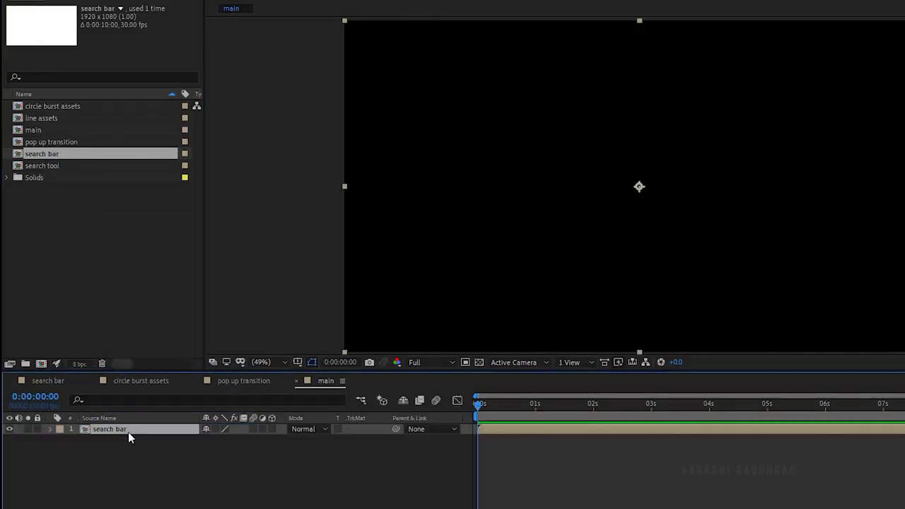
{"action": "key", "text": "ctrl+shift+a"}
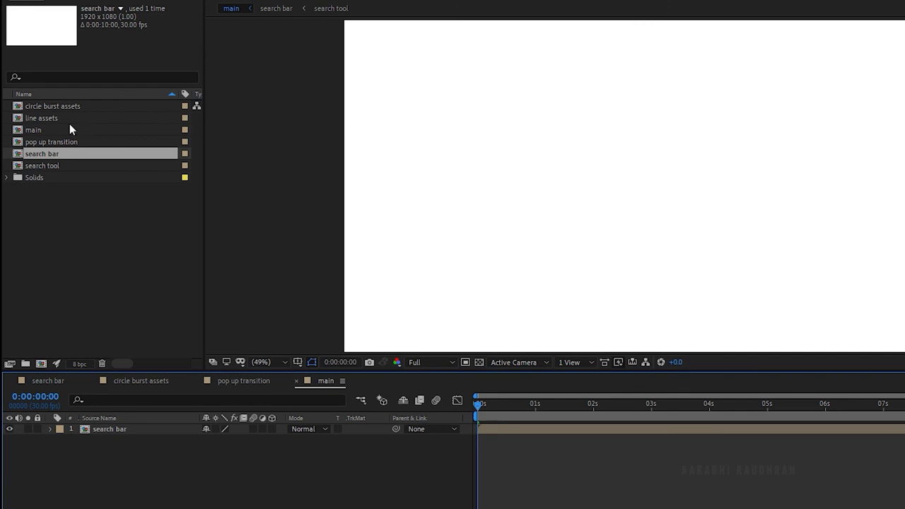
Add the pop up transition composition above the search bar layer, apply a red Fill effect to it, and preview.
{"action": "left_click_drag", "start_coordinate": [56, 141], "coordinate": [83, 424]}
{"action": "left_click", "coordinate": [844, 55]}
{"action": "type", "text": "fill"}
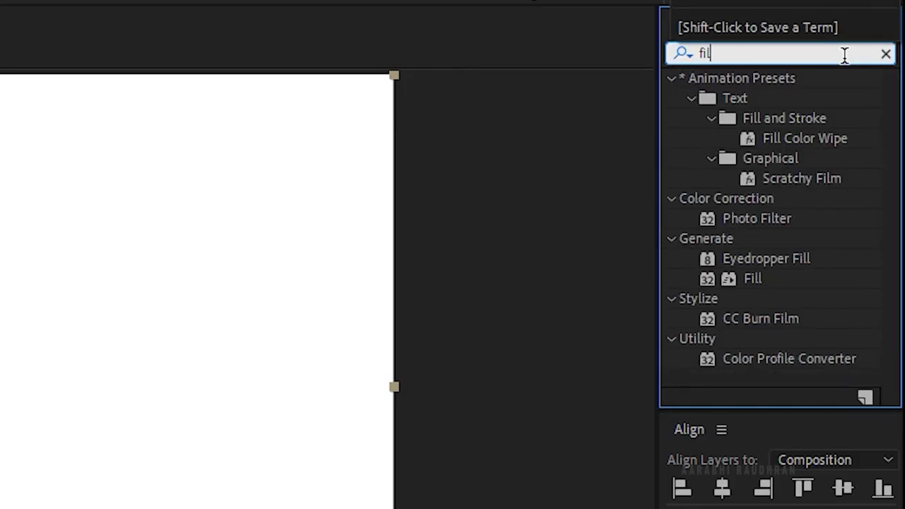
{"action": "left_click_drag", "start_coordinate": [752, 198], "coordinate": [107, 382]}
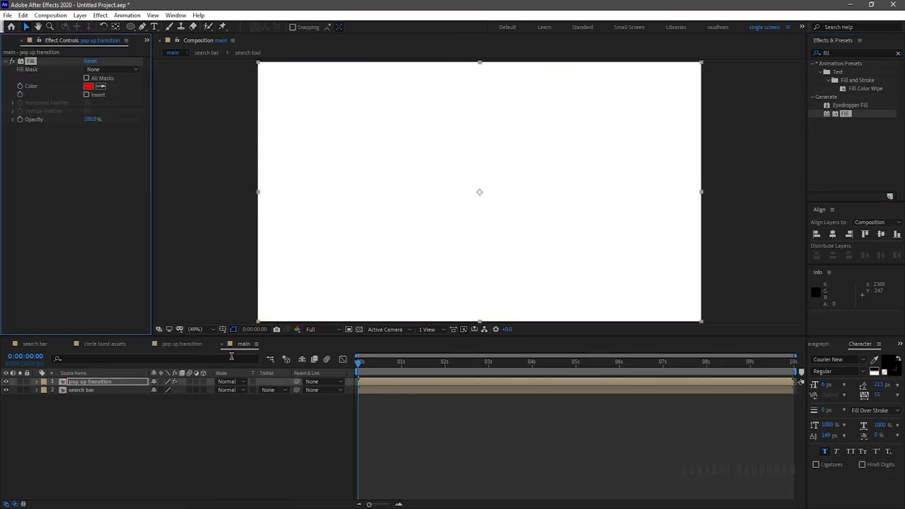
{"action": "key", "text": "space"}
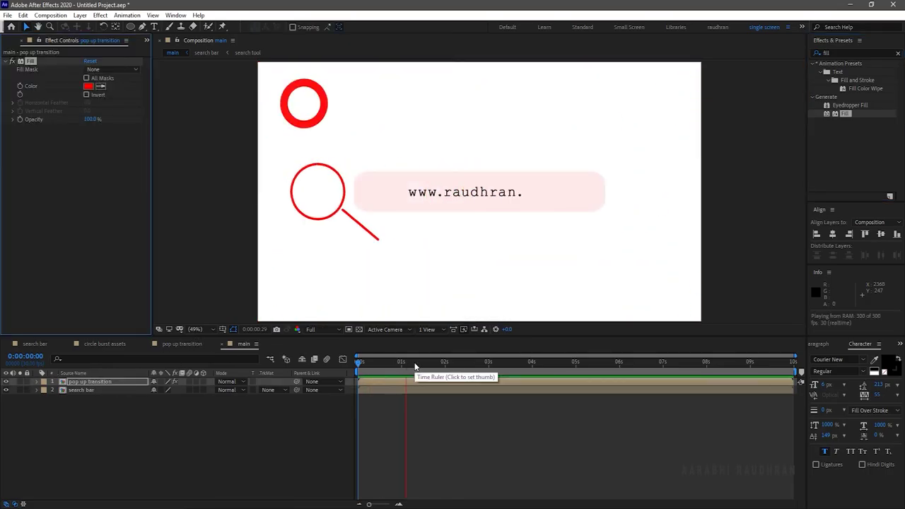
{"action": "key", "text": "space"}
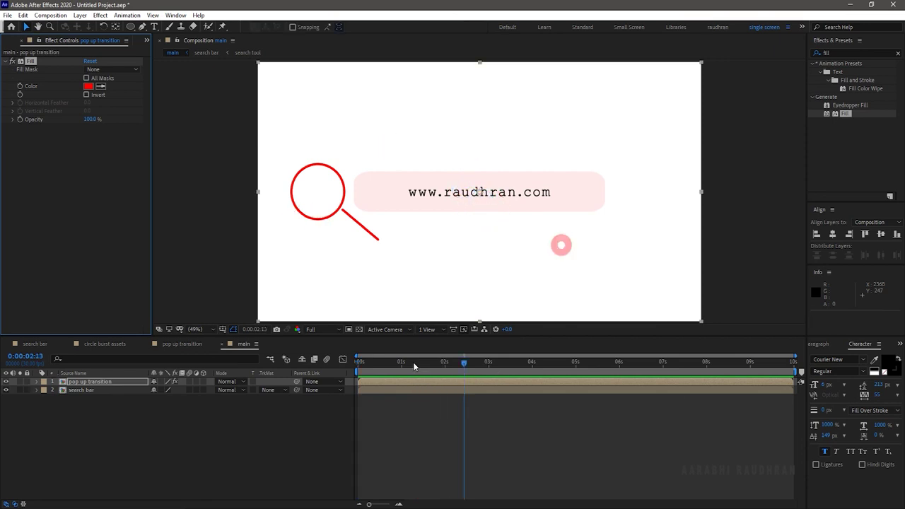
Shift the pop up transition layer to start at 0:00:01:19 and play back the composition from the beginning.
{"action": "left_click", "coordinate": [367, 361]}
{"action": "left_click_drag", "start_coordinate": [367, 360], "coordinate": [447, 381]}
{"action": "left_click_drag", "start_coordinate": [361, 357], "coordinate": [352, 361]}
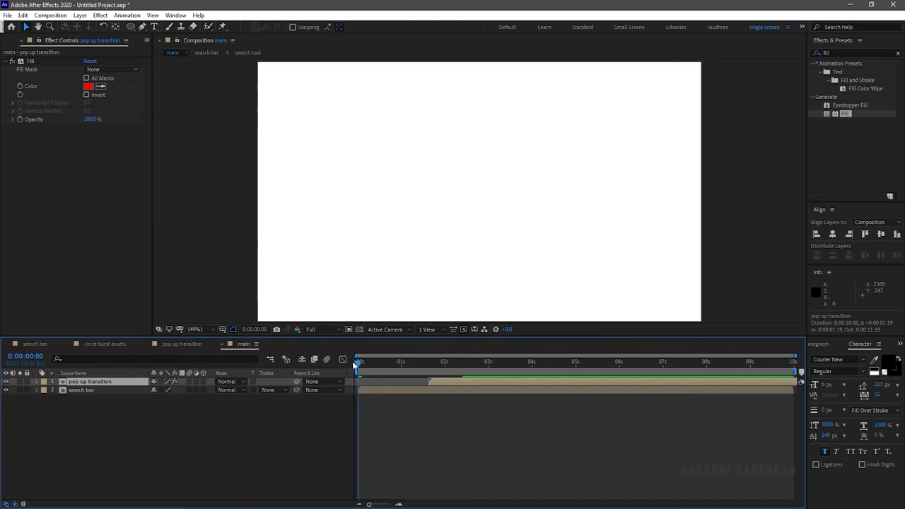
{"action": "key", "text": "space"}
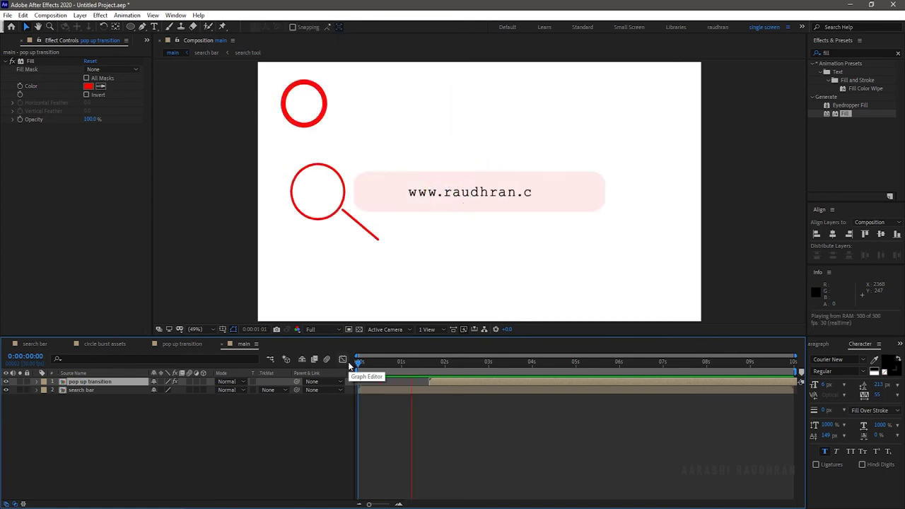
Trim the end of the search bar layer to 0:00:01:26, where the red circle nearly fills the frame, and preview.
{"action": "left_click_drag", "start_coordinate": [448, 363], "coordinate": [440, 367]}
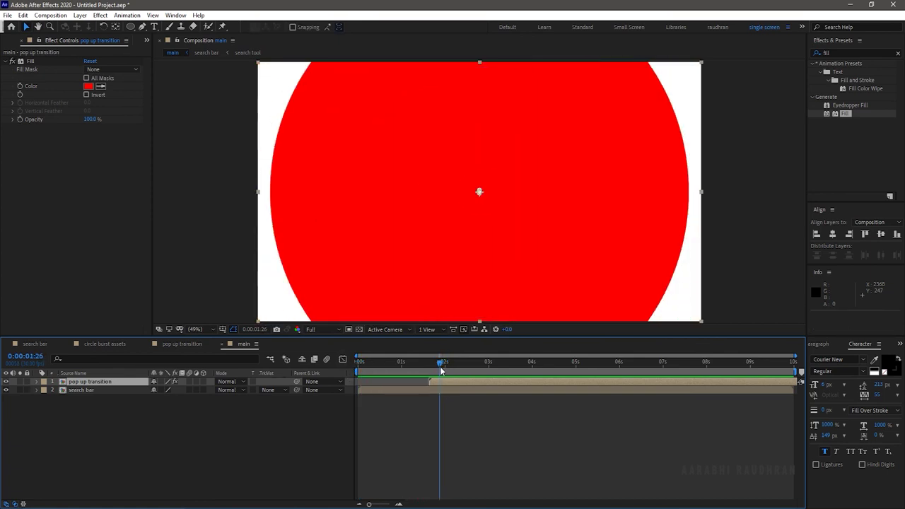
{"action": "left_click", "coordinate": [422, 392]}
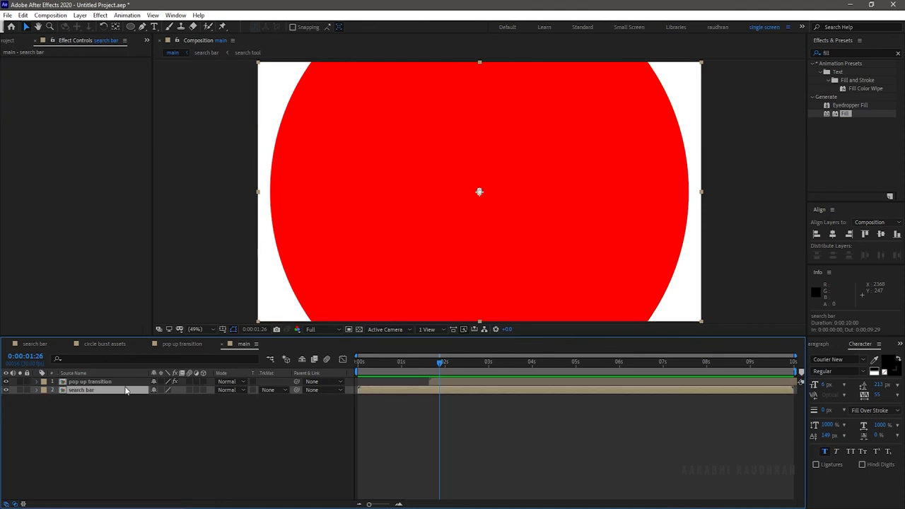
{"action": "left_click_drag", "start_coordinate": [792, 389], "coordinate": [455, 390]}
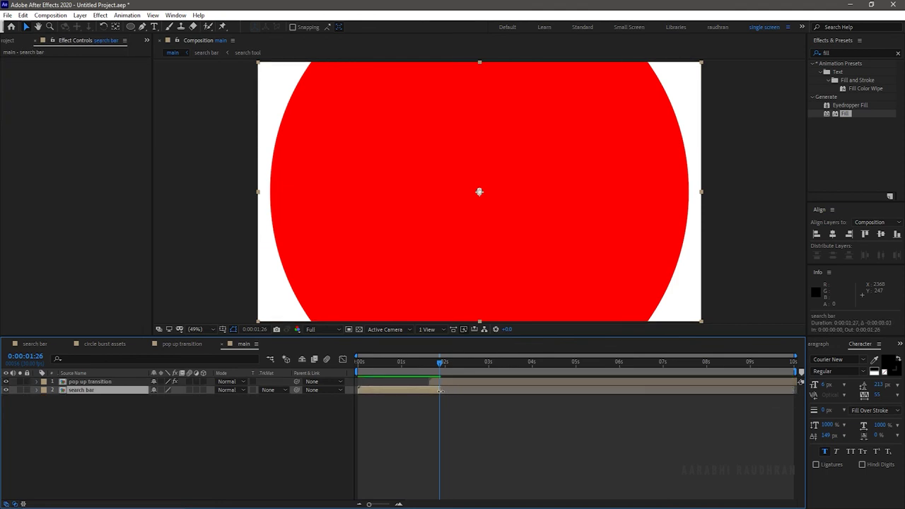
{"action": "left_click_drag", "start_coordinate": [440, 362], "coordinate": [344, 361]}
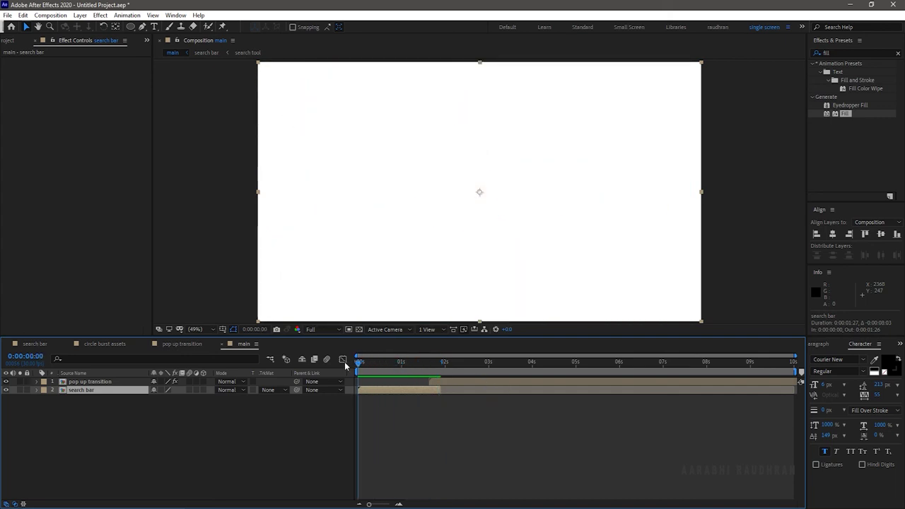
{"action": "key", "text": "space"}
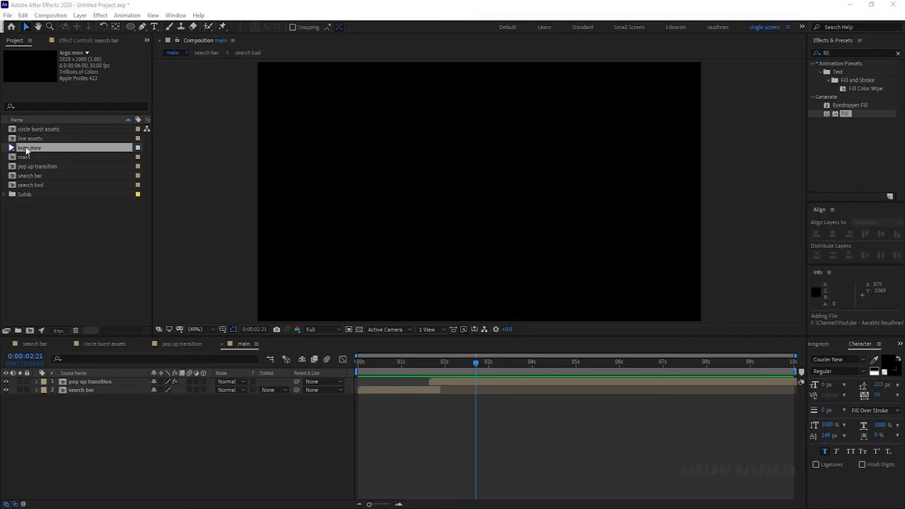
Place logo.mov between the pop up transition and search bar layers, start it at 0:00:01:24, and preview the composition.
{"action": "left_click_drag", "start_coordinate": [65, 90], "coordinate": [105, 107]}
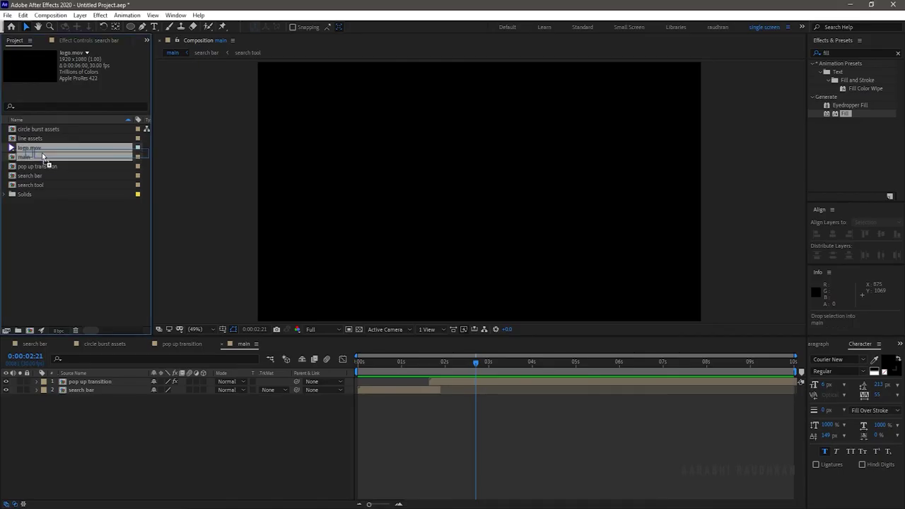
{"action": "left_click_drag", "start_coordinate": [42, 157], "coordinate": [55, 382]}
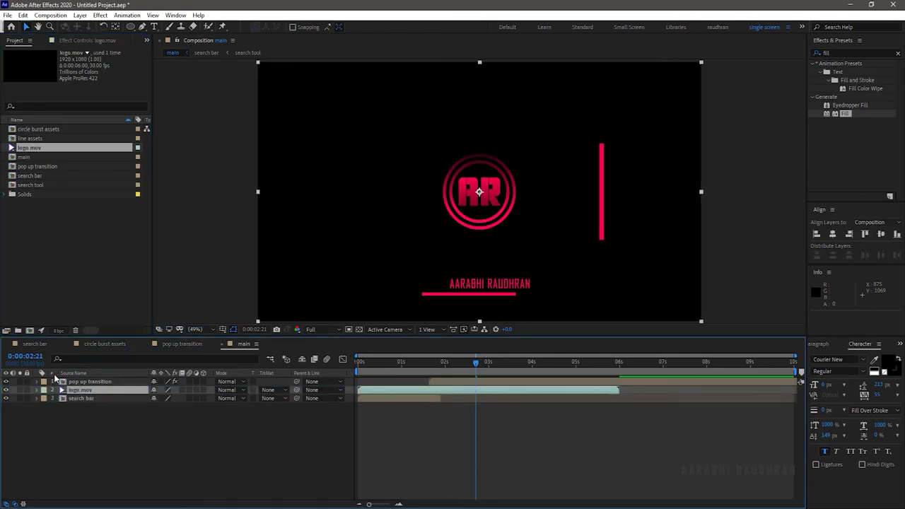
{"action": "left_click_drag", "start_coordinate": [371, 390], "coordinate": [448, 397]}
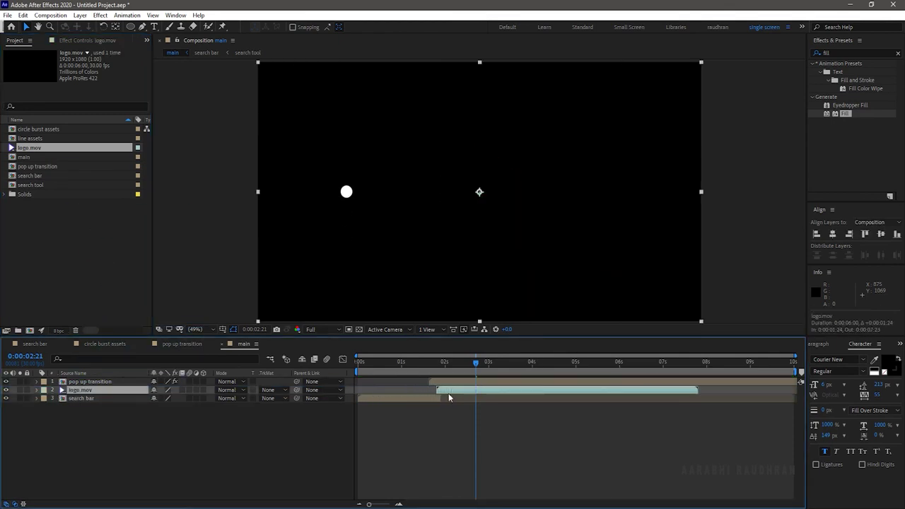
{"action": "key", "text": "space"}
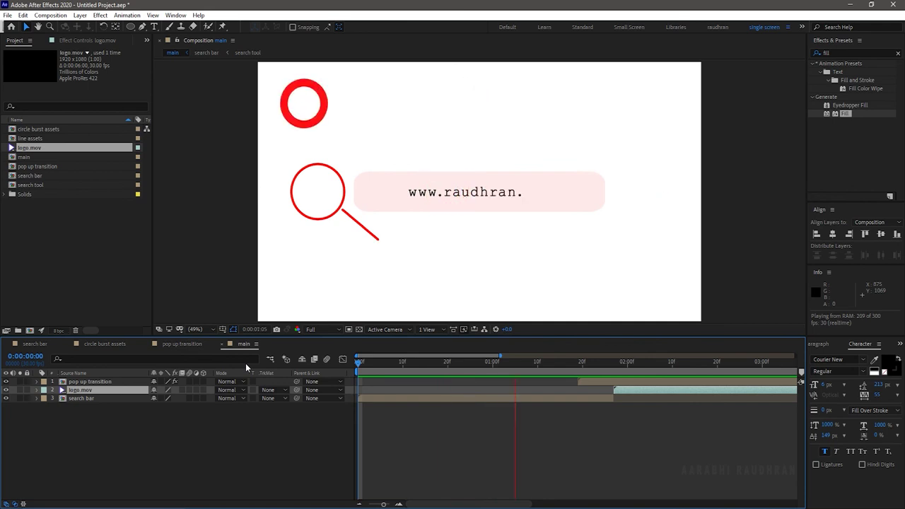